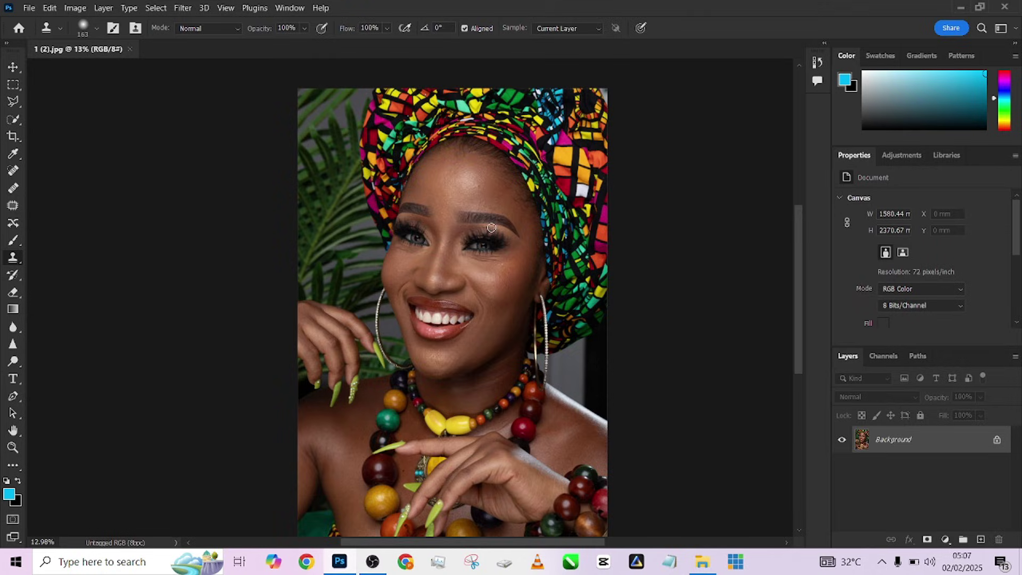
Step: Duplicate the Background layer twice, naming the lower copy "color" and the upper copy "texture"
key("ctrl+j")
key("ctrl+j")
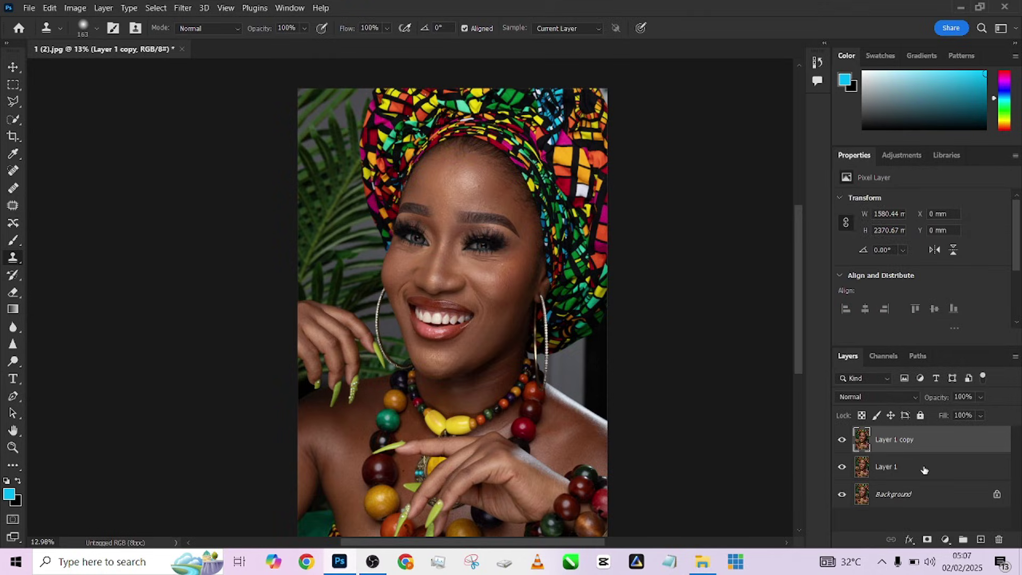
double_click(888, 466)
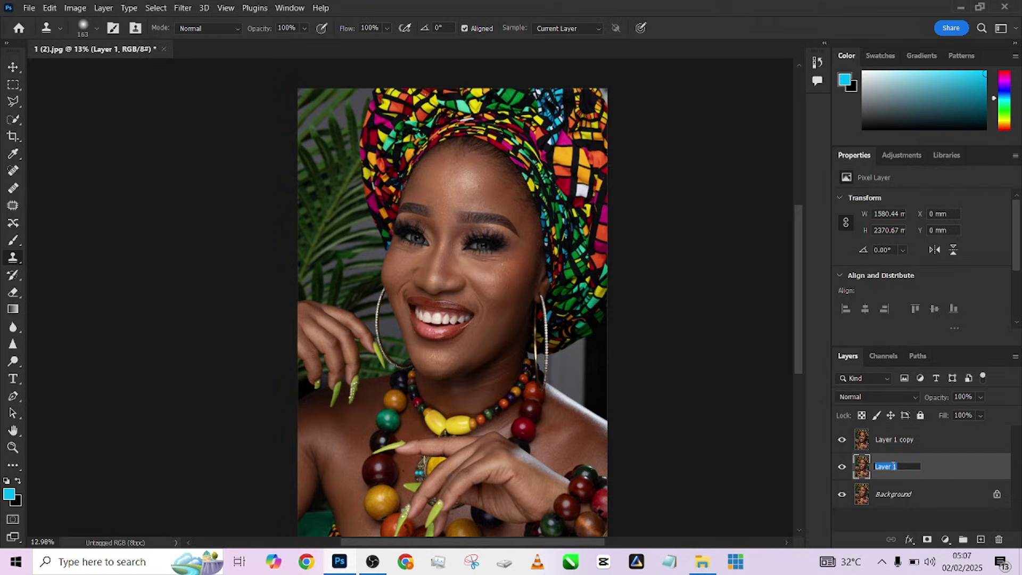
type("color")
double_click(896, 438)
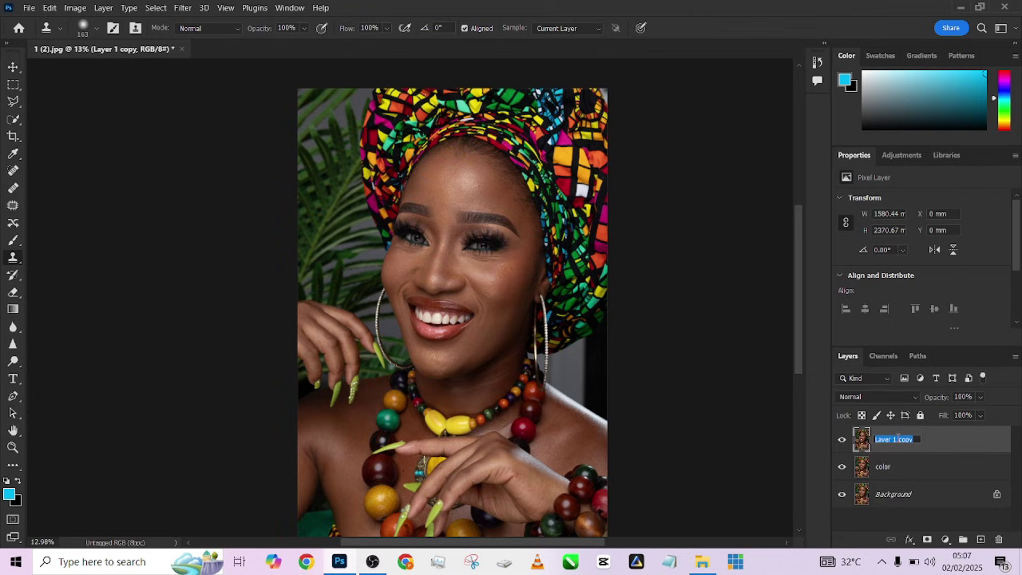
type("texture")
key("Return")
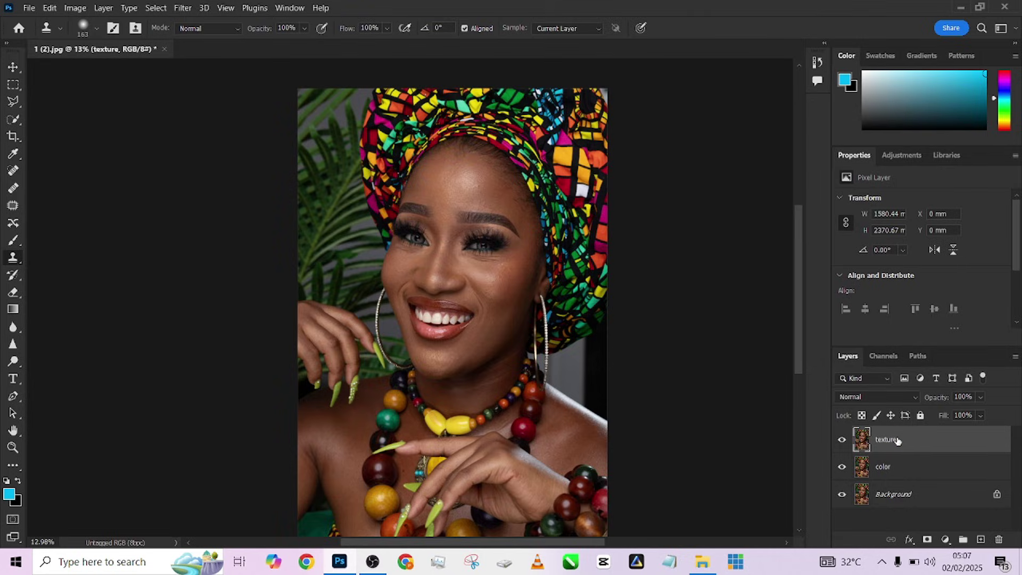
Step: Hide the texture layer, start a Gaussian Blur on the color layer at 0.1 pixels, and preview the skin below the eye
left_click(842, 439)
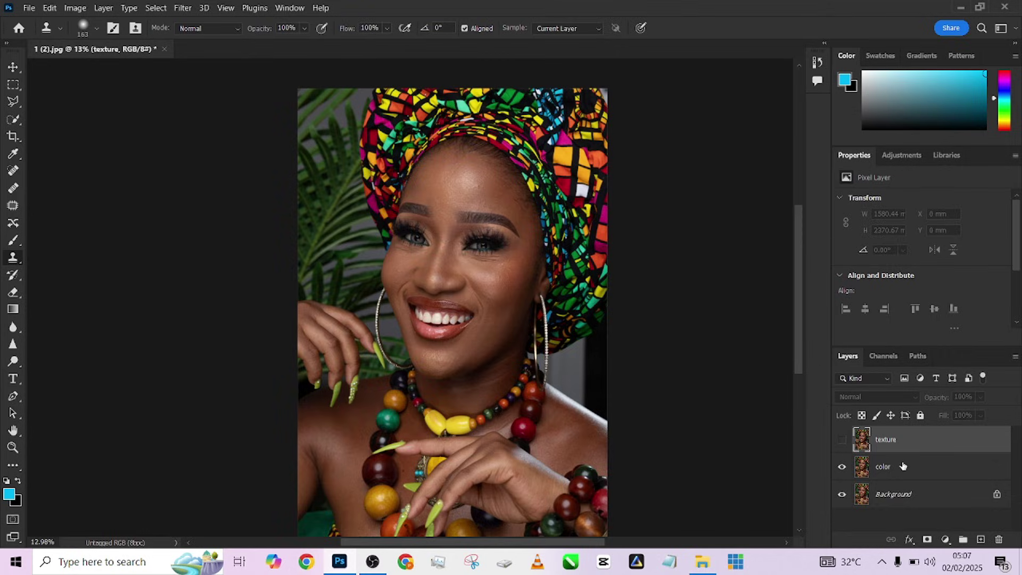
left_click(903, 466)
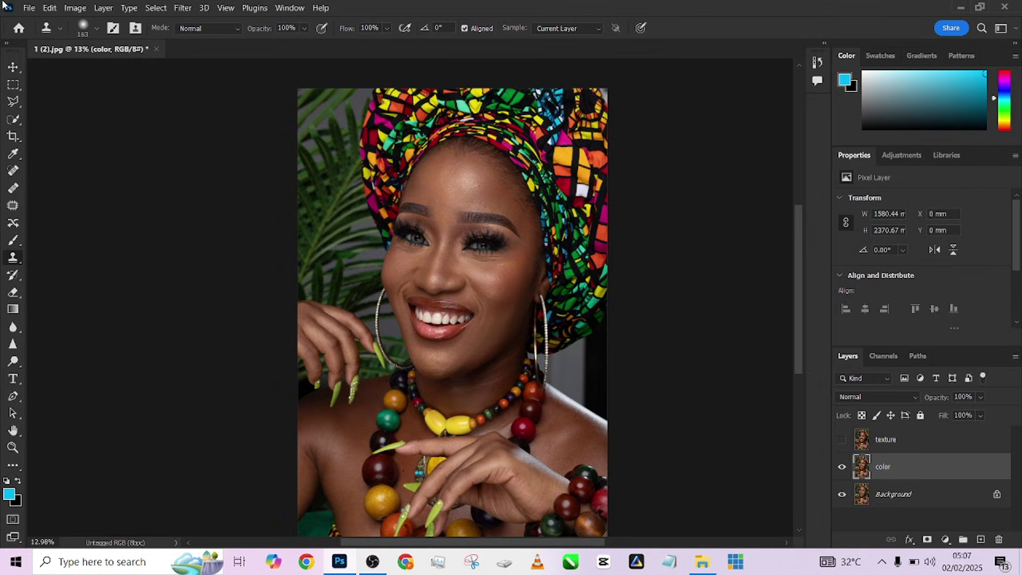
left_click(183, 7)
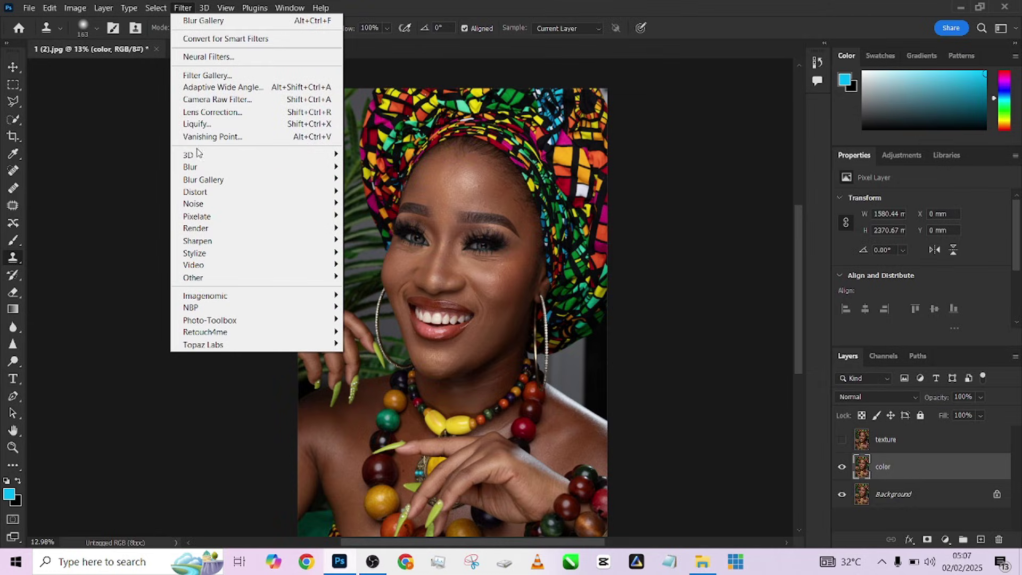
mouse_move(205, 168)
left_click(378, 215)
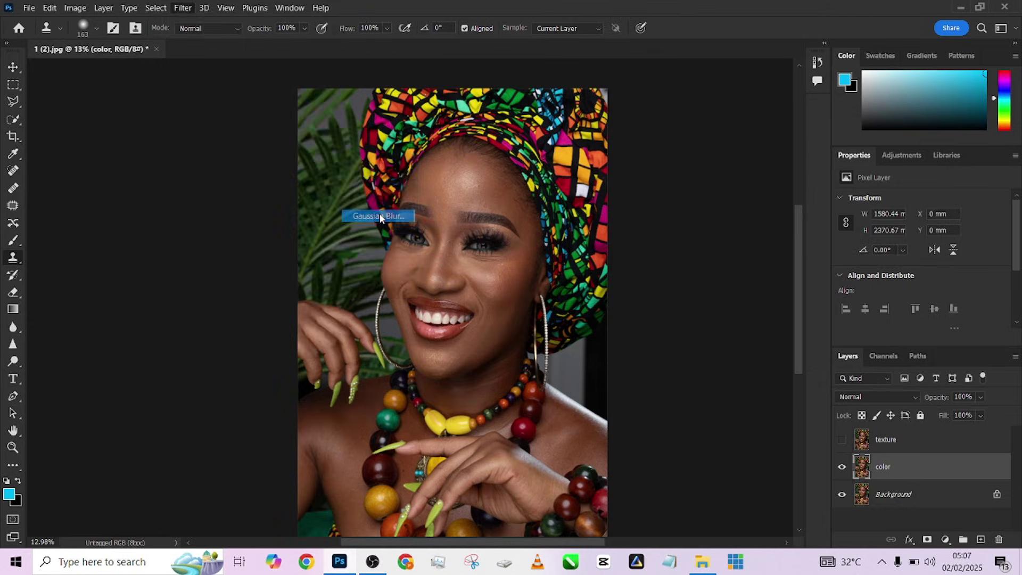
left_click(424, 267, "ctrl")
left_click(427, 266, "ctrl")
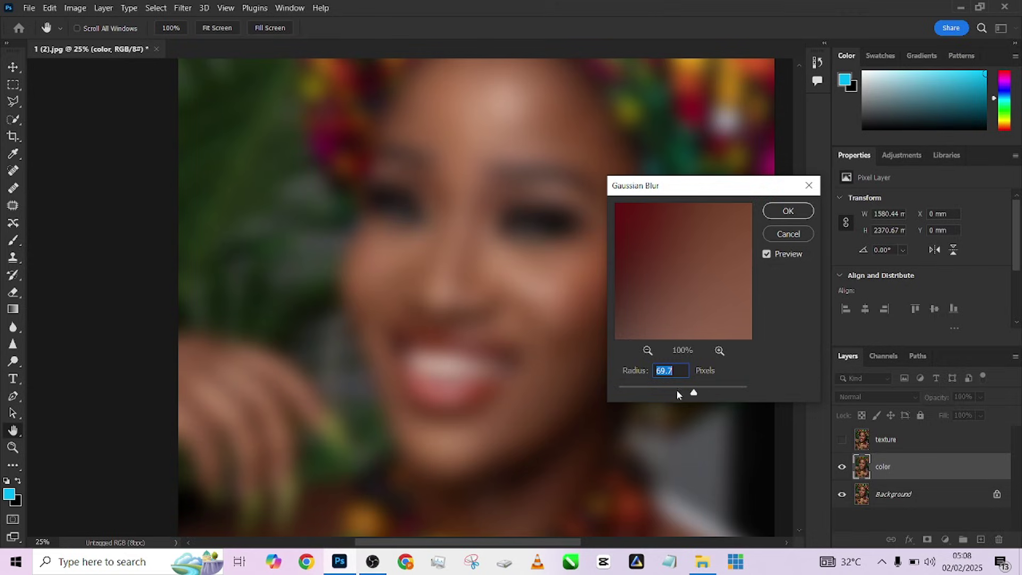
left_click_drag(693, 392, 565, 394)
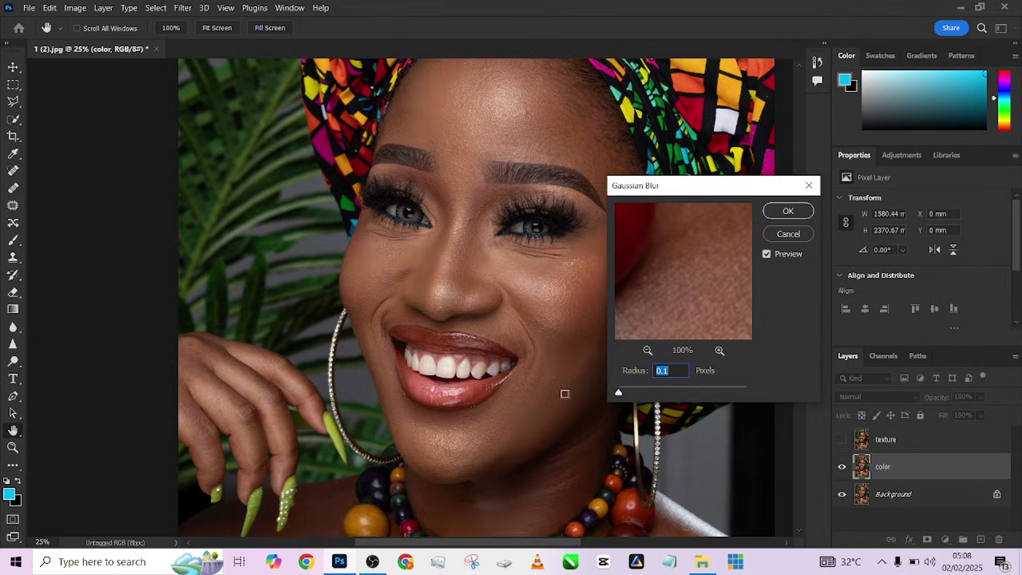
left_click(518, 256)
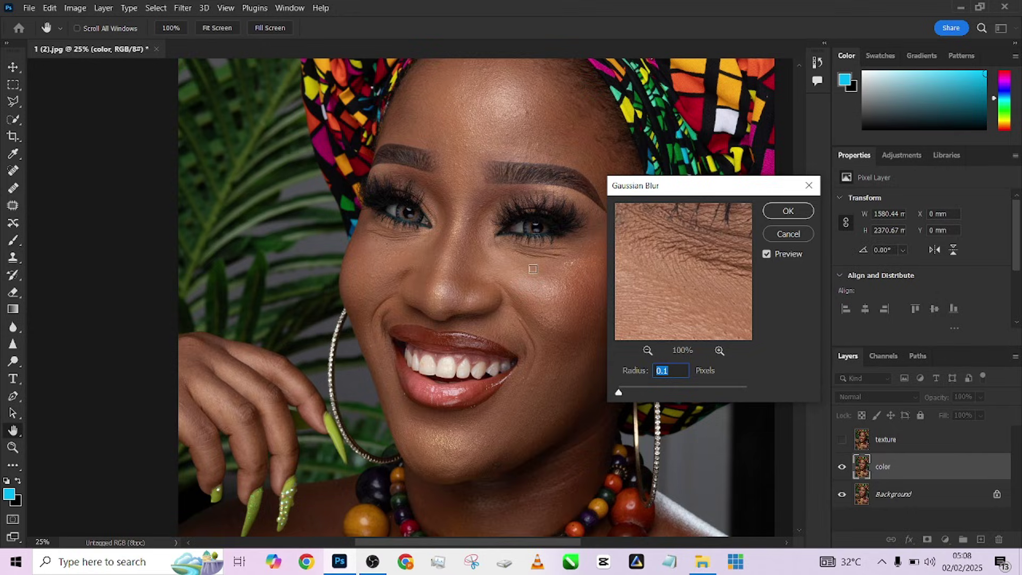
left_click(537, 271)
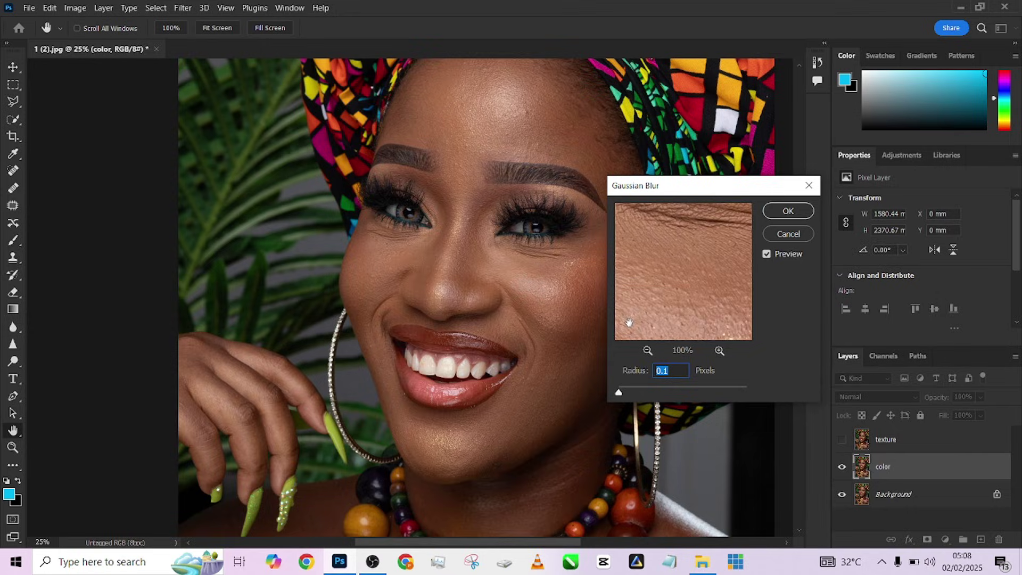
Step: Apply the Gaussian Blur to the color layer with a radius of 7 pixels, checking the preview on the forehead and cheeks
left_click_drag(618, 392, 648, 393)
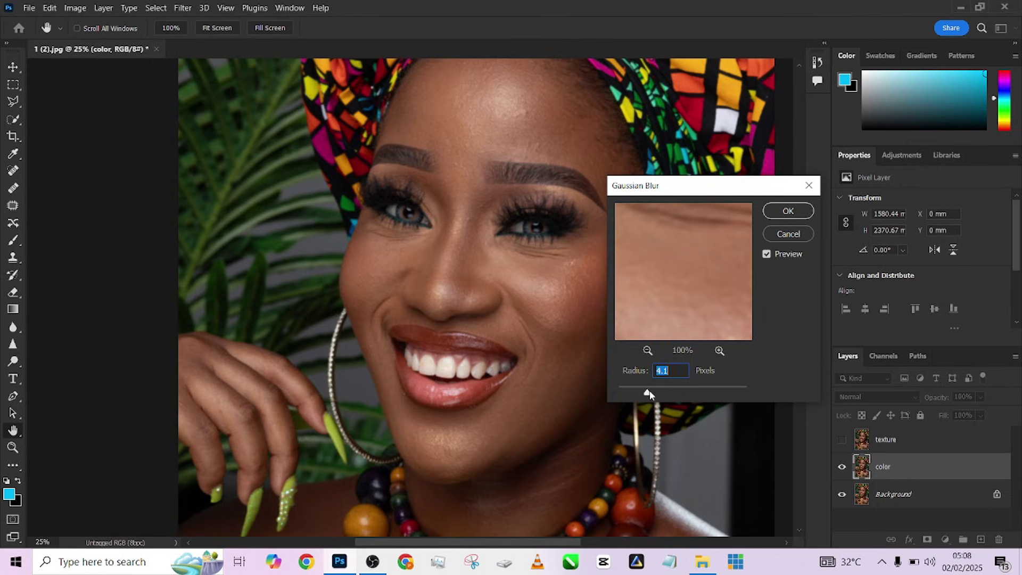
left_click_drag(649, 391, 652, 392)
left_click(455, 100)
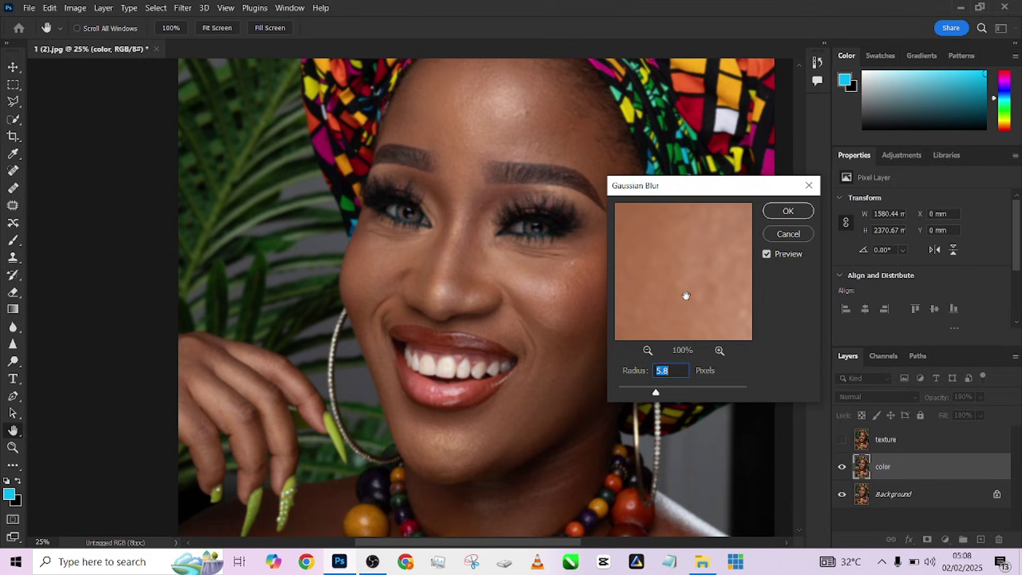
type("7")
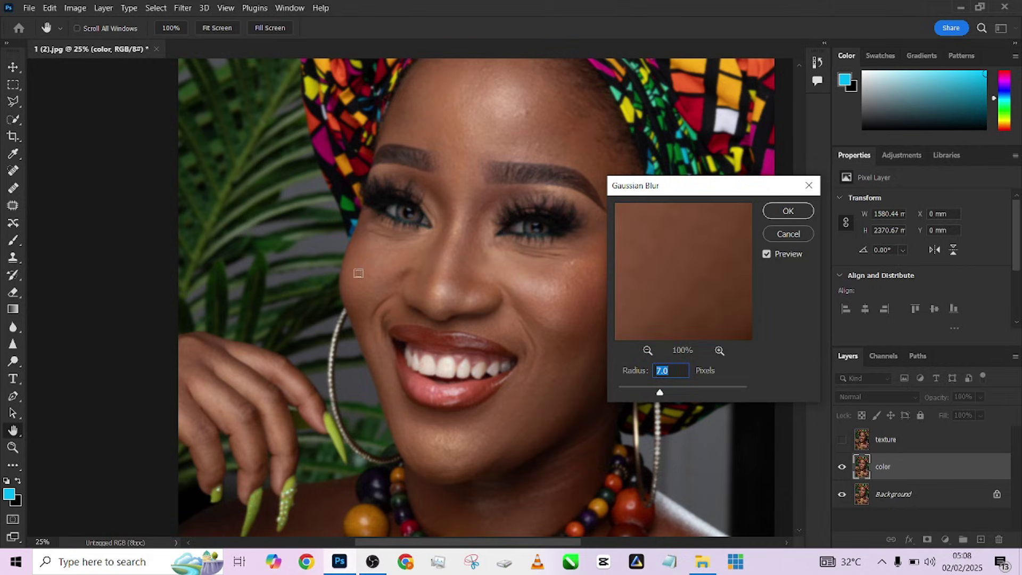
left_click(380, 243)
left_click(508, 262)
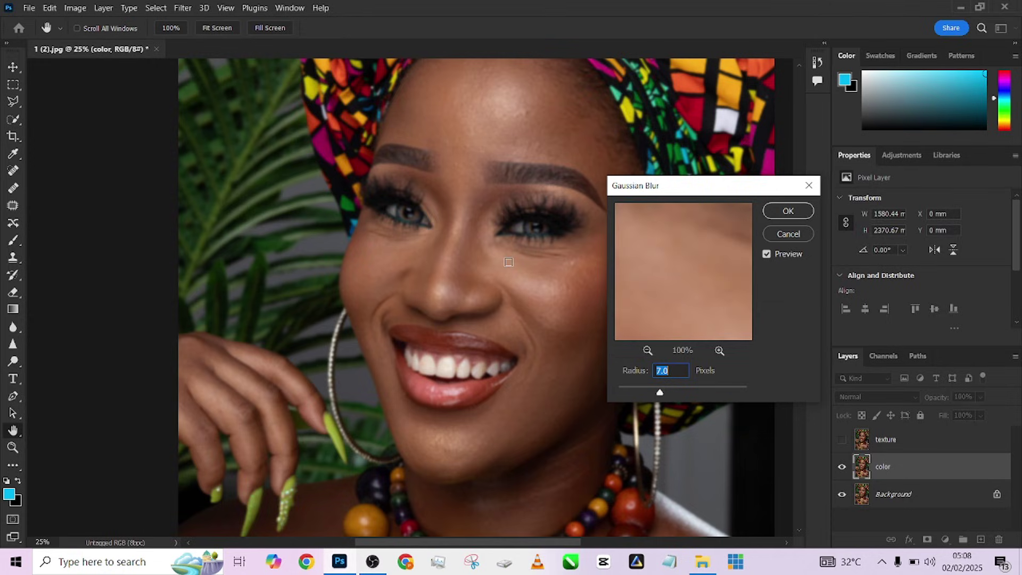
left_click(803, 209)
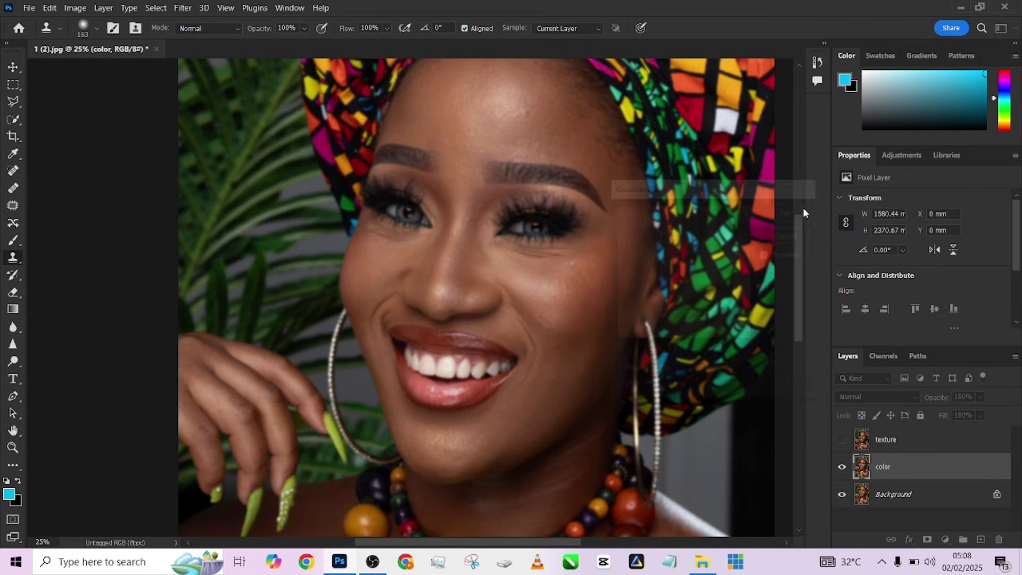
Step: Show the texture layer and use Apply Image on it with the color layer as source, Subtract blending, scale 2 and offset 128
left_click(841, 439)
left_click(927, 450)
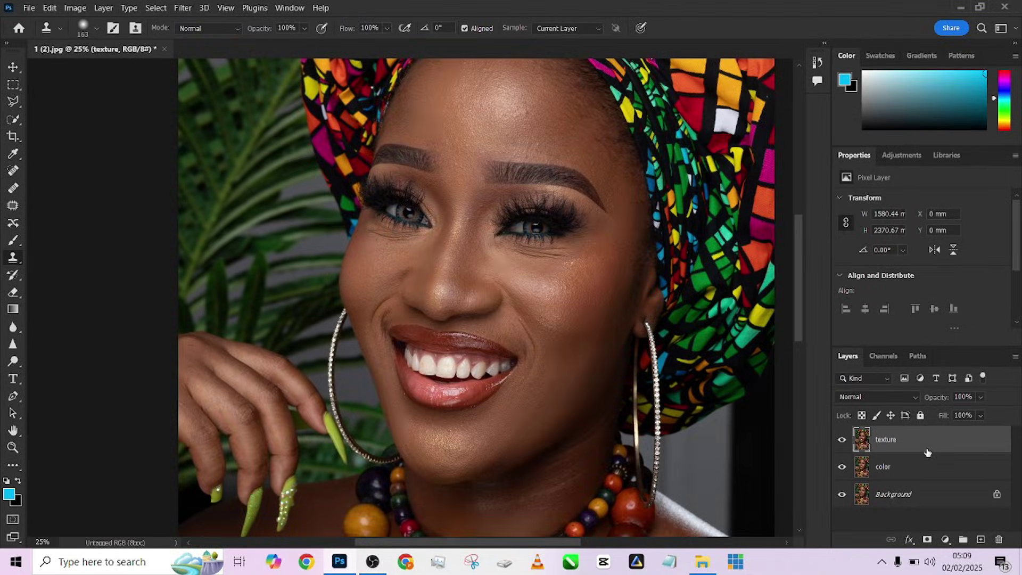
left_click(75, 8)
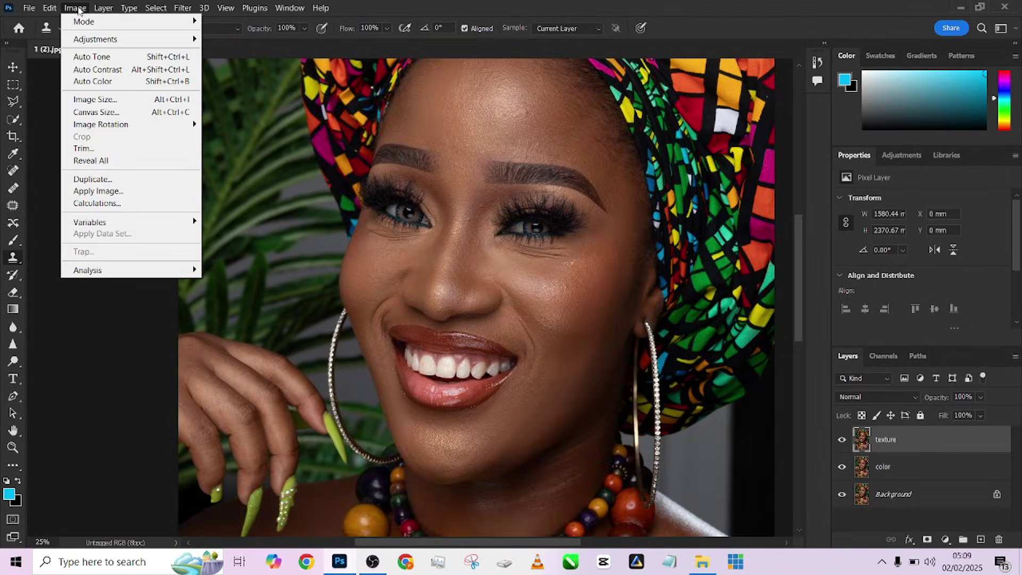
left_click(129, 193)
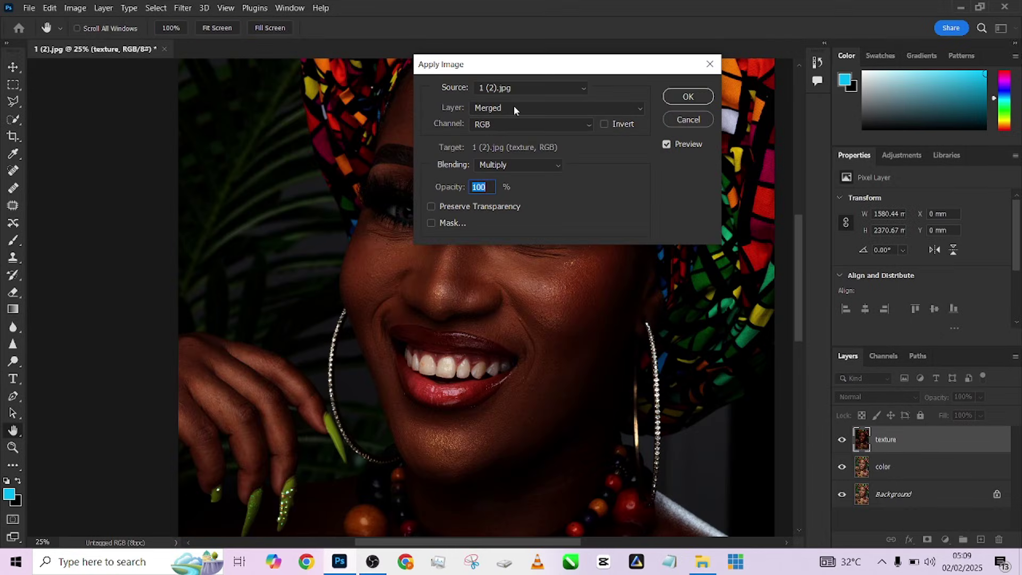
left_click(514, 108)
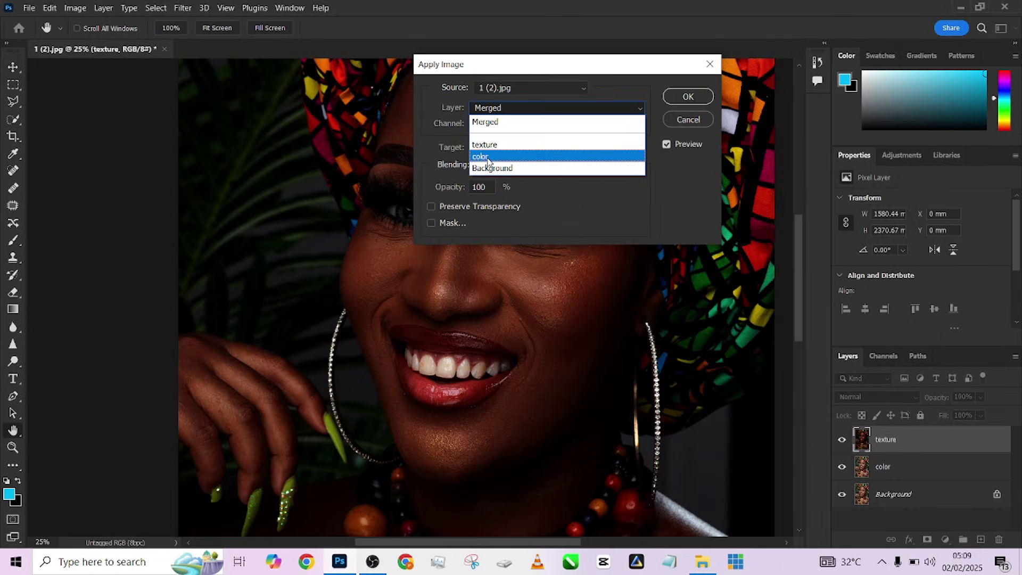
left_click(488, 158)
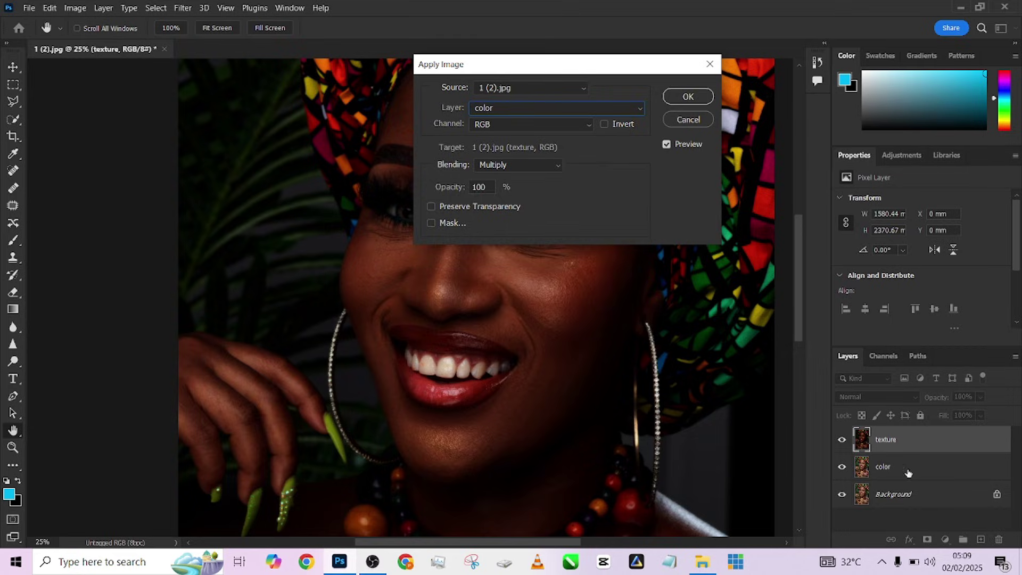
left_click(498, 166)
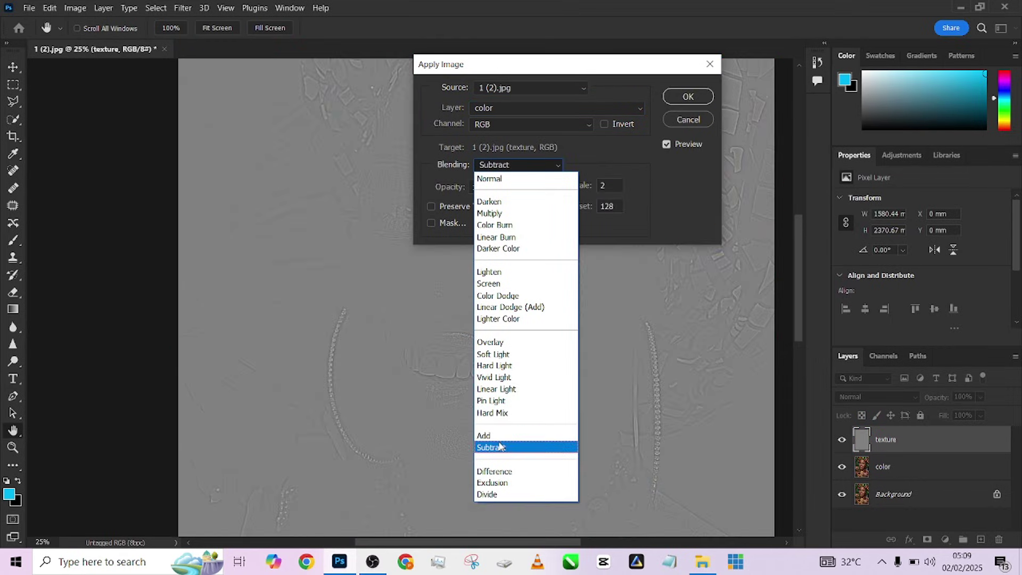
left_click(499, 446)
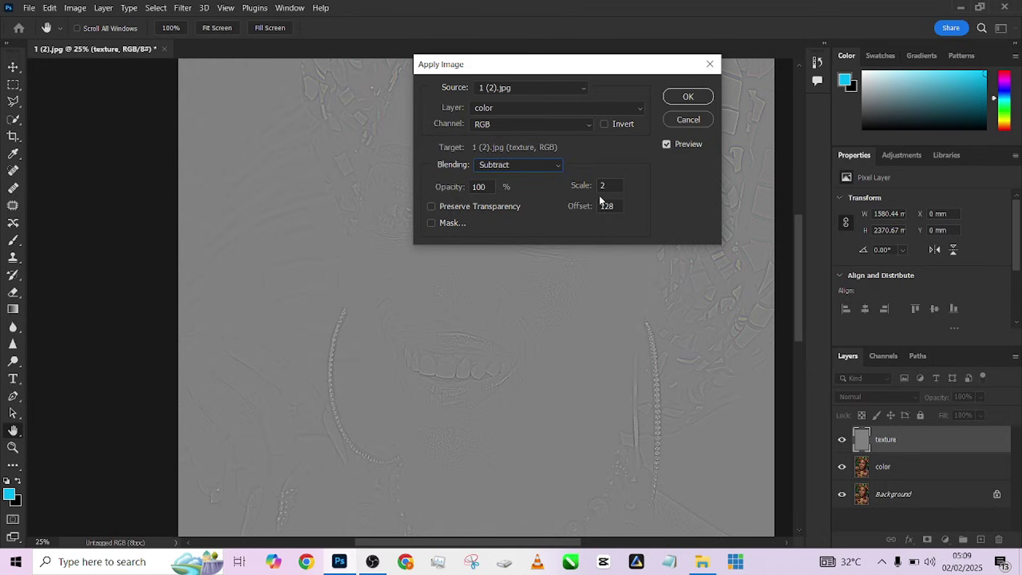
left_click(683, 96)
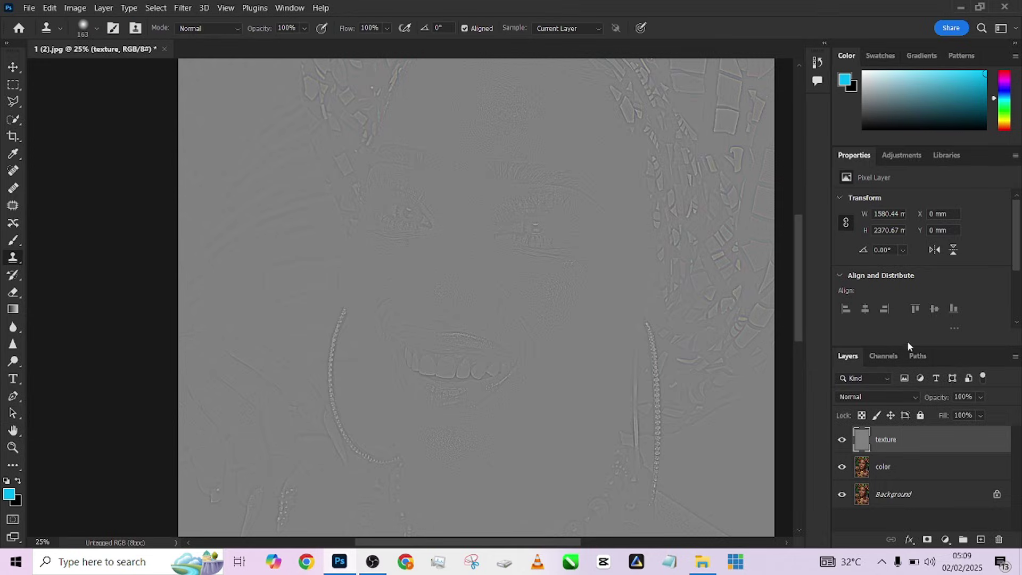
Step: Set the texture layer's blend mode to Linear Light and group it with the color layer
left_click(883, 397)
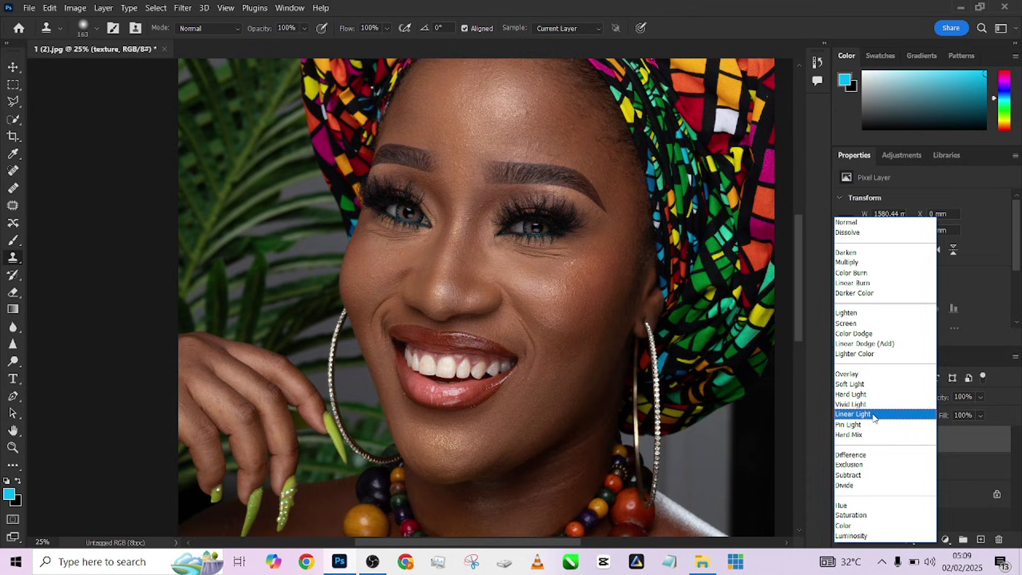
left_click(874, 415)
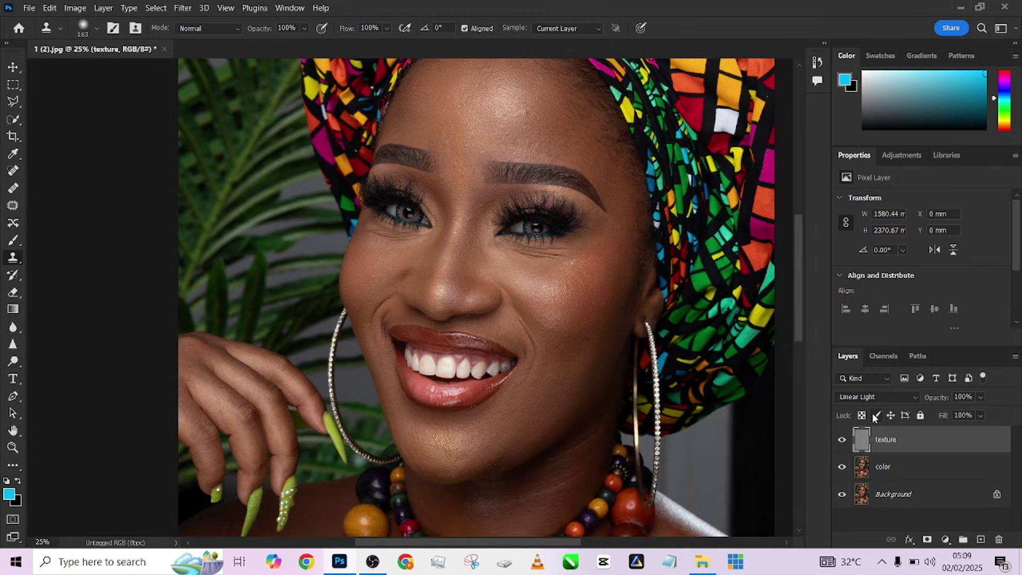
left_click(914, 474, "ctrl")
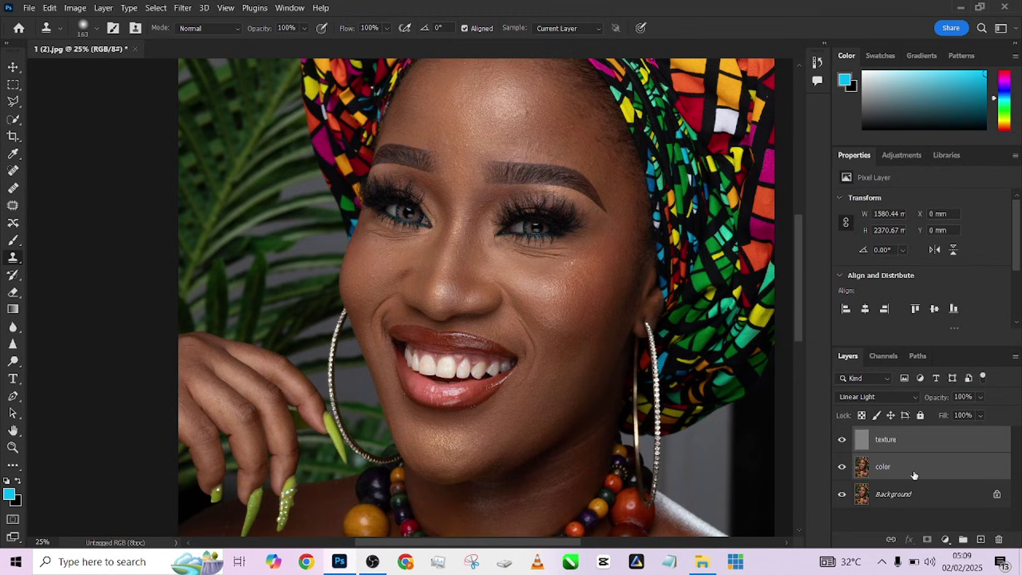
key("ctrl+g")
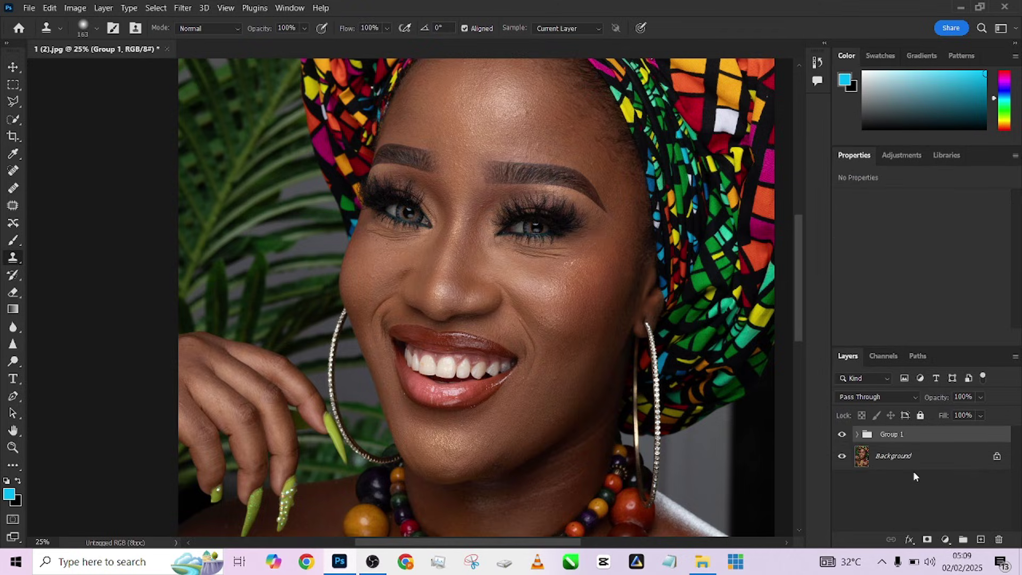
Step: Toggle the layer group's visibility repeatedly to compare the separated layers with the original portrait
left_click(840, 435)
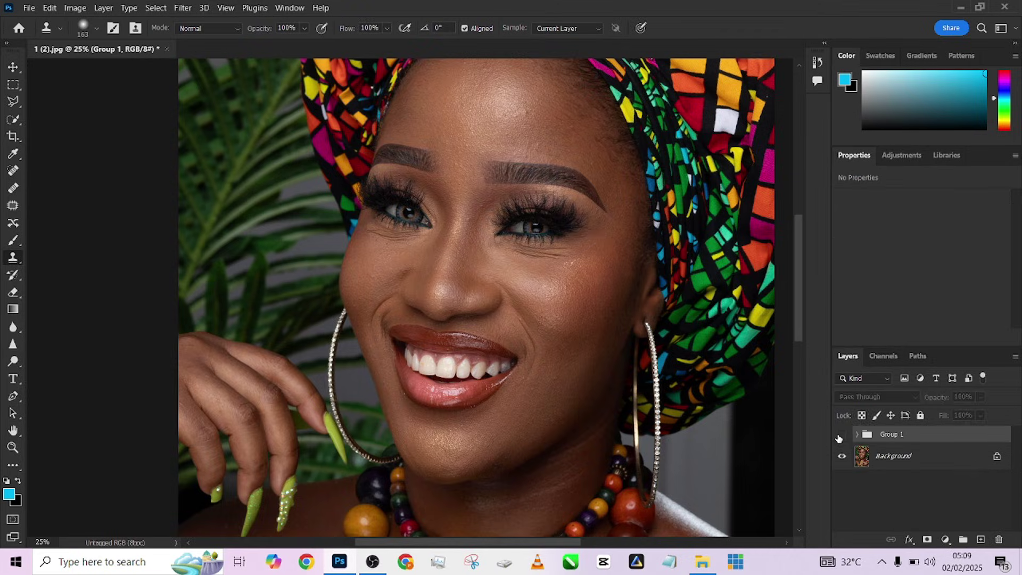
left_click(840, 435)
left_click(840, 435)
left_click(840, 435)
left_click(841, 435)
left_click(840, 436)
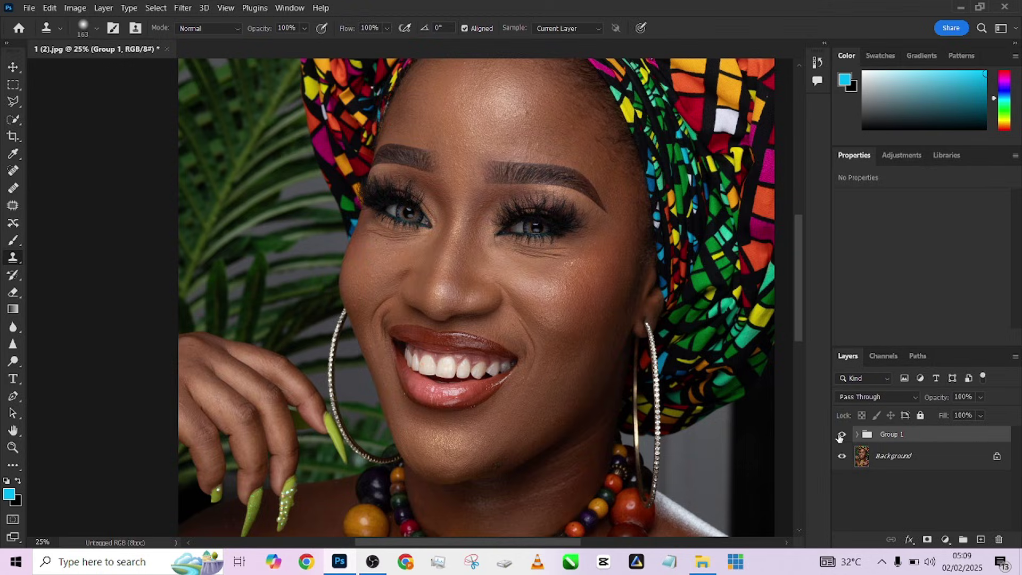
left_click(840, 436)
left_click(840, 435)
left_click(842, 434)
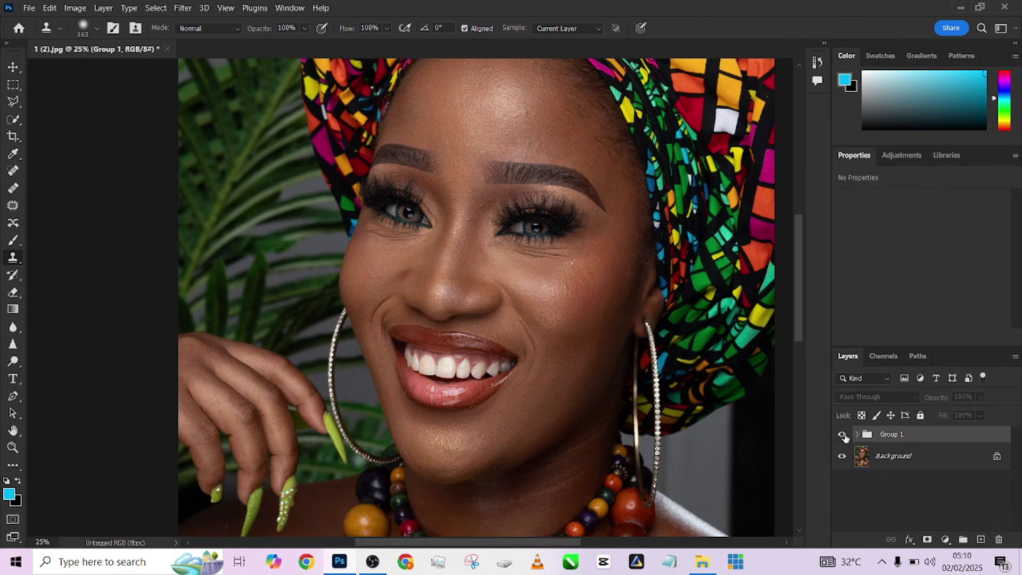
left_click(843, 435)
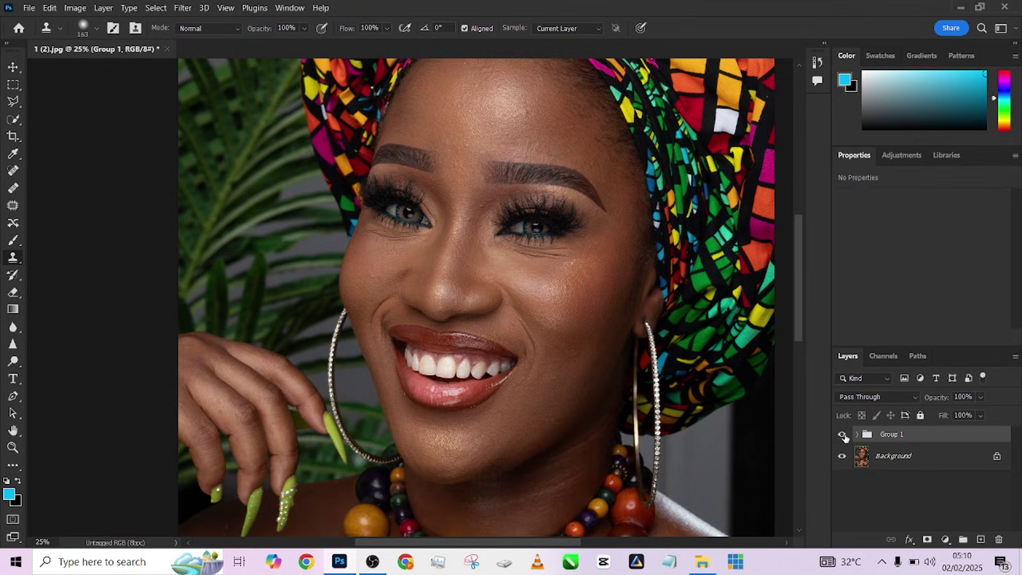
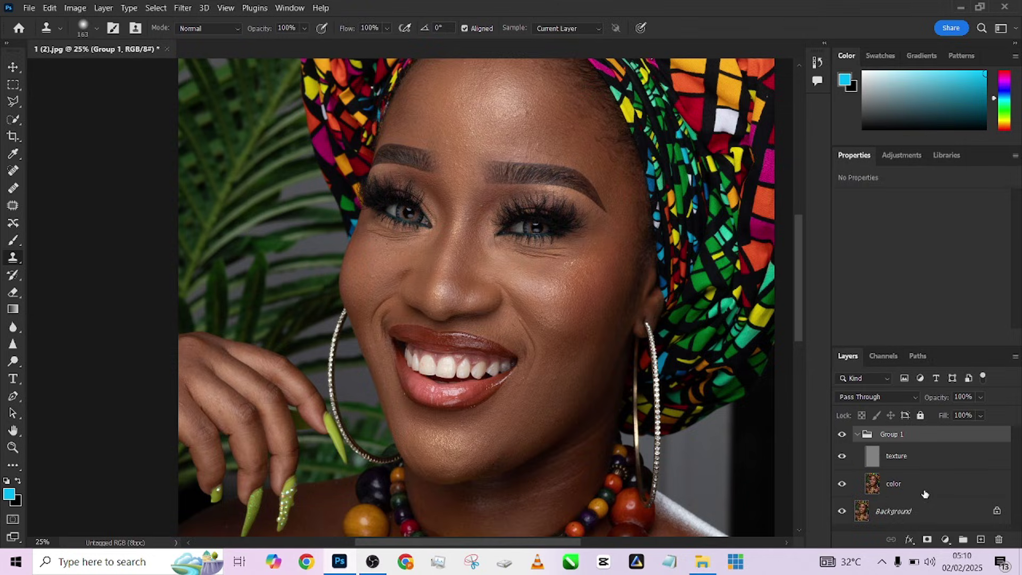
Step: Make the color layer active for editing and switch to the freehand Lasso tool over the forehead
left_click(924, 493)
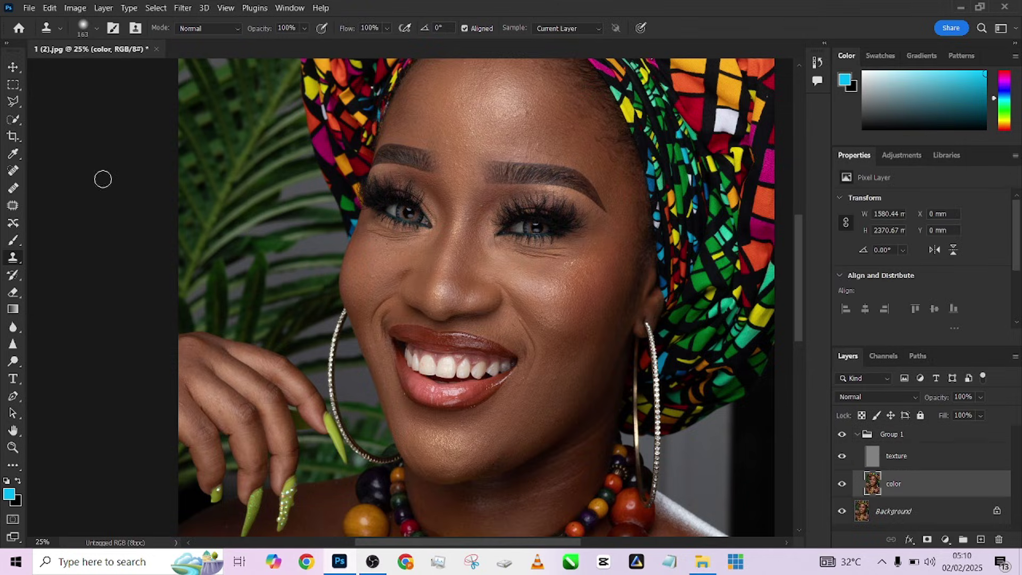
right_click(13, 105)
left_click(59, 102)
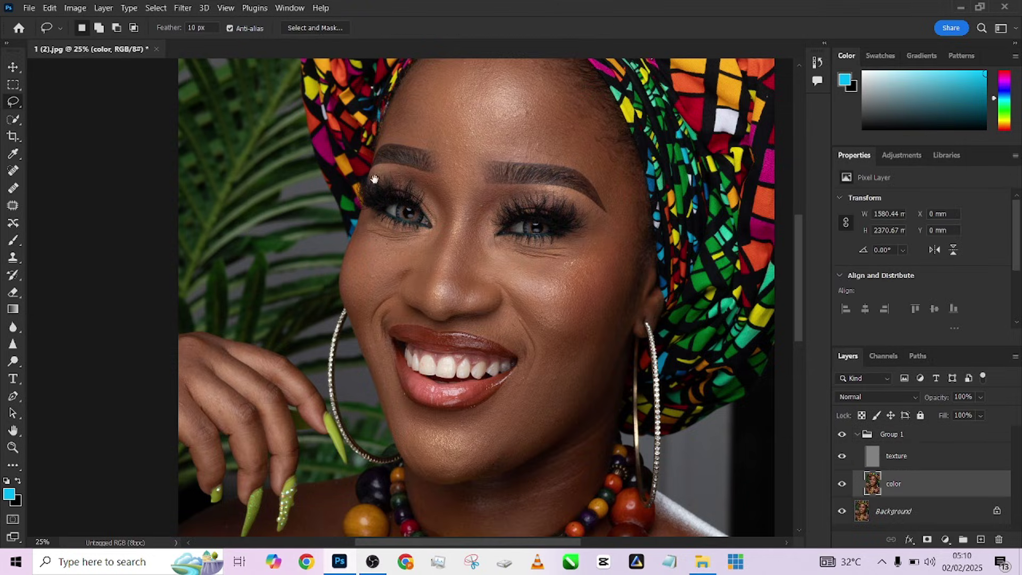
left_click_drag(374, 178, 328, 271)
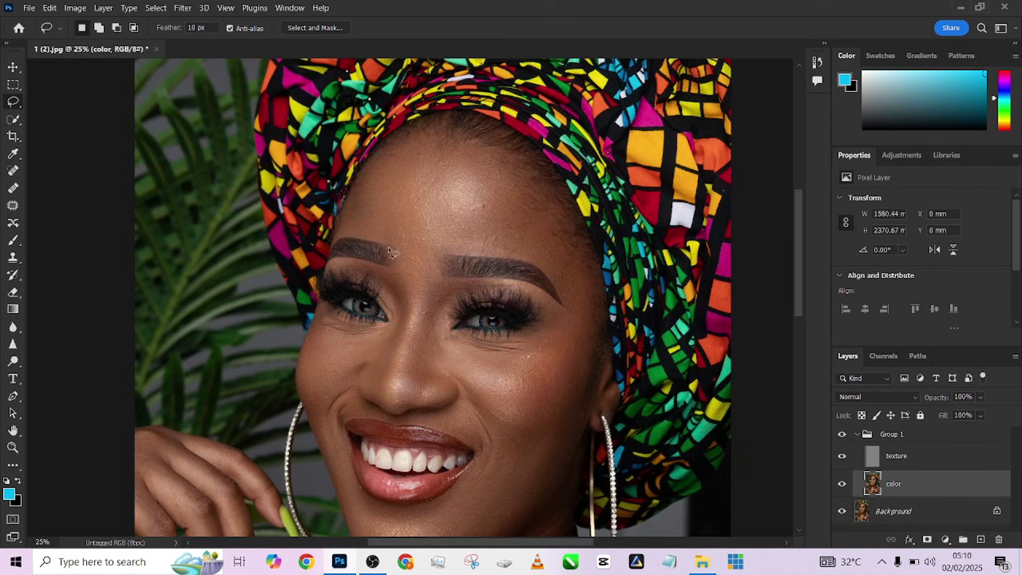
scroll(539, 209, "up", 4)
left_click_drag(432, 224, 469, 274)
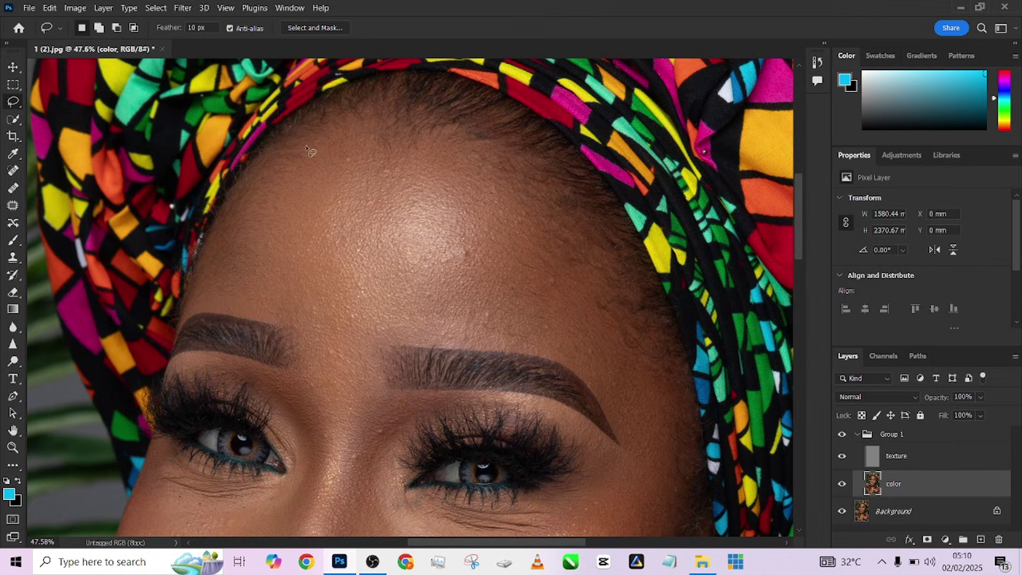
Step: Lasso the central forehead with a 10 px feather and preview the selection edge in Quick Mask
mouse_move(328, 122)
left_mouse_down()
mouse_move(557, 194)
mouse_move(598, 268)
mouse_move(582, 321)
mouse_move(495, 328)
mouse_move(357, 315)
mouse_move(290, 294)
mouse_move(254, 214)
left_mouse_up()
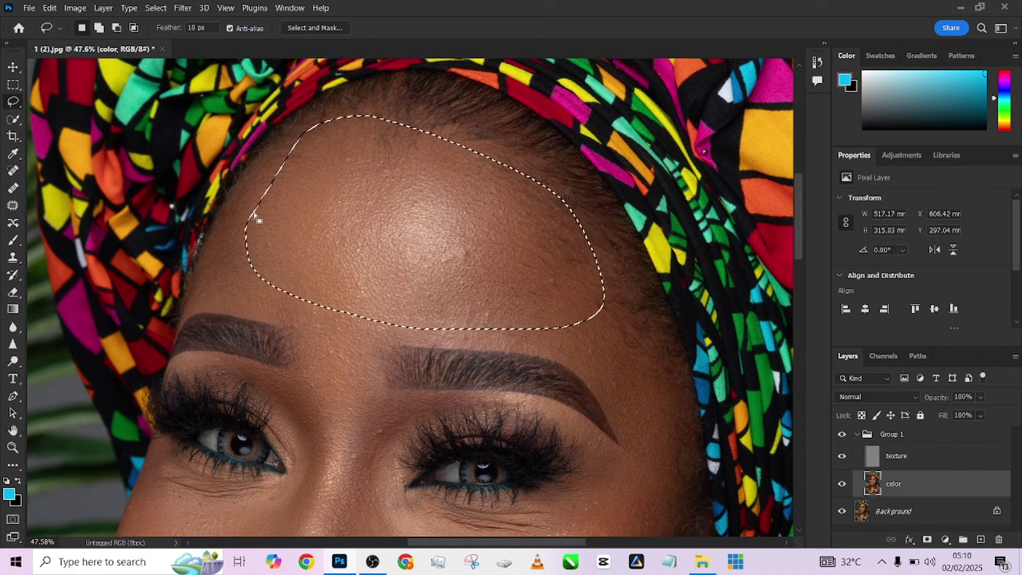
key("q")
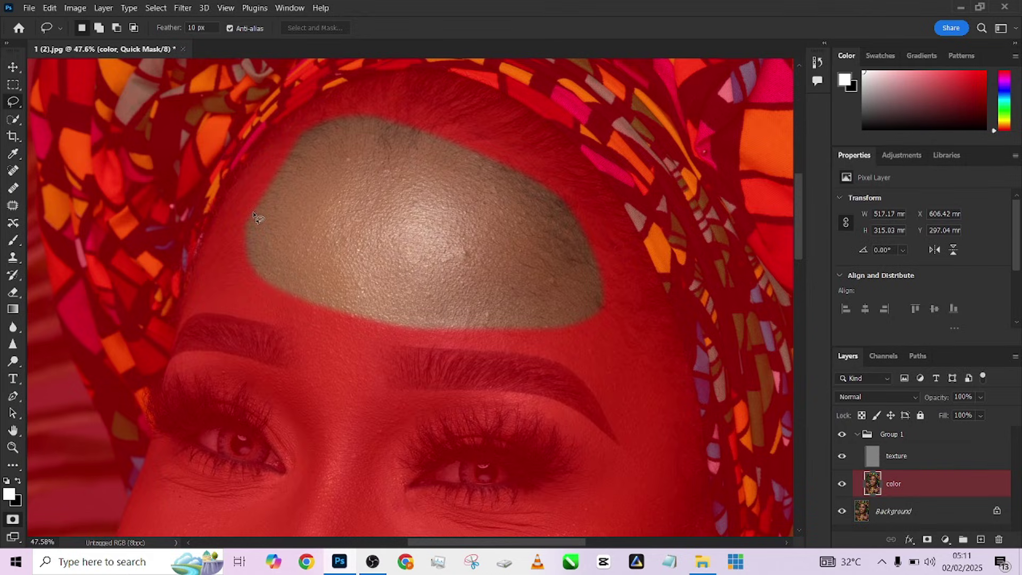
key("q")
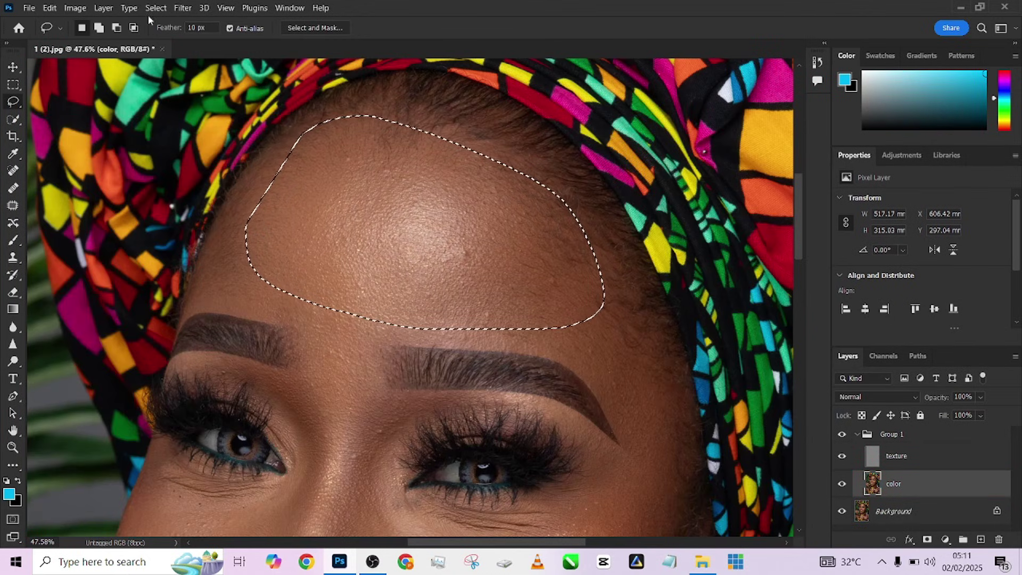
Step: Set the Lasso feather to 1 px, outline the forehead again and preview the selection edge in Quick Mask
left_click(165, 24)
type("1")
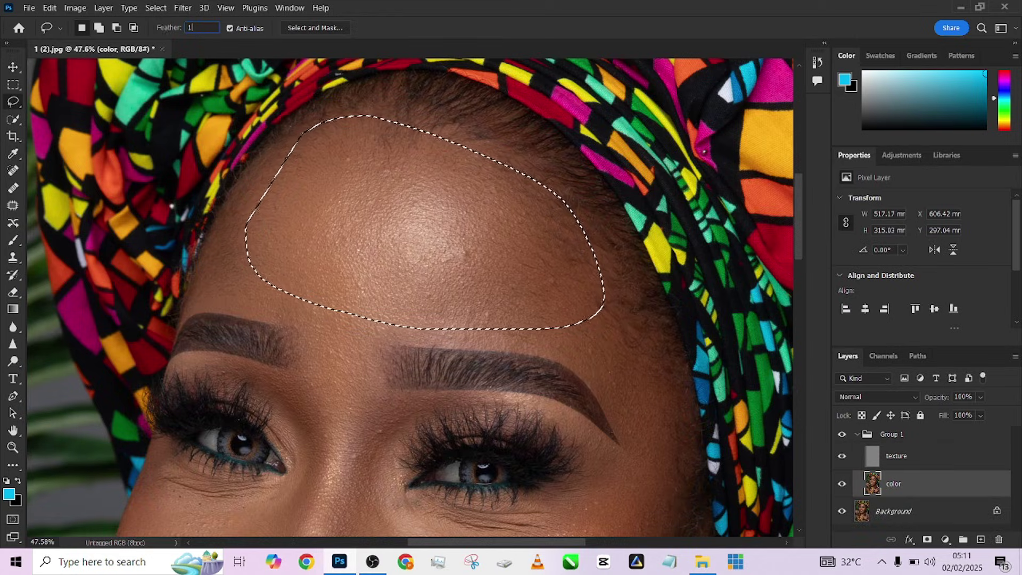
key("Return")
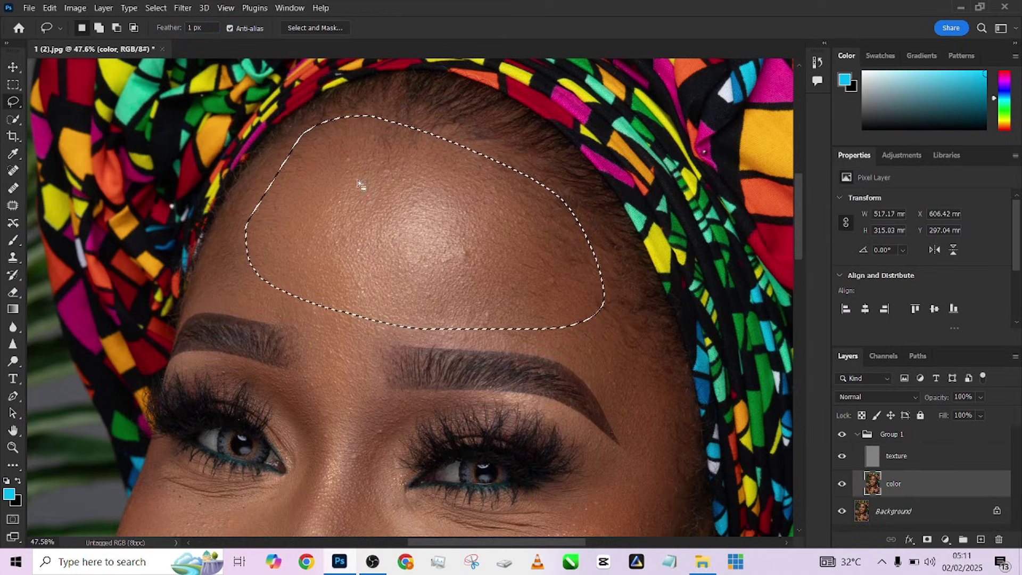
left_click(318, 143)
mouse_move(340, 127)
left_mouse_down()
mouse_move(582, 250)
mouse_move(301, 256)
mouse_move(293, 203)
left_mouse_up()
key("a")
key("q")
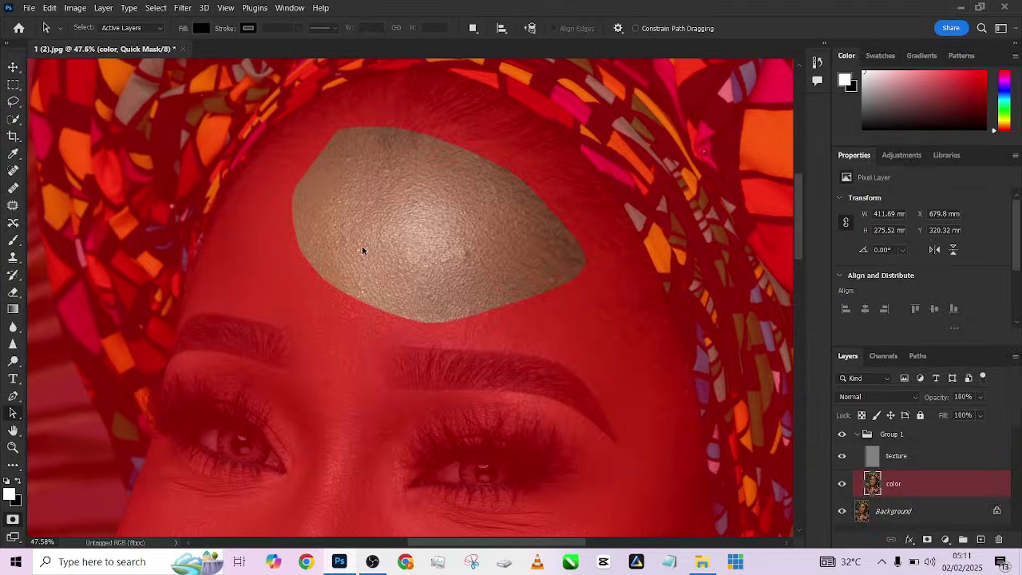
key("q")
key("l")
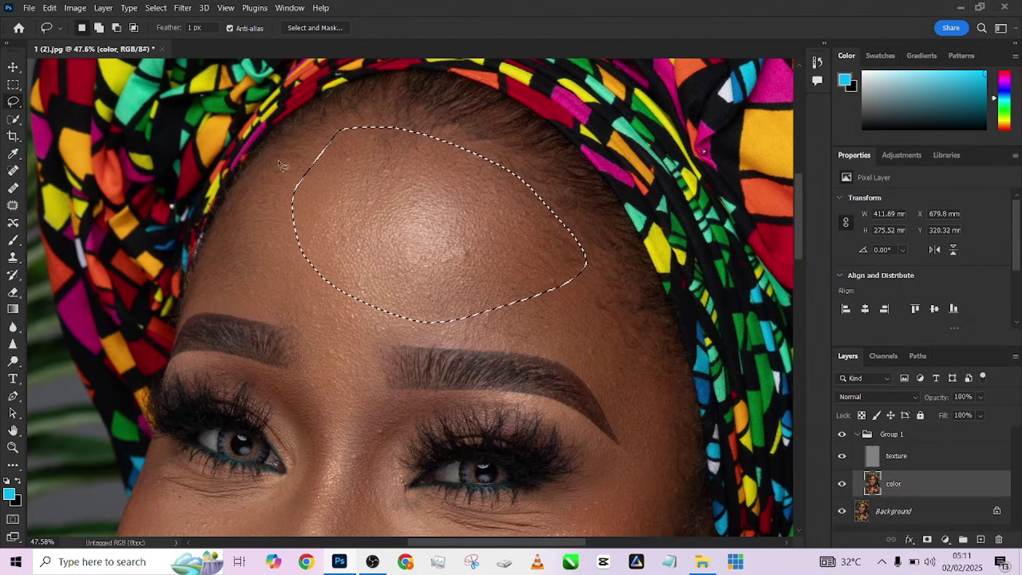
Step: Set the Lasso feather to 13 px and clear the existing forehead selection
left_click(190, 28)
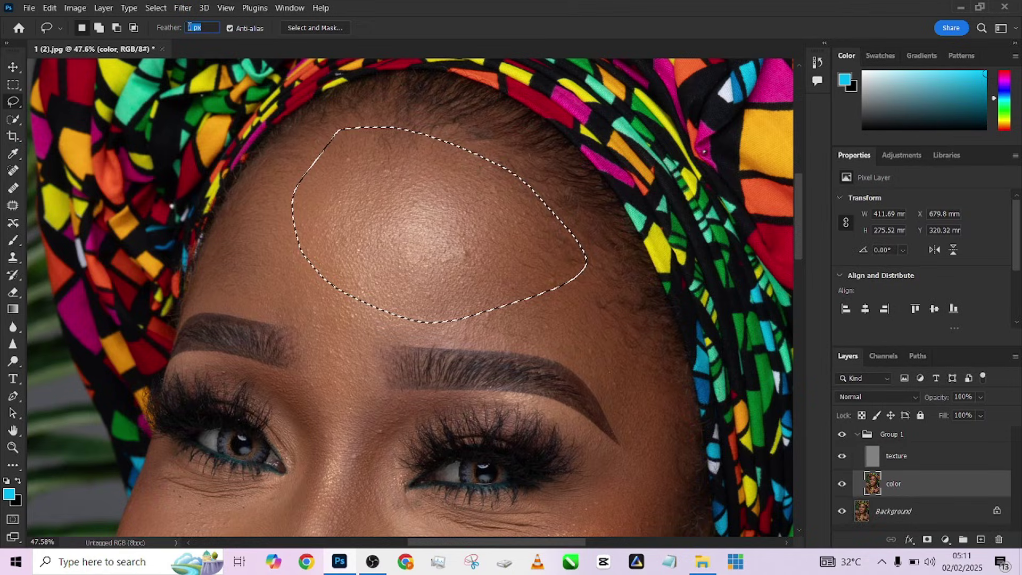
type("3")
key("Return")
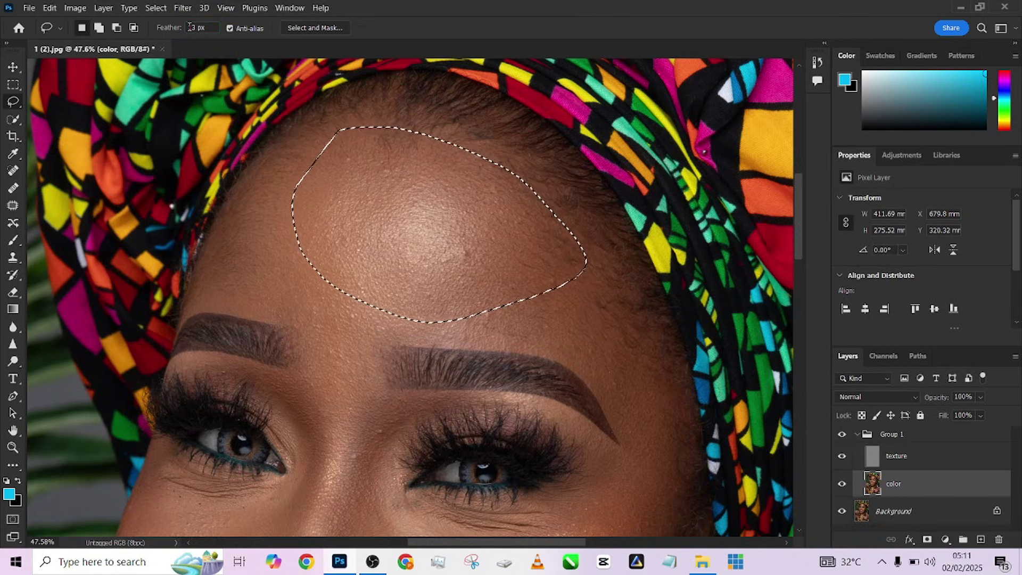
left_click(250, 176)
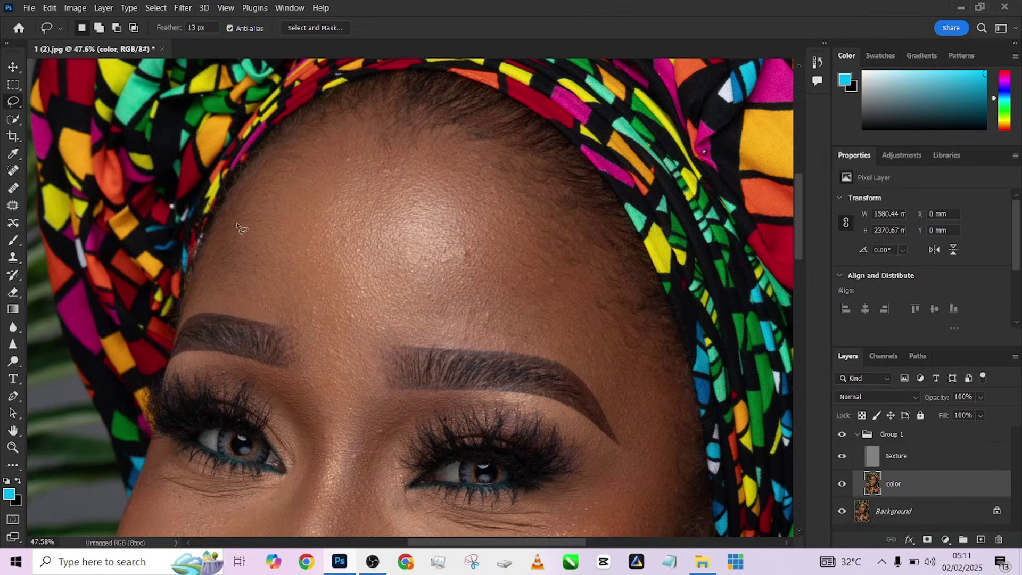
Step: Lasso the whole forehead above the eyebrows with the 13 px feather and preview its soft edge in Quick Mask
mouse_move(277, 158)
left_mouse_down()
mouse_move(311, 127)
mouse_move(389, 129)
mouse_move(499, 179)
mouse_move(599, 243)
mouse_move(639, 314)
mouse_move(626, 353)
mouse_move(516, 327)
left_mouse_up()
left_click_drag(266, 286, 232, 246)
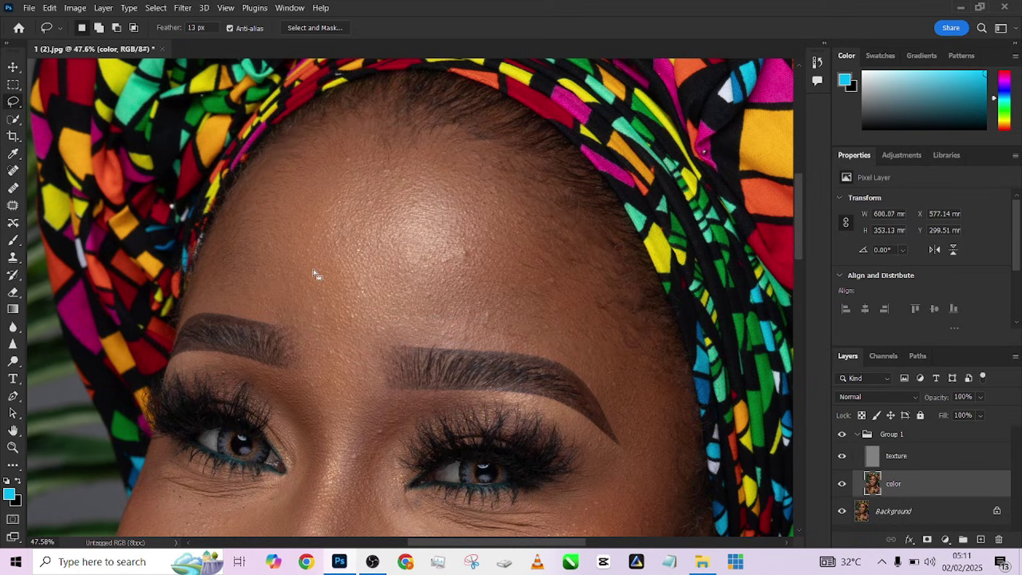
key("q")
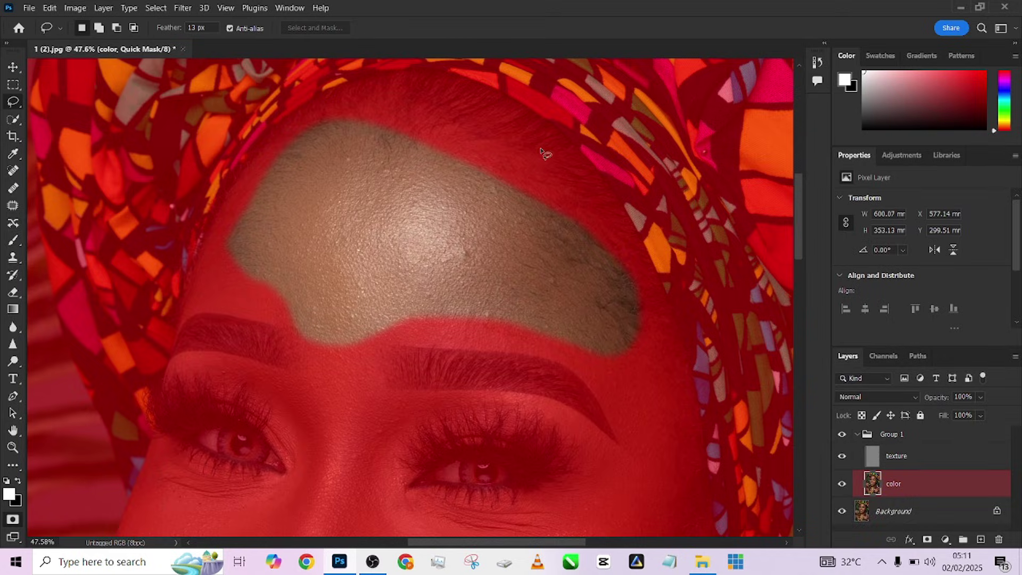
key("q")
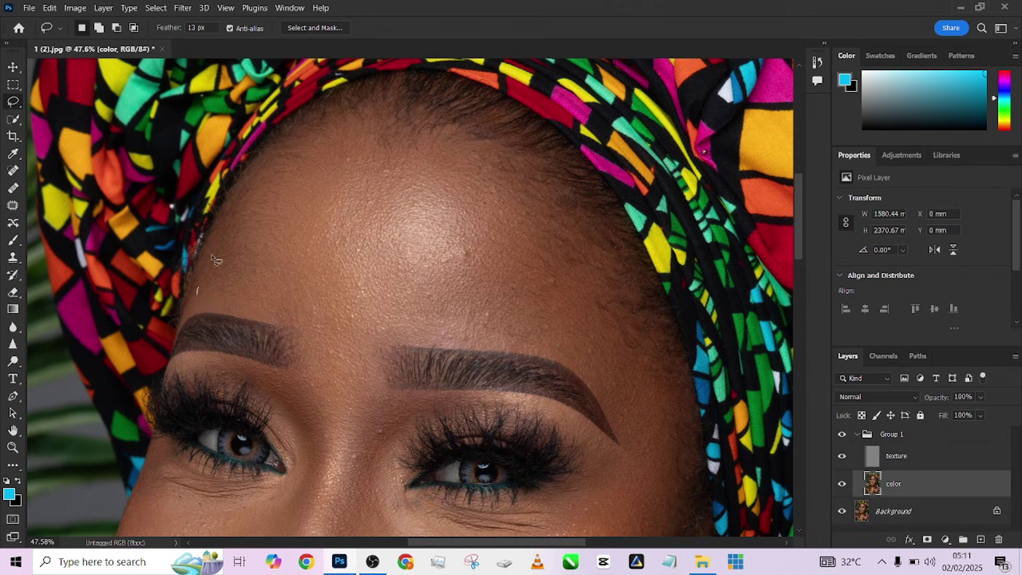
Step: Lasso the left half of the forehead on the color layer and apply Gaussian Blur with a 25-pixel radius
mouse_move(216, 260)
left_mouse_down()
mouse_move(288, 138)
mouse_move(323, 122)
left_mouse_up()
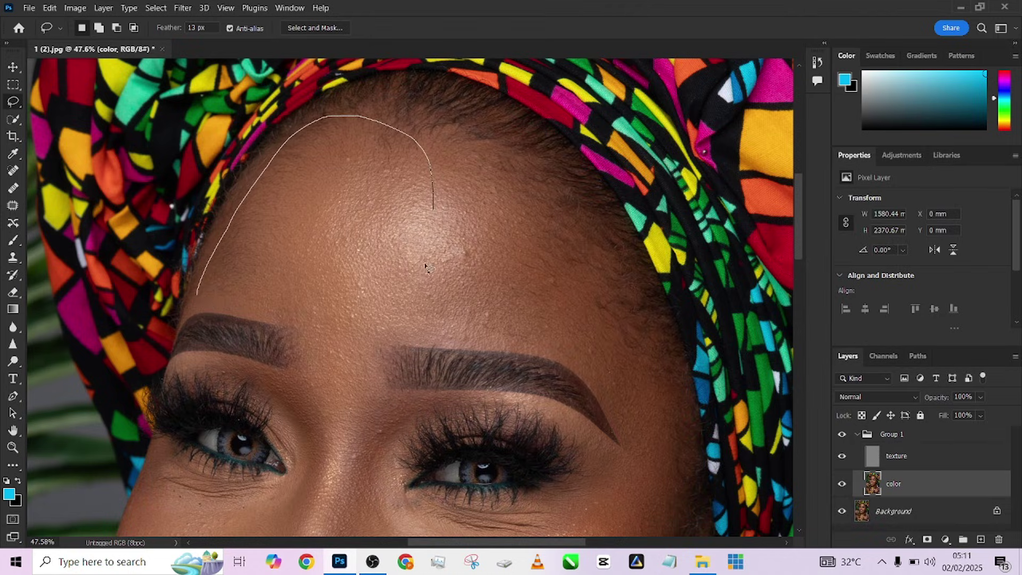
left_click_drag(309, 304, 202, 292)
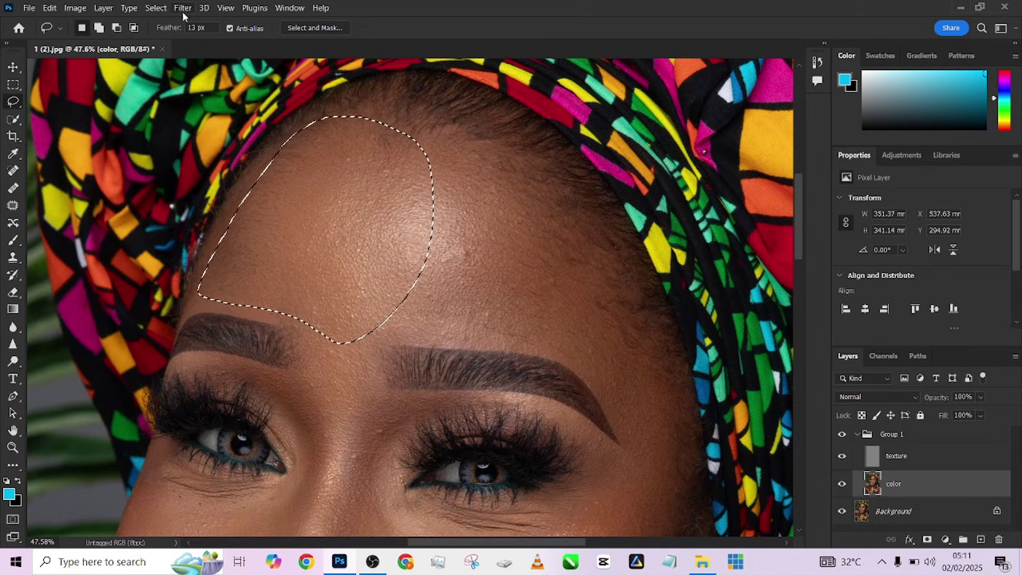
left_click(182, 7)
mouse_move(210, 170)
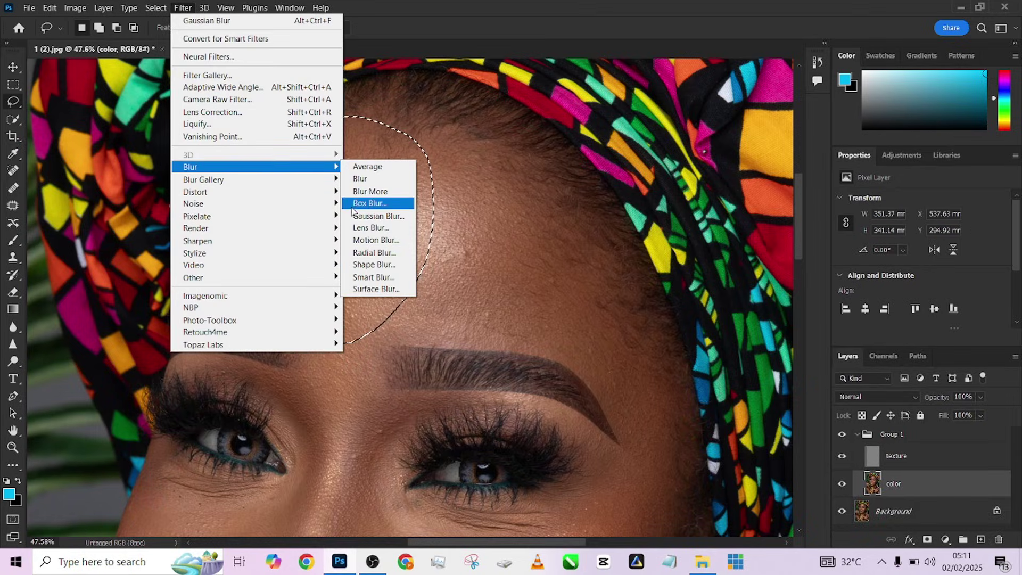
left_click(358, 215)
left_click_drag(666, 391, 669, 393)
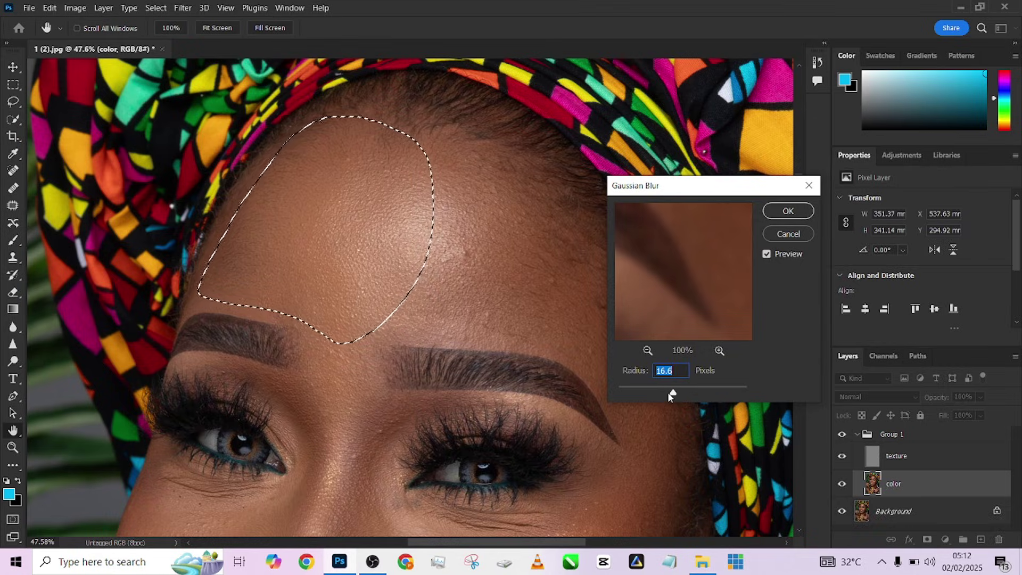
type("22")
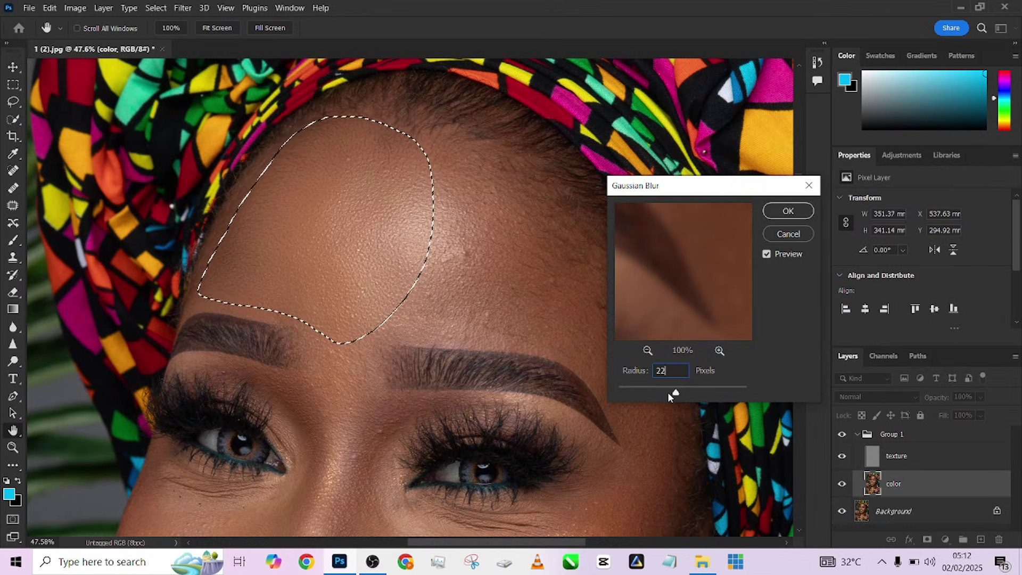
double_click(660, 370)
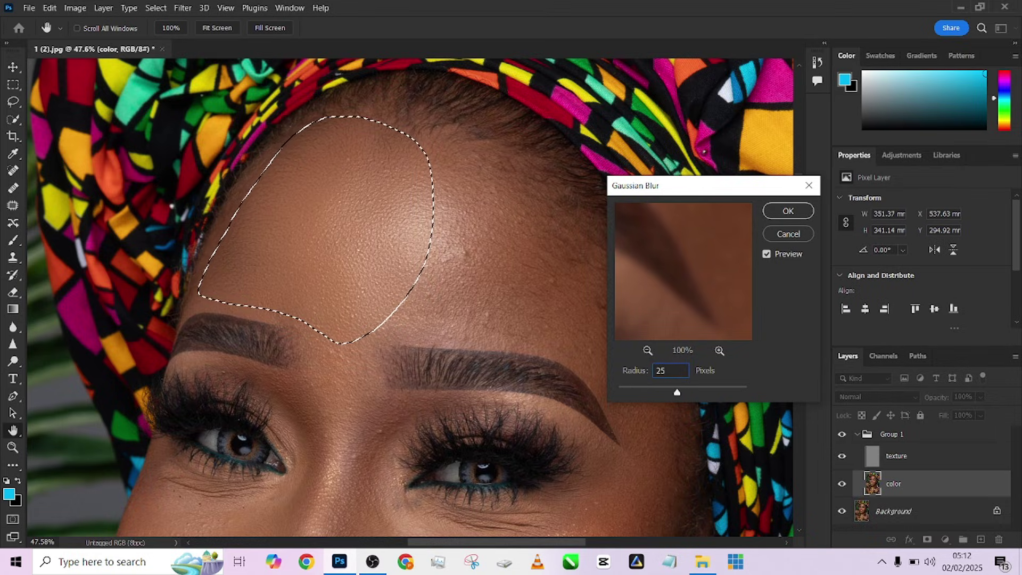
key("Return")
Step: Lasso the right half of the forehead above the eyebrow, reapply the last Gaussian Blur and deselect
key("l")
mouse_move(529, 157)
left_mouse_down()
mouse_move(604, 248)
mouse_move(645, 339)
mouse_move(636, 380)
mouse_move(614, 383)
mouse_move(538, 350)
left_mouse_up()
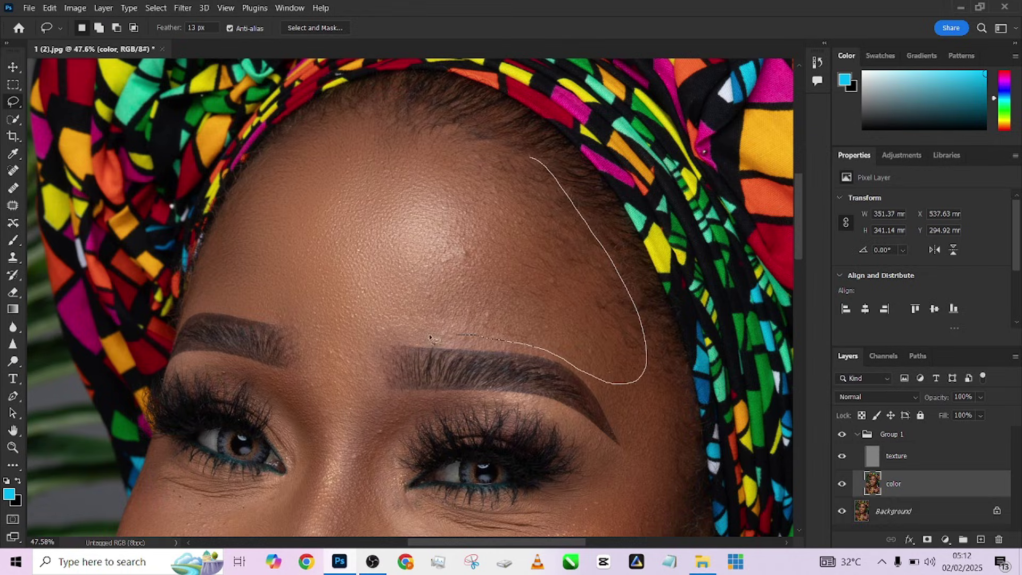
left_click_drag(378, 272, 448, 159)
left_click_drag(519, 174, 534, 163)
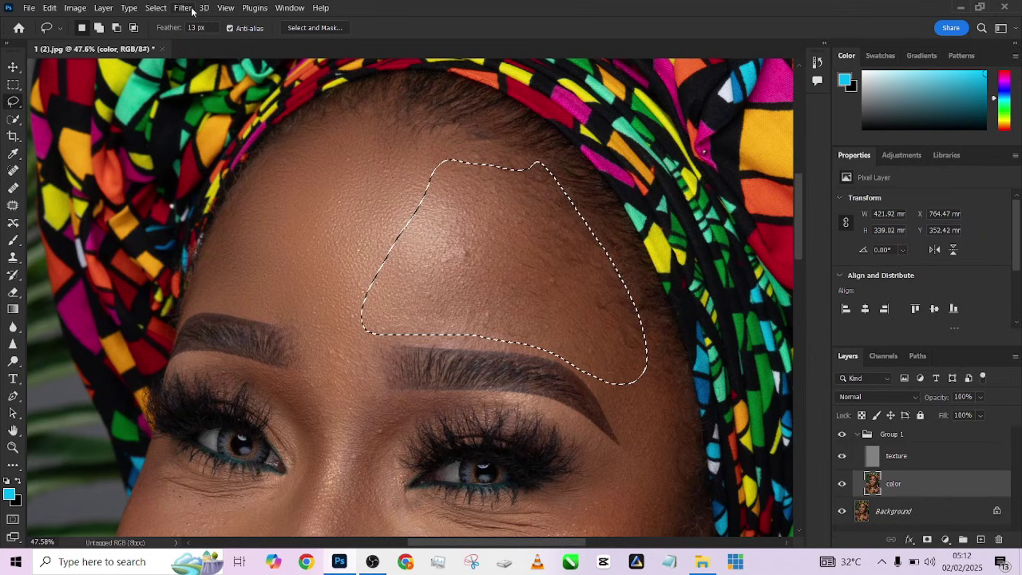
right_click(471, 268)
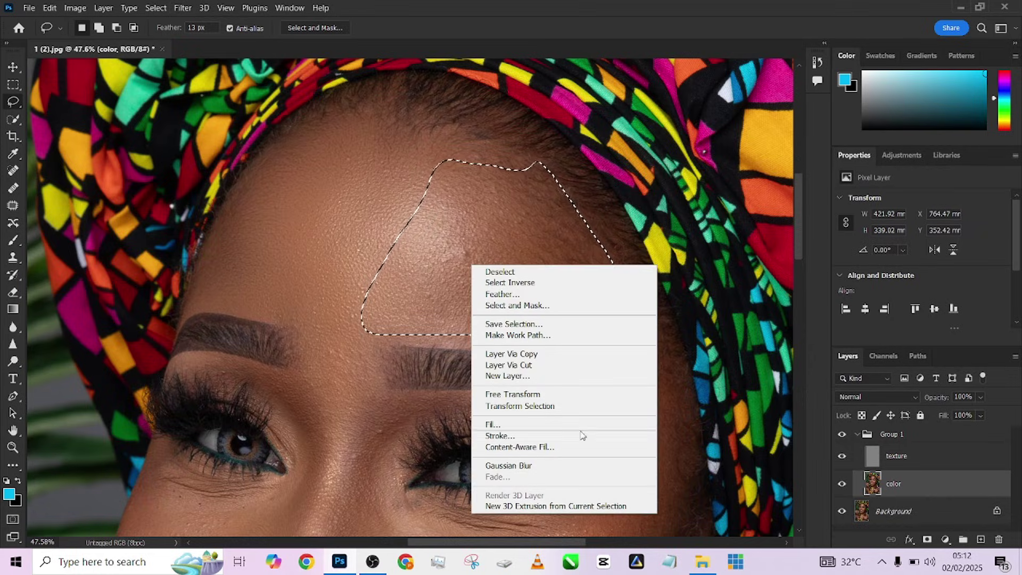
left_click(581, 465)
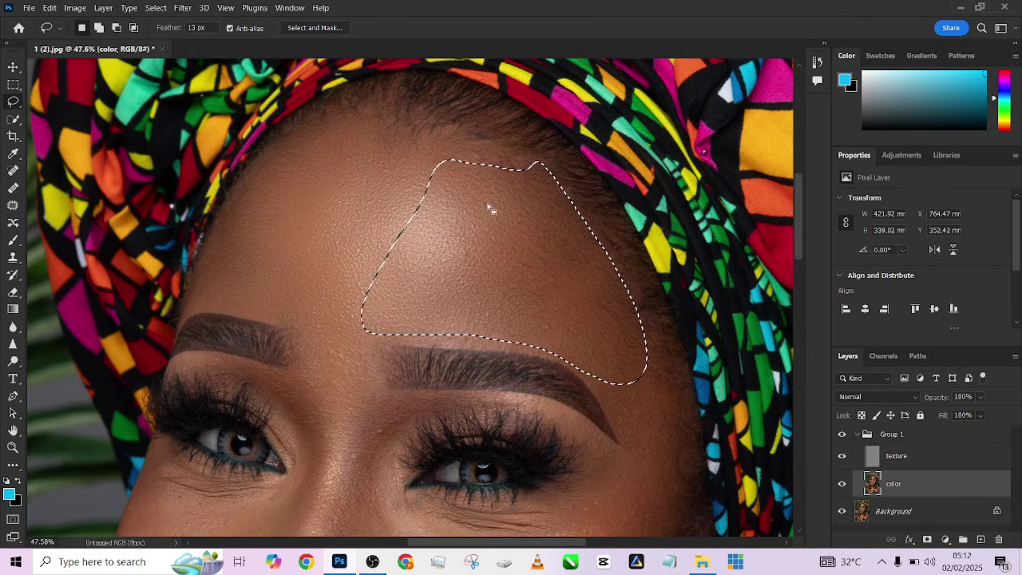
key("ctrl+d")
Step: Lasso the forehead's center down to between the eyebrows, reapply the Gaussian Blur and deselect
mouse_move(402, 115)
left_mouse_down()
mouse_move(506, 152)
mouse_move(536, 214)
mouse_move(484, 293)
left_mouse_up()
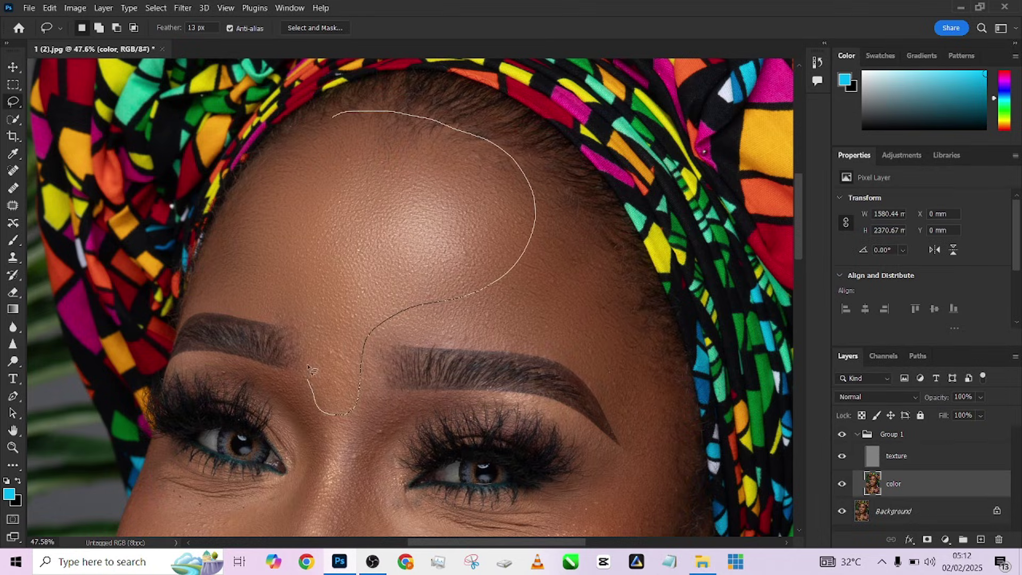
left_click_drag(311, 370, 331, 118)
right_click(325, 206)
left_click(377, 404)
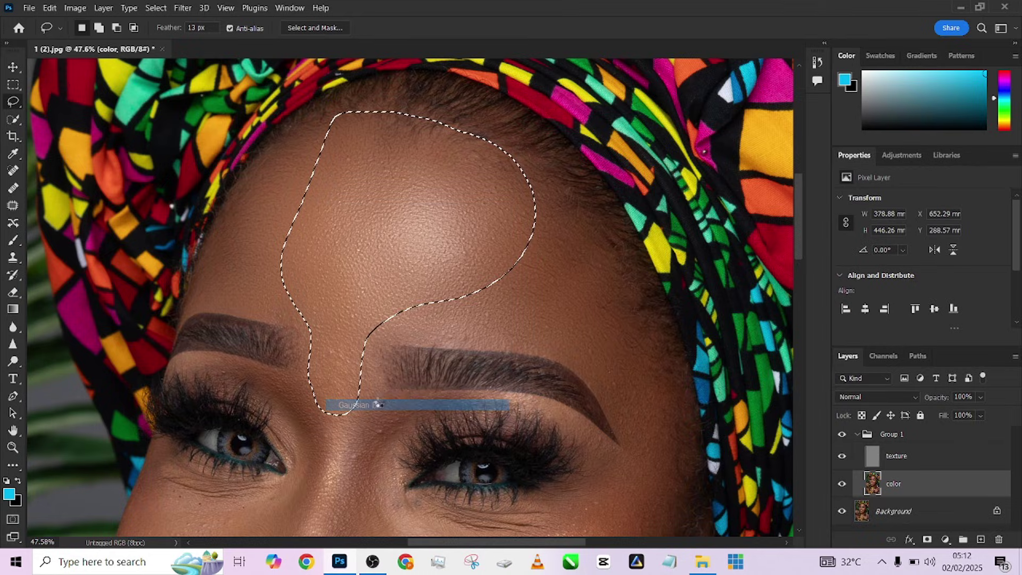
key("ctrl+d")
Step: Lasso the temple and outer eye area on the right side of the face and reapply the Gaussian Blur
left_click_drag(577, 296, 373, 90)
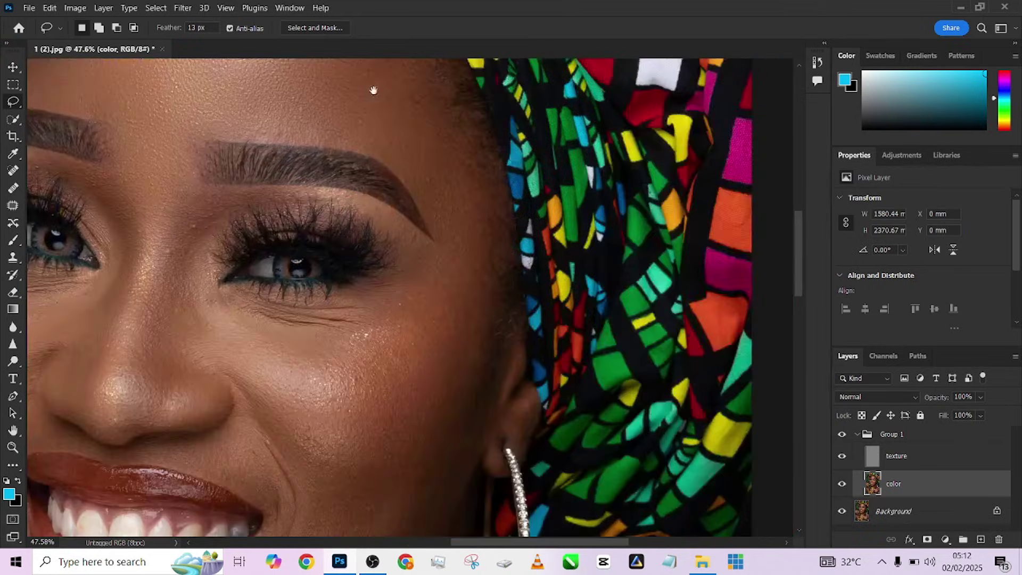
mouse_move(490, 182)
left_mouse_down()
mouse_move(503, 220)
mouse_move(489, 300)
mouse_move(422, 363)
mouse_move(377, 334)
left_mouse_up()
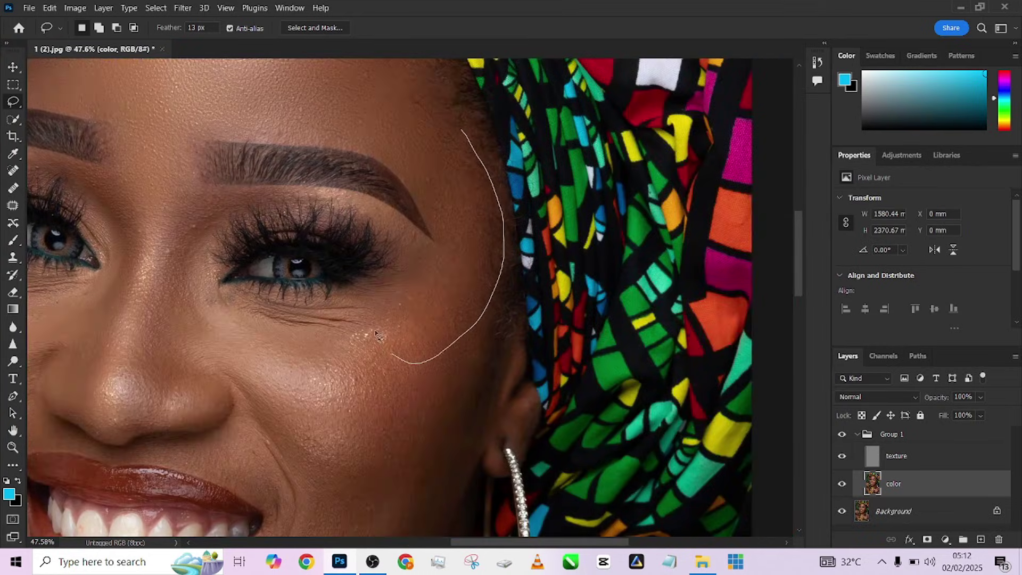
left_click_drag(418, 245, 460, 137)
right_click(455, 191)
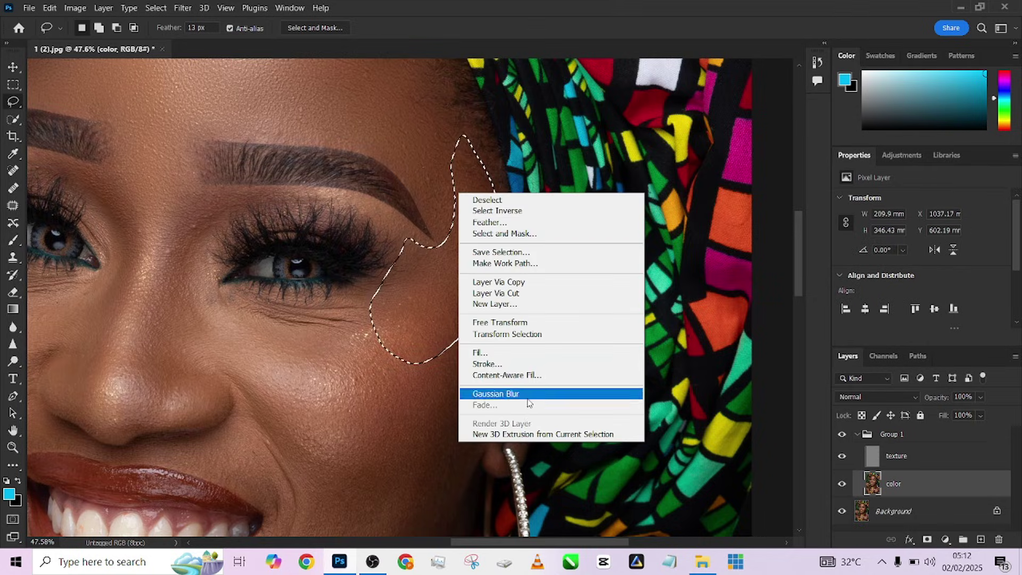
left_click(514, 395)
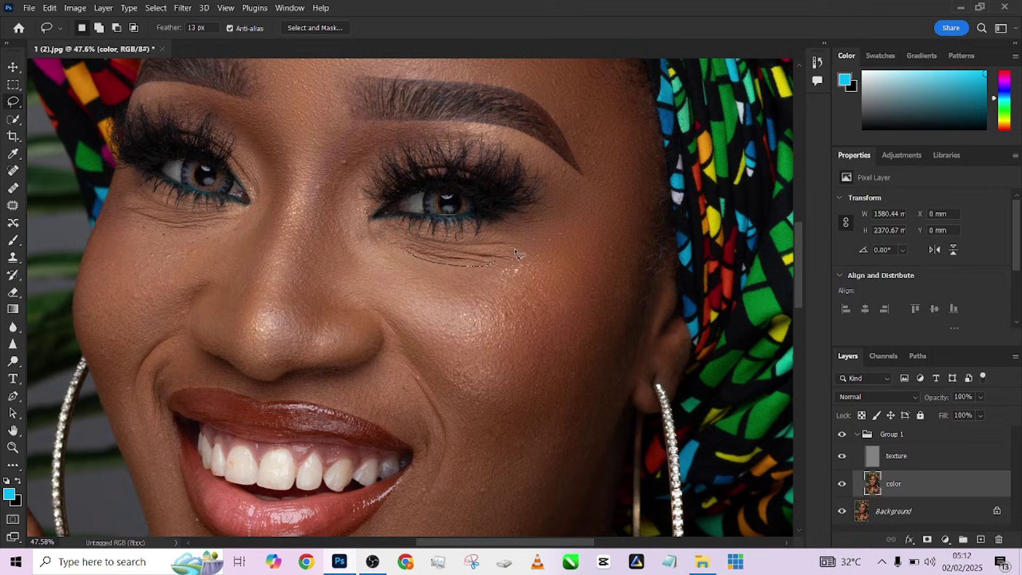
Step: Lasso the skin from beside the nose under the right-hand eye to the upper cheek and reapply the Gaussian Blur
mouse_move(515, 253)
left_mouse_down()
mouse_move(559, 332)
mouse_move(499, 345)
mouse_move(448, 325)
left_mouse_up()
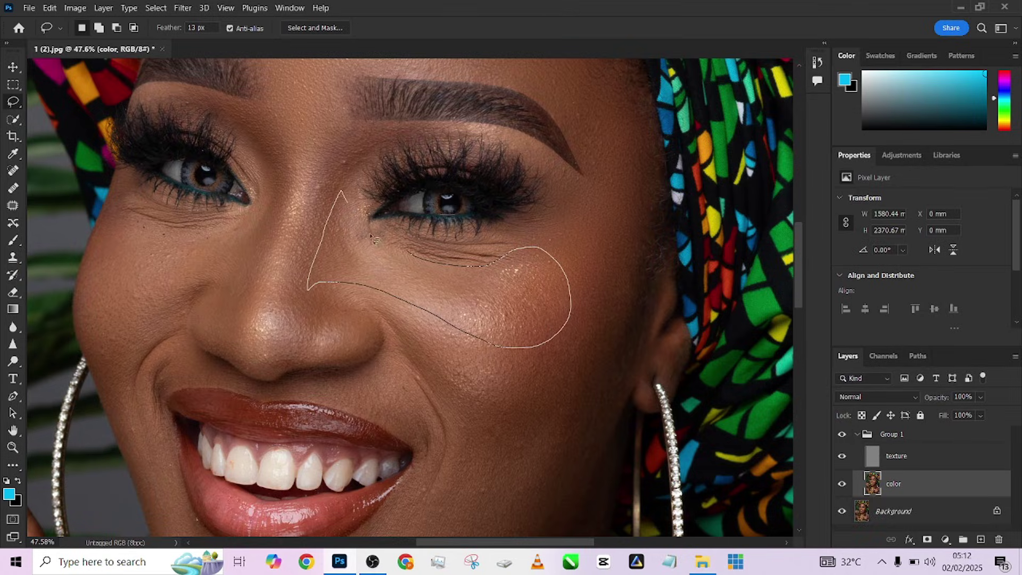
left_click_drag(373, 239, 407, 259)
right_click(435, 250)
left_click(489, 477)
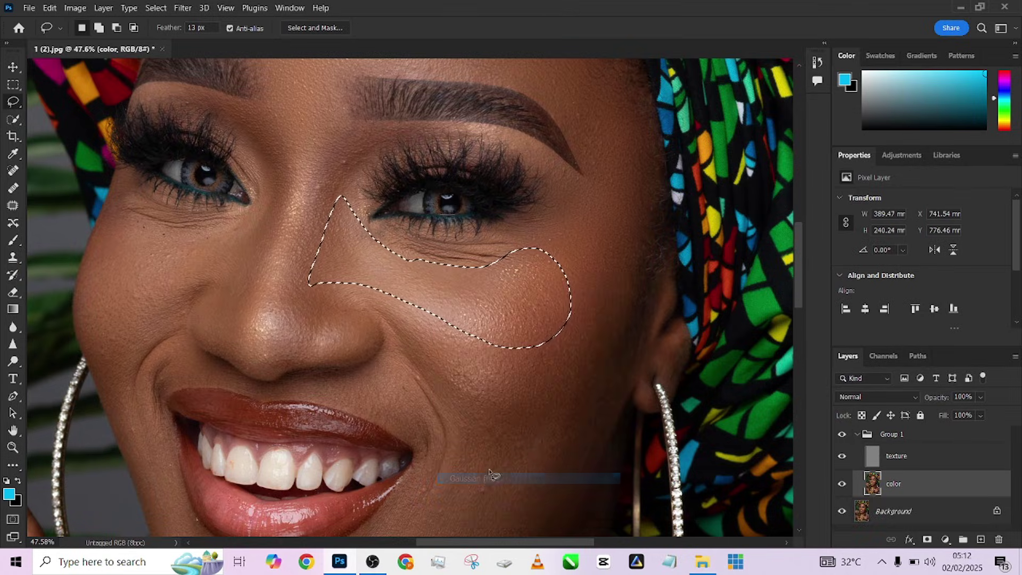
Step: Lasso the middle of the right-hand cheek below the highlight, reapply the last Gaussian Blur and deselect
key("ctrl+d")
mouse_move(465, 333)
left_mouse_down()
mouse_move(597, 318)
mouse_move(575, 376)
mouse_move(517, 399)
mouse_move(442, 380)
left_mouse_up()
left_click_drag(399, 320, 401, 320)
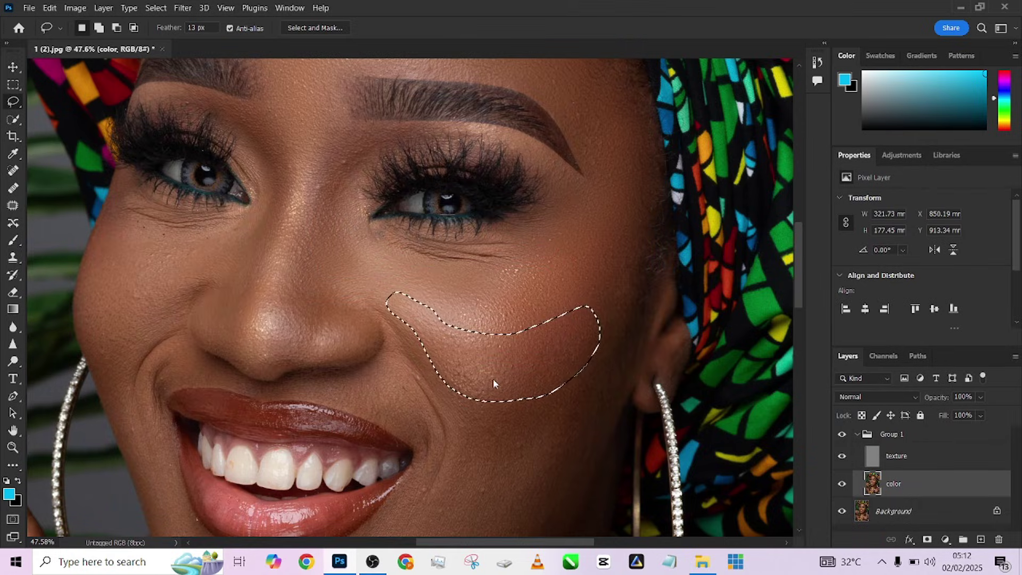
right_click(475, 329)
key("Escape")
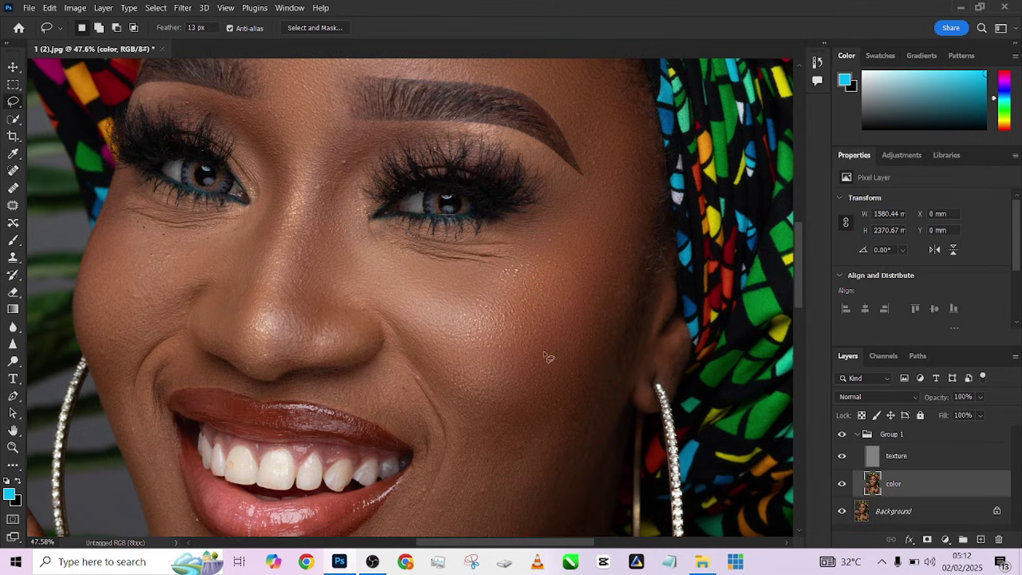
Step: Lasso the lower right-hand cheek from beside the ear down to the jaw, reapply the Gaussian Blur and deselect
left_click_drag(548, 355, 457, 197)
mouse_move(398, 233)
left_mouse_down()
mouse_move(470, 232)
mouse_move(553, 154)
left_mouse_up()
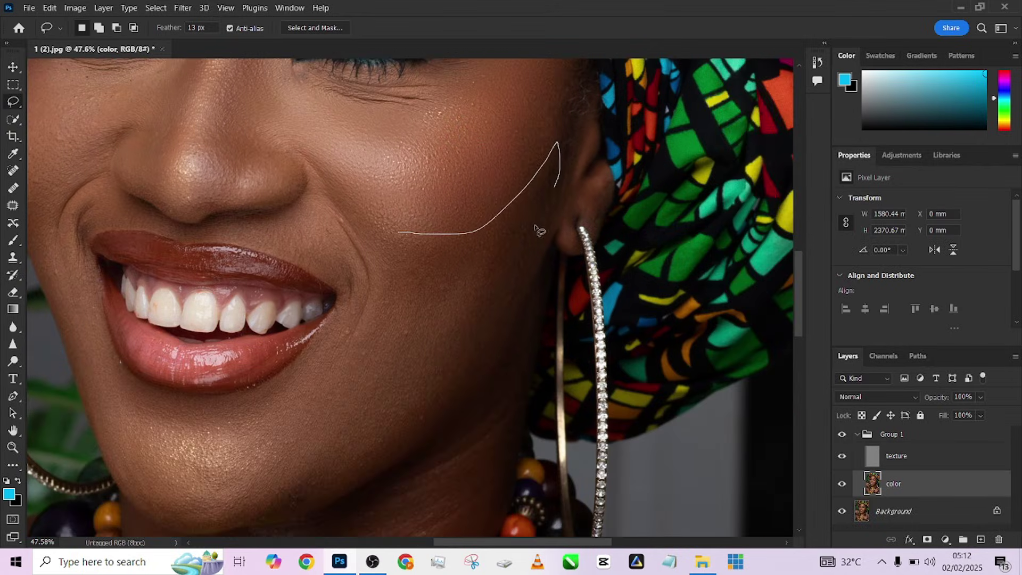
mouse_move(535, 226)
left_mouse_down()
mouse_move(439, 377)
mouse_move(330, 459)
mouse_move(325, 416)
mouse_move(364, 366)
mouse_move(387, 305)
mouse_move(394, 245)
left_mouse_up()
right_click(411, 305)
left_click(462, 252)
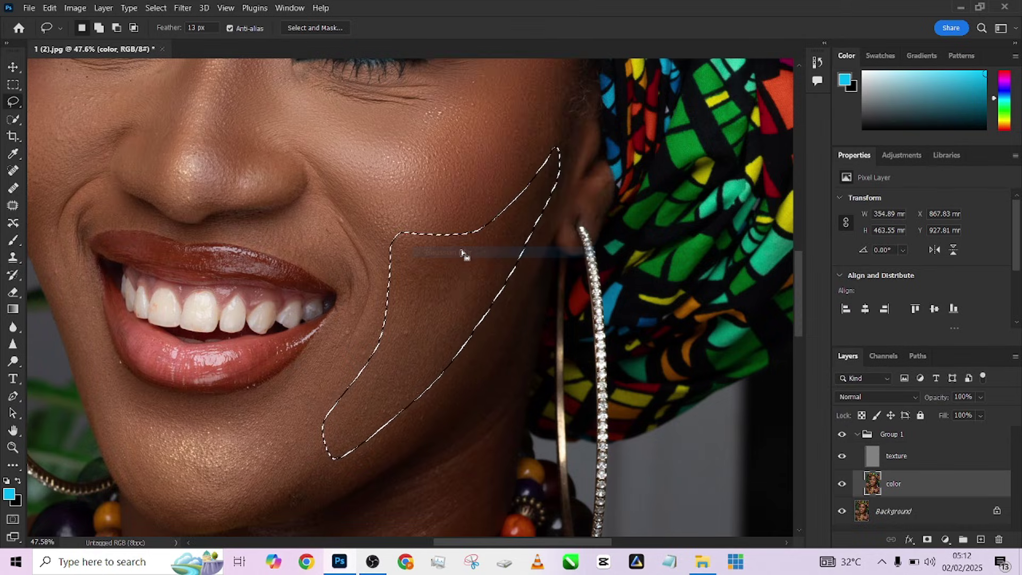
key("ctrl+d")
Step: Lasso the chin below the lower lip and the right-hand jawline, reapply the Gaussian Blur and deselect
left_click_drag(372, 310, 500, 190)
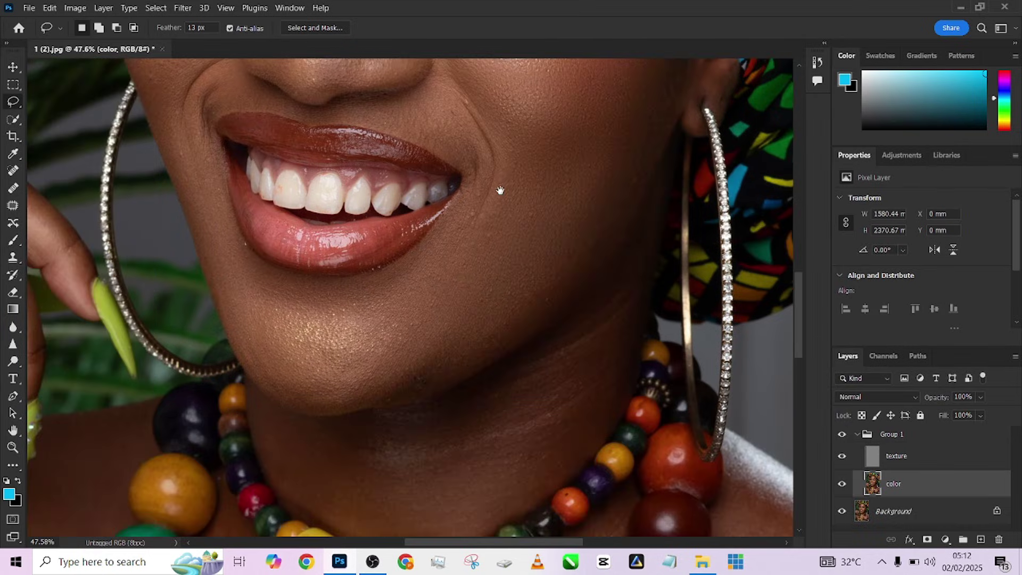
mouse_move(482, 291)
left_mouse_down()
mouse_move(591, 190)
mouse_move(602, 231)
mouse_move(480, 360)
mouse_move(445, 380)
mouse_move(316, 401)
mouse_move(289, 395)
mouse_move(262, 323)
left_mouse_up()
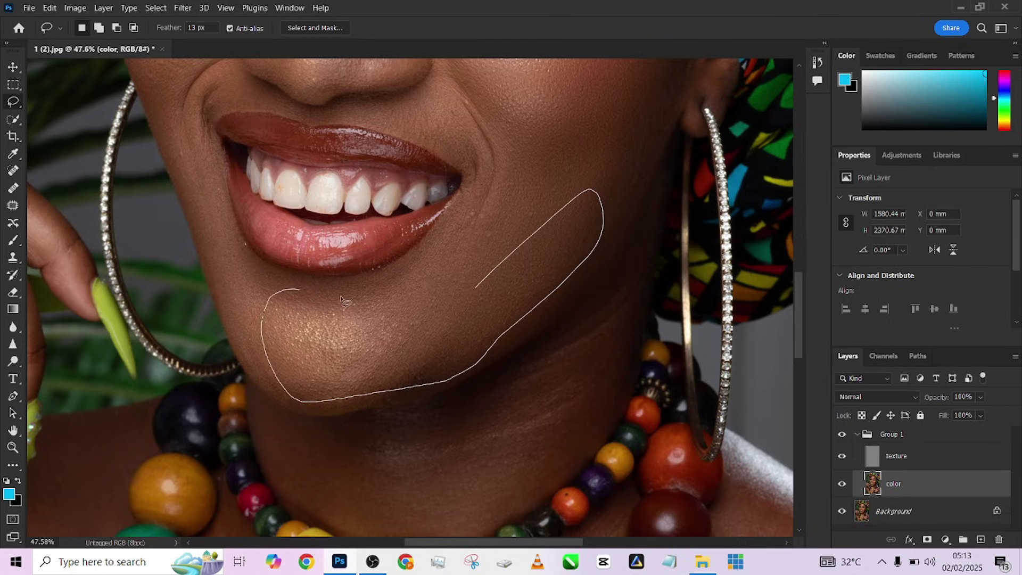
left_click_drag(341, 299, 475, 286)
right_click(445, 269)
left_click(506, 469)
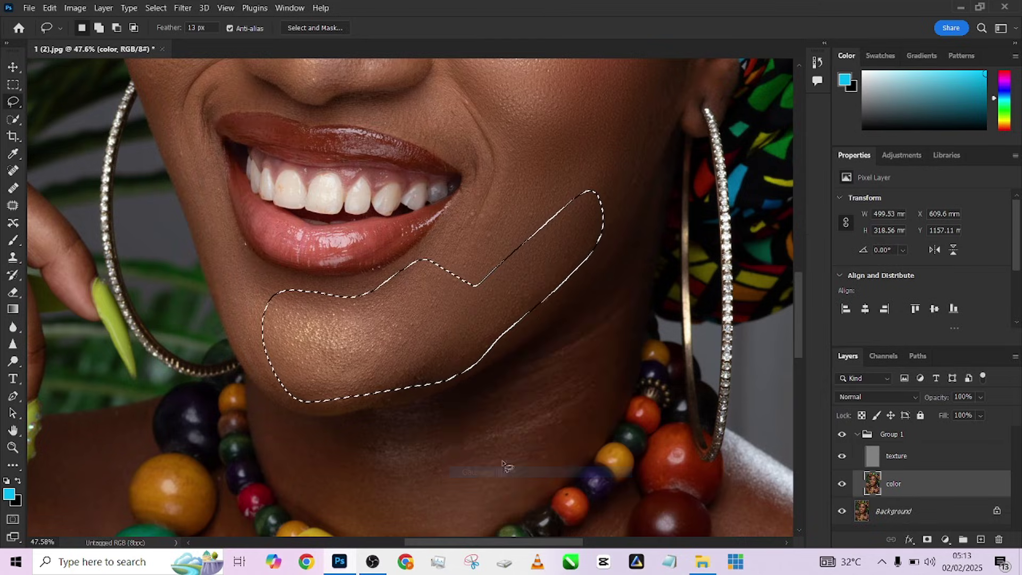
left_click(526, 183)
Step: Lasso the left-hand cheek below the eye wrinkles, reapply the Gaussian Blur and deselect
left_click_drag(382, 157, 544, 335)
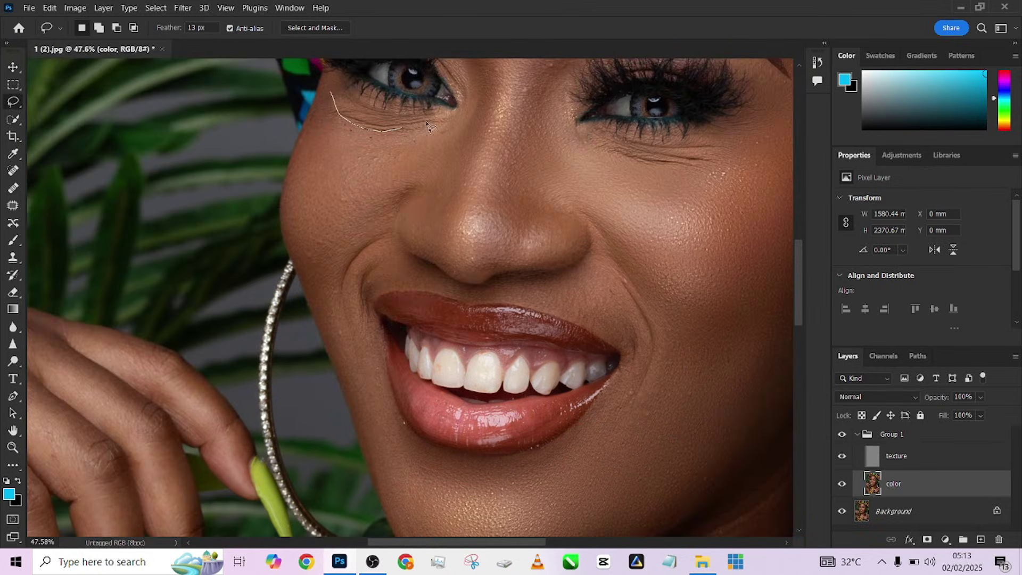
left_click_drag(320, 273, 330, 100)
right_click(347, 173)
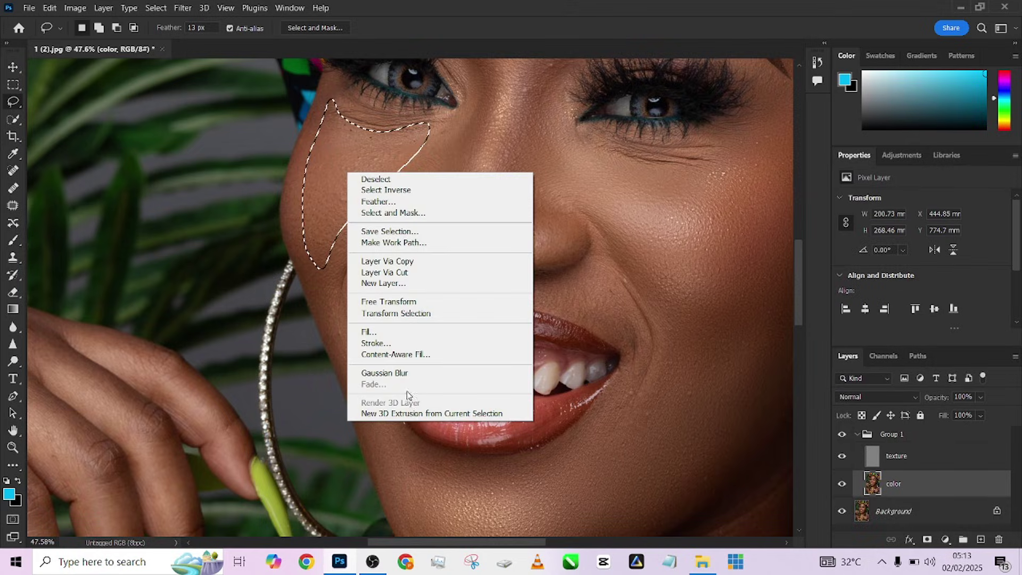
key("Escape")
left_click(470, 208)
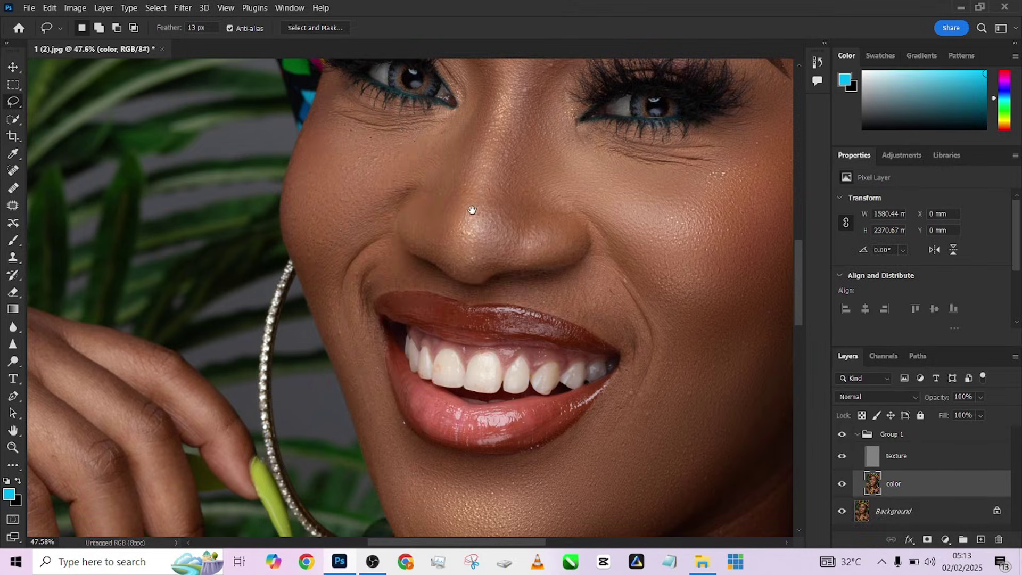
Step: Lasso the right-hand side of the nose bridge from the brow to above the nostril, reapply the Gaussian Blur and deselect
left_click_drag(470, 207, 377, 359)
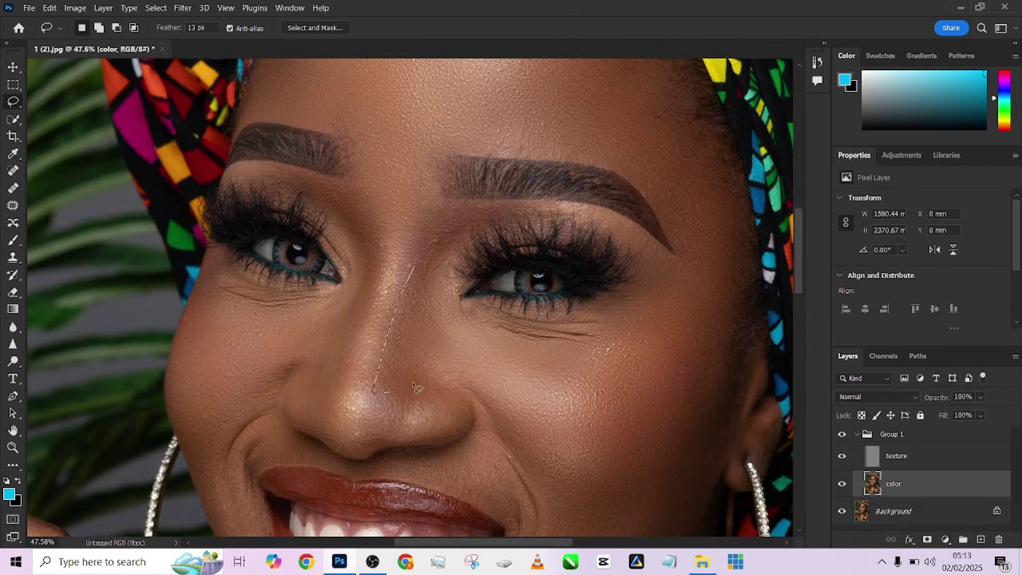
left_click_drag(409, 261, 417, 242)
right_click(401, 270)
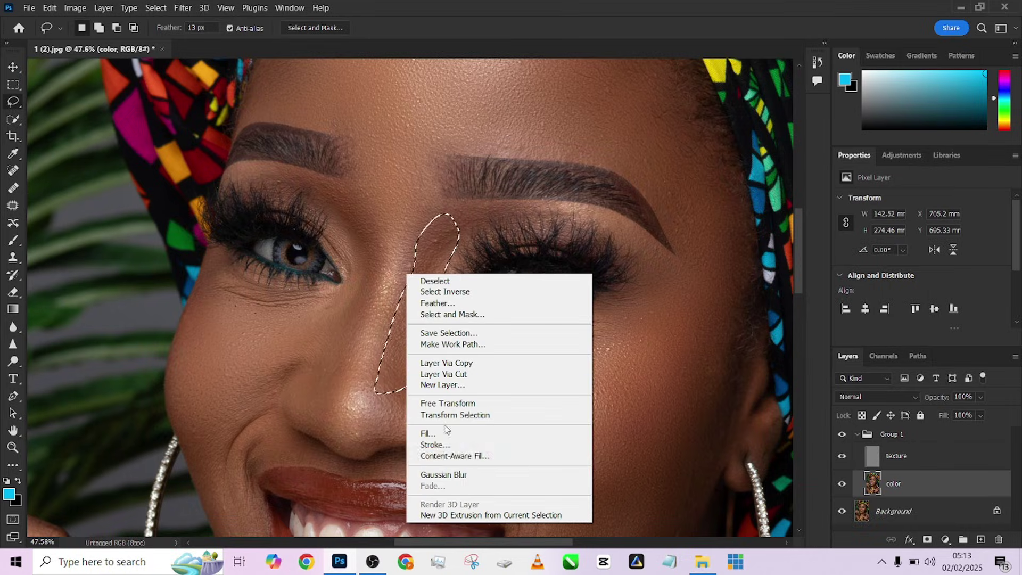
left_click(482, 472)
key("ctrl+d")
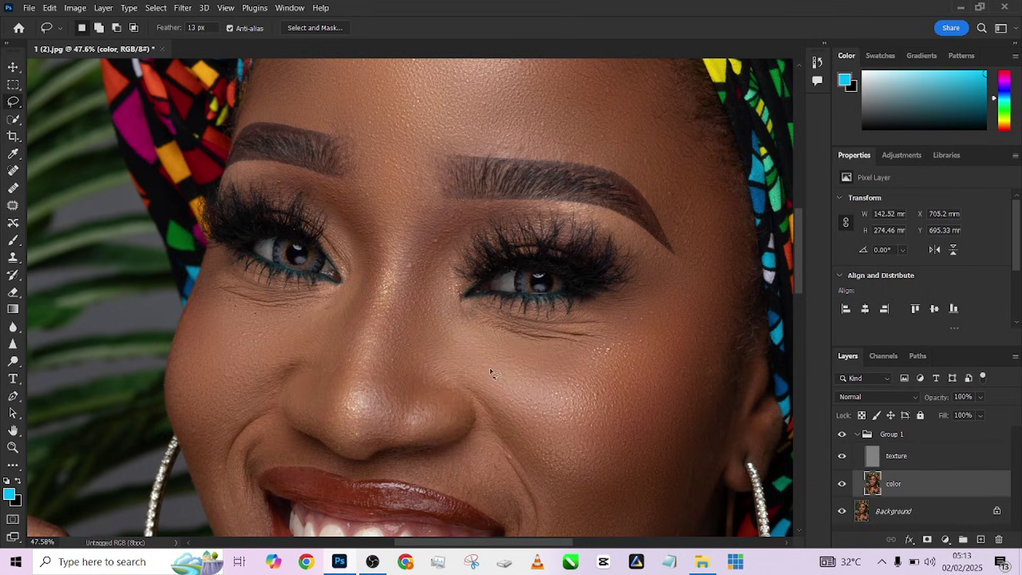
Step: Lasso the narrow strip of skin between the left-hand mouth corner and the jaw edge, reapply the Gaussian Blur and deselect
mouse_move(413, 342)
left_mouse_down()
mouse_move(472, 297)
mouse_move(492, 182)
left_mouse_up()
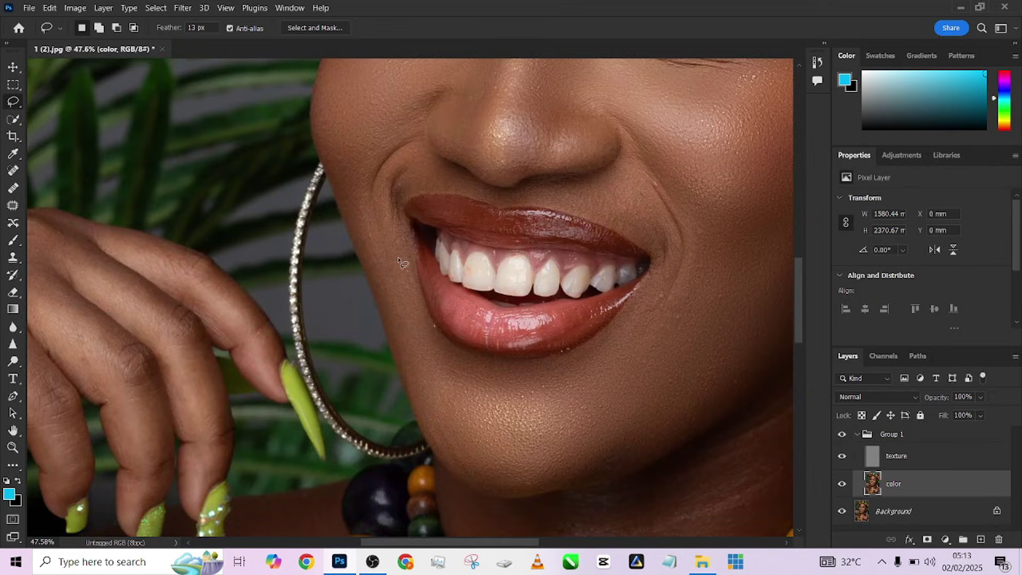
mouse_move(410, 278)
left_mouse_down()
mouse_move(445, 410)
mouse_move(394, 335)
left_mouse_up()
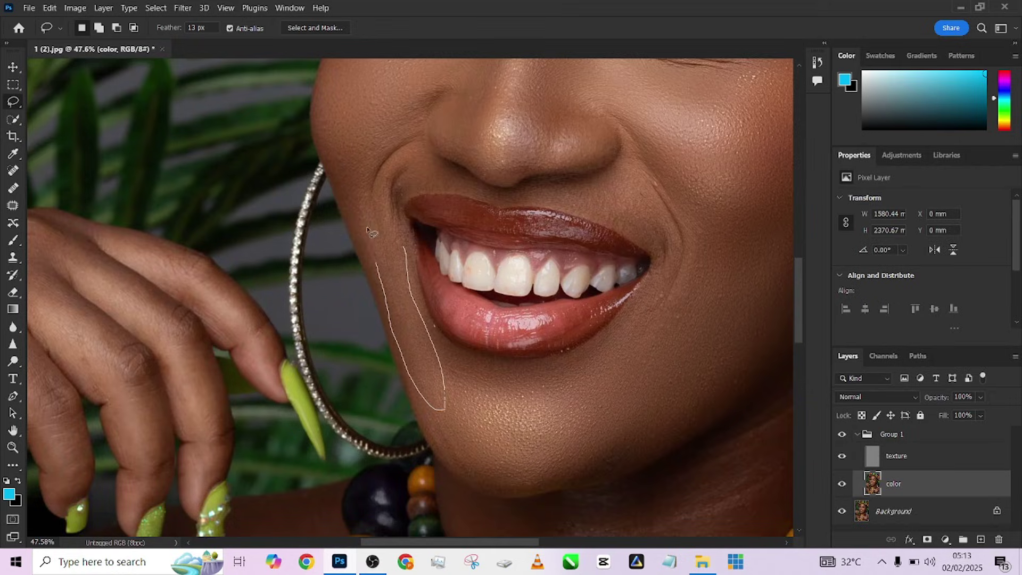
mouse_move(371, 233)
left_mouse_down()
mouse_move(375, 207)
mouse_move(410, 260)
left_mouse_up()
right_click(410, 261)
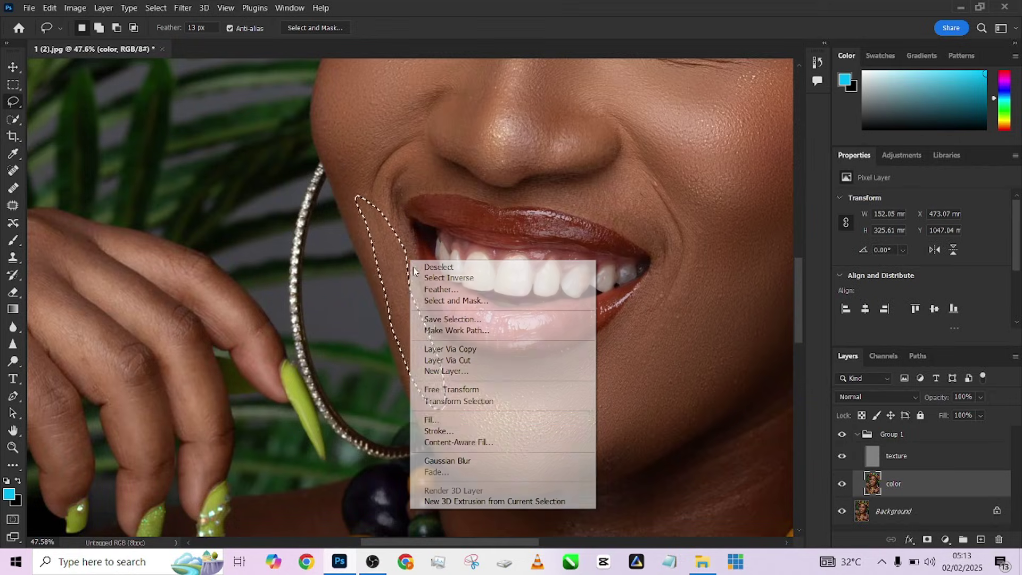
left_click(475, 461)
key("ctrl+d")
Step: Lasso the outer right-hand cheek from the temple down beside the ear and reapply the Gaussian Blur
scroll(597, 303, "down", 3)
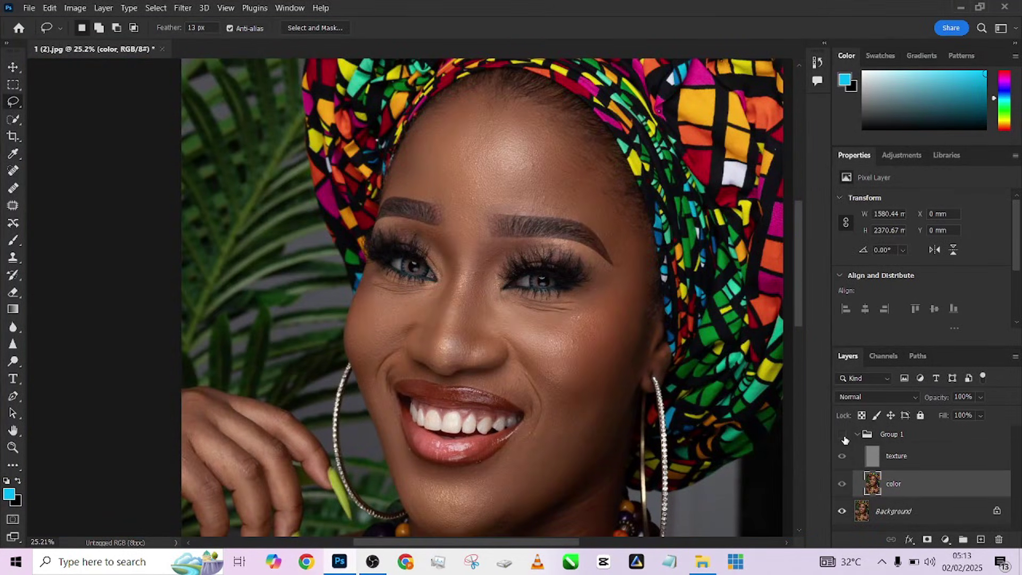
scroll(615, 321, "up", 2)
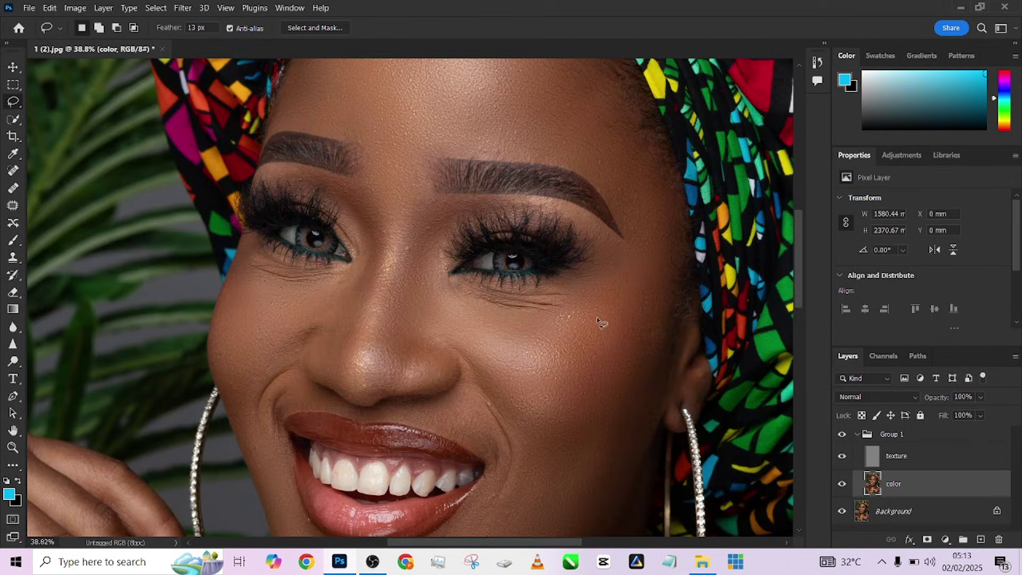
mouse_move(581, 346)
left_mouse_down()
mouse_move(468, 241)
mouse_move(585, 154)
mouse_move(553, 273)
mouse_move(497, 310)
left_mouse_up()
right_click(456, 230)
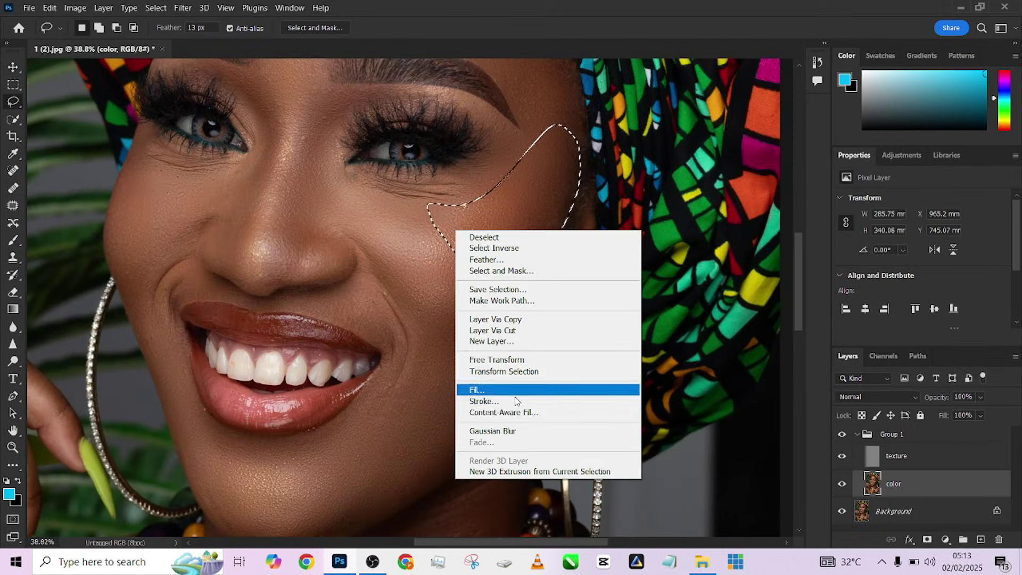
left_click(511, 431)
Step: Lasso the skin above the right half of the upper lip, reapply the Gaussian Blur and deselect
mouse_move(364, 290)
left_mouse_down()
mouse_move(388, 350)
mouse_move(349, 325)
mouse_move(290, 314)
mouse_move(302, 294)
mouse_move(359, 297)
left_mouse_up()
right_click(353, 299)
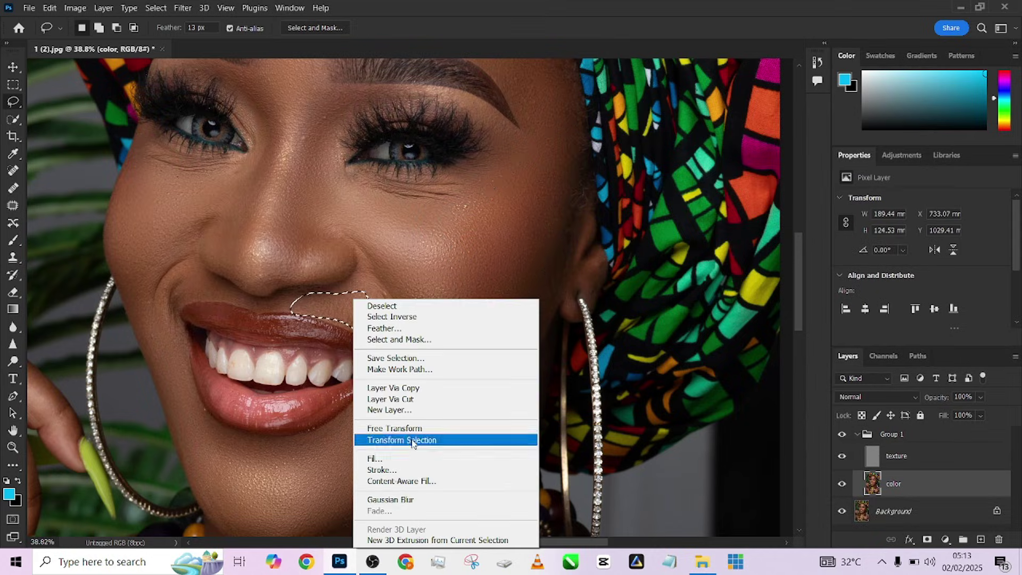
left_click(405, 500)
key("ctrl+d")
Step: Lasso the right side of the forehead around the eyebrow's outer end to the temple, reapply the Gaussian Blur and deselect
left_click_drag(493, 217, 472, 430)
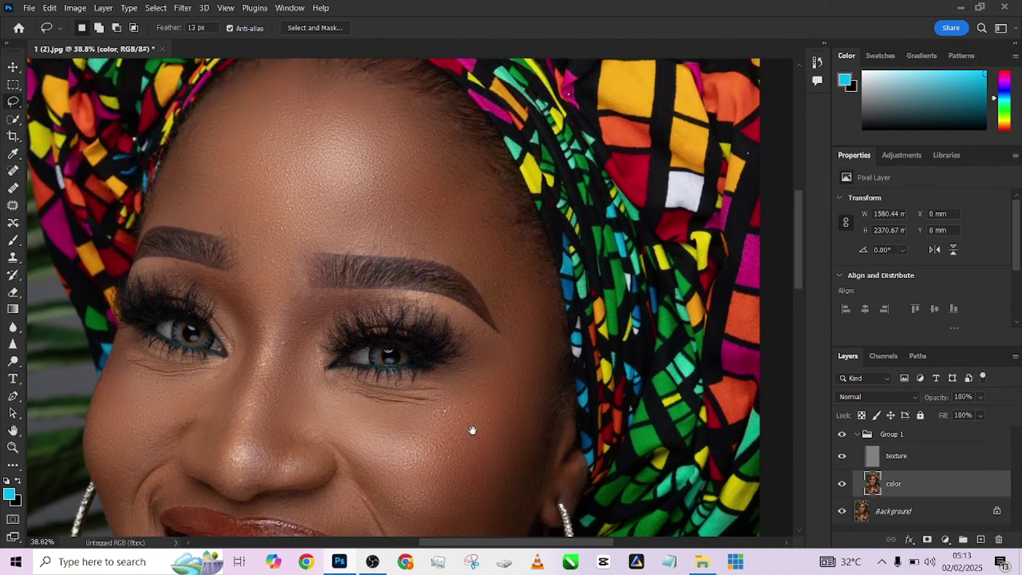
mouse_move(472, 182)
left_mouse_down()
mouse_move(535, 311)
mouse_move(485, 288)
left_mouse_up()
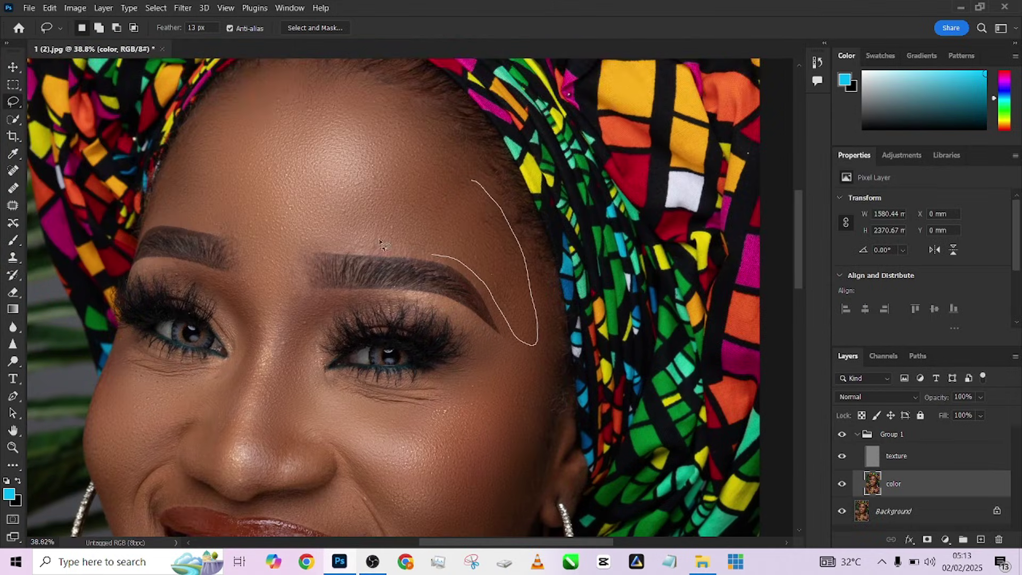
mouse_move(381, 243)
left_mouse_down()
mouse_move(400, 113)
mouse_move(471, 181)
left_mouse_up()
right_click(463, 181)
left_click(535, 382)
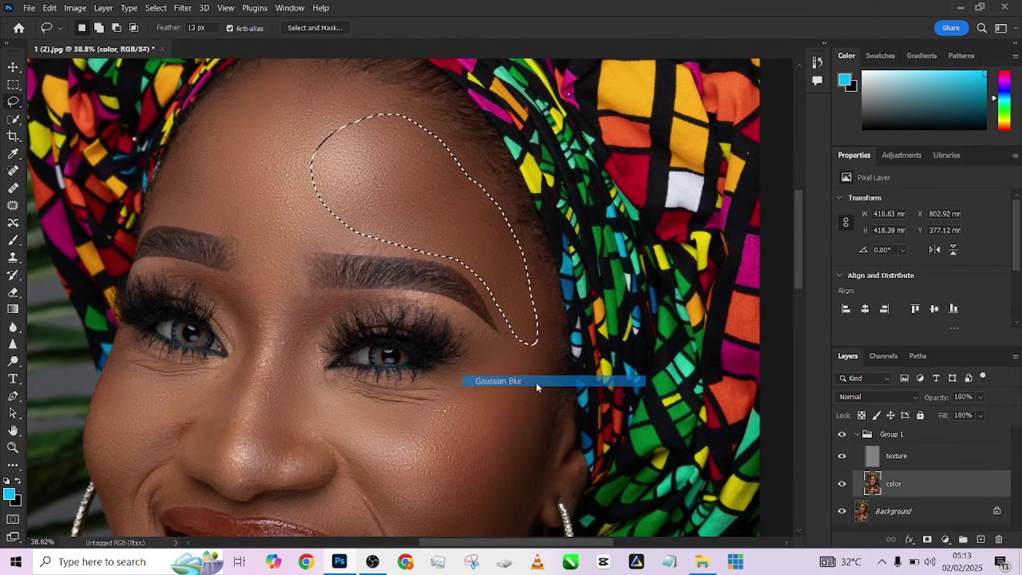
key("ctrl+d")
Step: Lasso the neck between the chin and the bead necklace, subtracting the edge that overlaps the yellow beads
left_click_drag(384, 240, 435, 390)
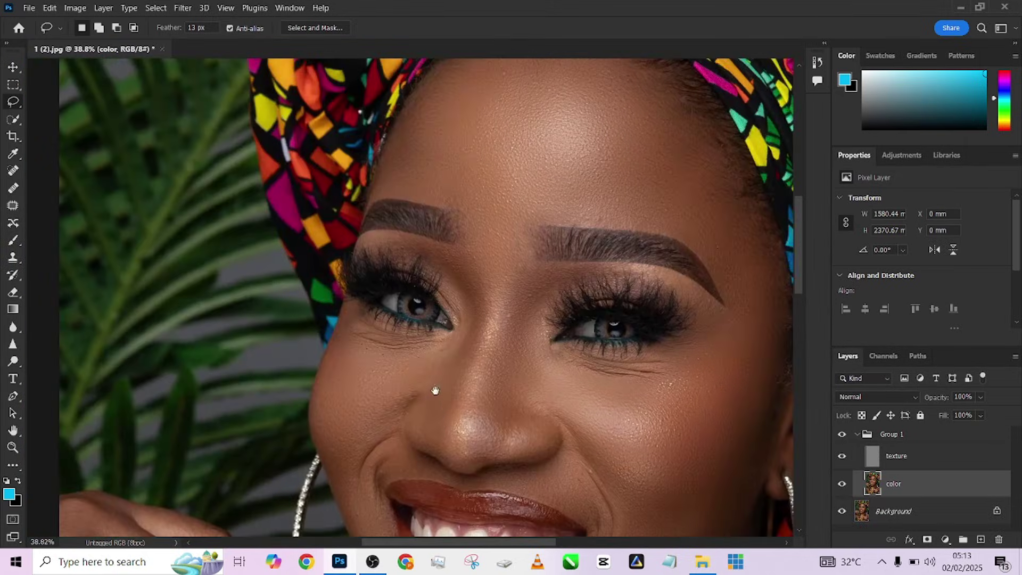
mouse_move(611, 481)
left_mouse_down()
mouse_move(477, 232)
mouse_move(495, 151)
left_mouse_up()
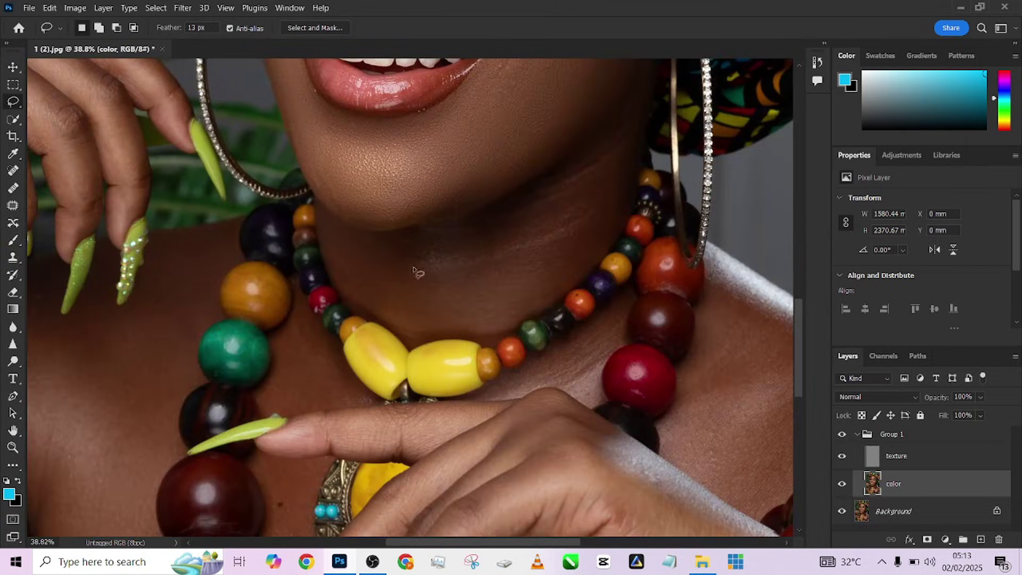
mouse_move(411, 236)
left_mouse_down()
mouse_move(487, 217)
mouse_move(593, 147)
left_mouse_up()
mouse_move(621, 197)
left_mouse_down()
mouse_move(581, 266)
mouse_move(532, 310)
left_mouse_up()
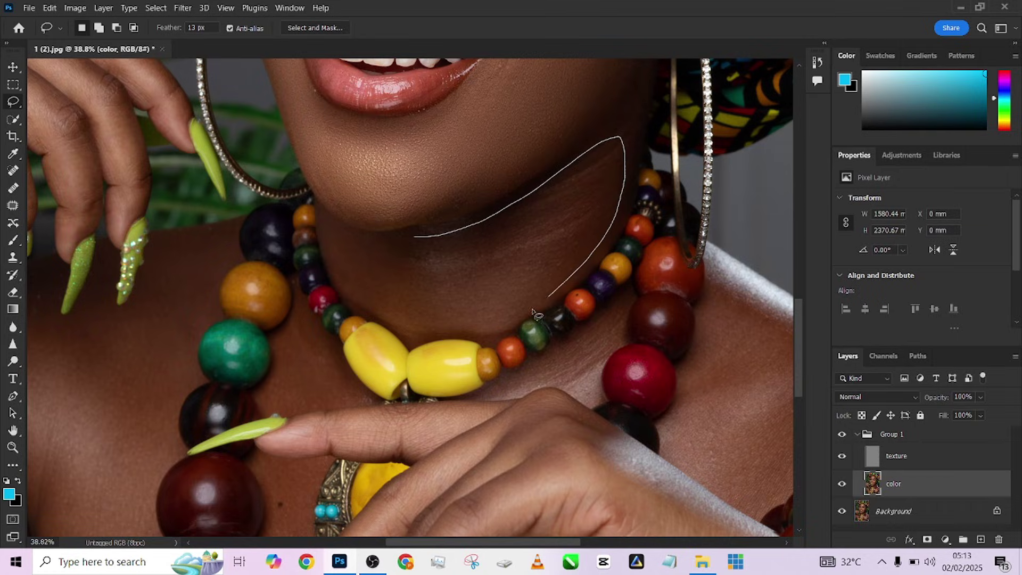
mouse_move(444, 343)
left_mouse_down()
mouse_move(359, 303)
mouse_move(343, 258)
left_mouse_up()
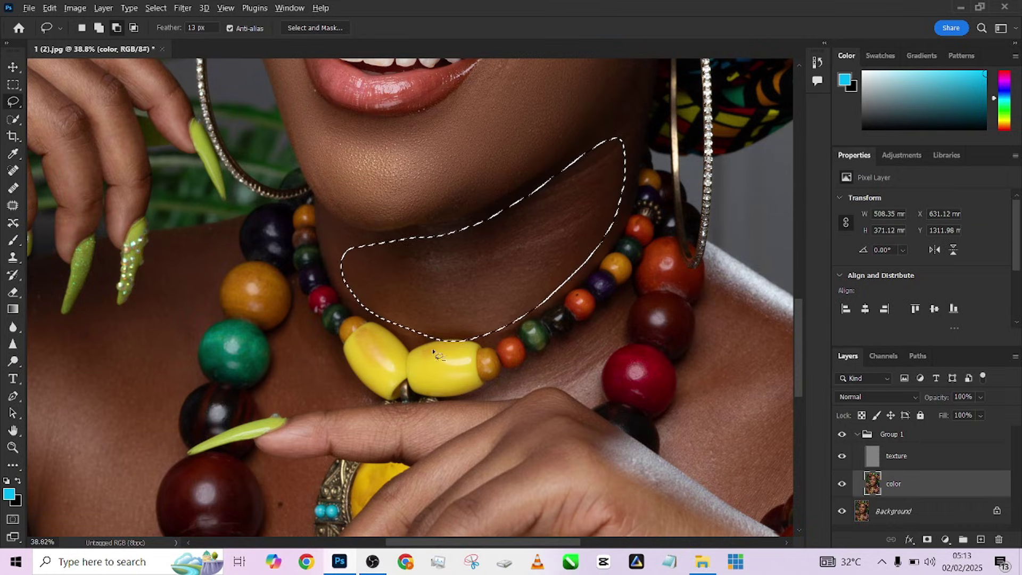
mouse_move(434, 345)
left_mouse_down()
mouse_move(459, 338)
mouse_move(500, 360)
mouse_move(481, 341)
mouse_move(503, 372)
left_mouse_up()
Step: Apply the last Gaussian Blur twice to the neck selection and deselect
right_click(503, 372)
key("Escape")
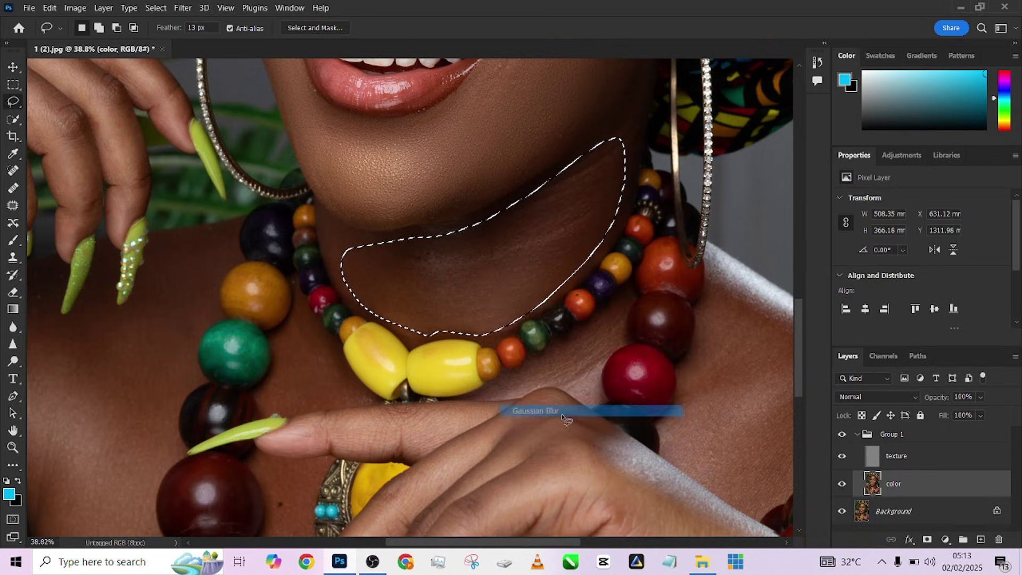
right_click(481, 266)
left_click(554, 463)
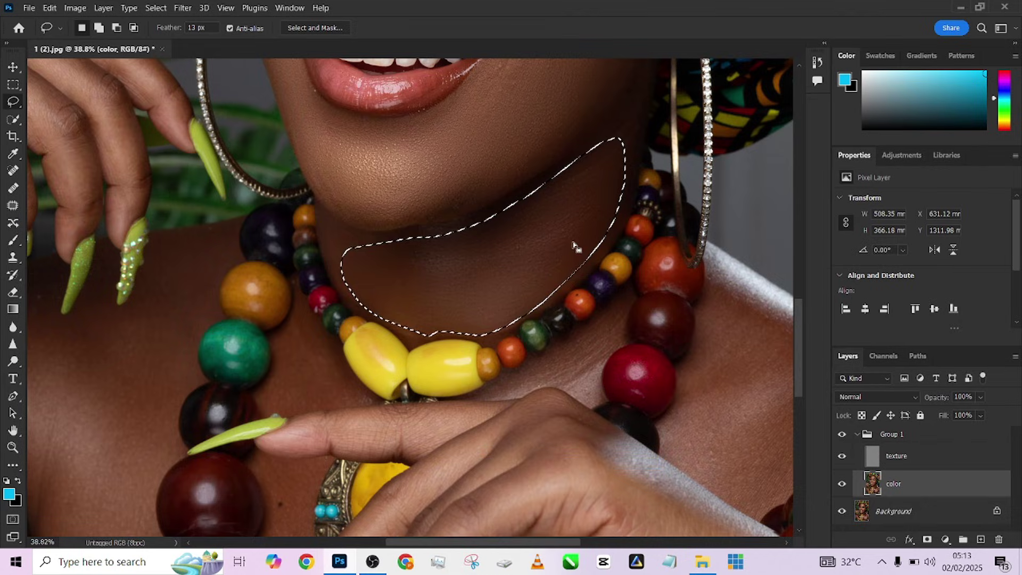
key("ctrl+d")
Step: Lasso the upper part of the right-hand shoulder beside the large beads, reapply the Gaussian Blur and deselect
scroll(494, 253, "down", 3)
scroll(500, 250, "up", 2)
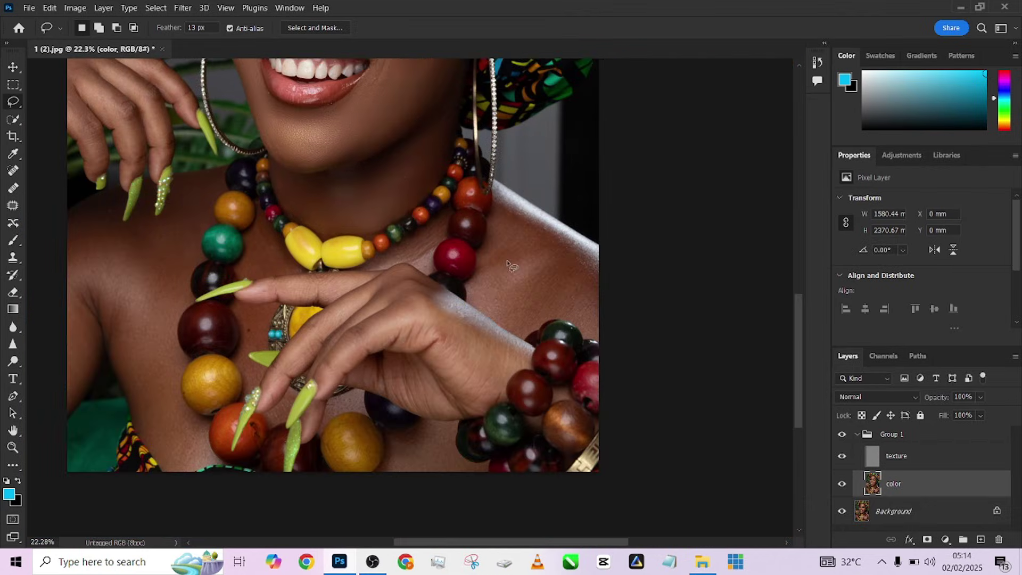
mouse_move(527, 201)
left_mouse_down()
mouse_move(630, 291)
mouse_move(549, 271)
mouse_move(511, 312)
mouse_move(484, 284)
mouse_move(491, 193)
left_mouse_up()
right_click(527, 238)
left_click(581, 442)
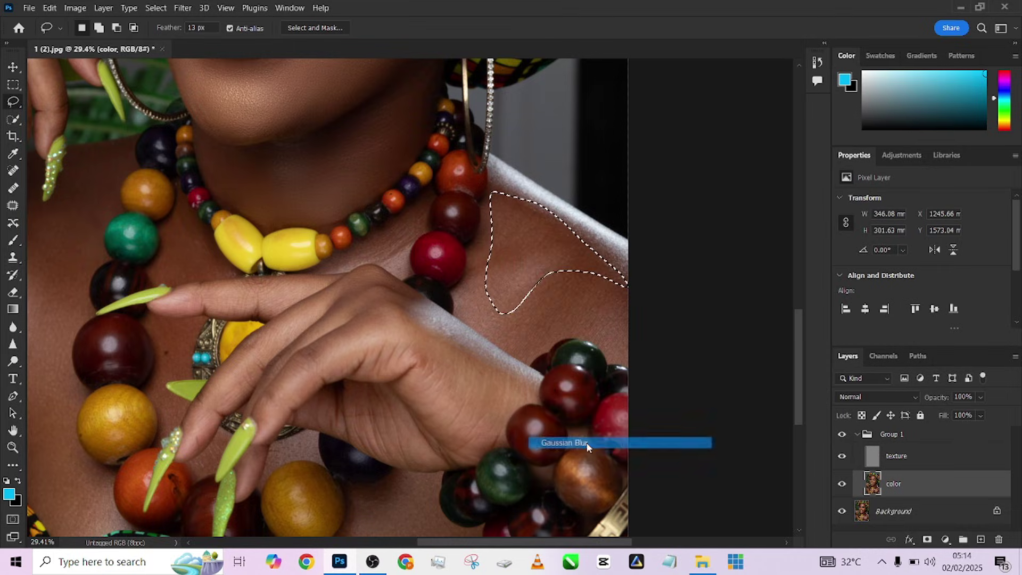
key("ctrl+d")
Step: Lasso the lower right-hand shoulder above the bead bracelet and apply the Gaussian Blur twice, restoring the selection in between
mouse_move(480, 287)
left_mouse_down()
mouse_move(641, 290)
mouse_move(629, 334)
mouse_move(543, 334)
mouse_move(532, 348)
mouse_move(491, 332)
mouse_move(481, 290)
left_mouse_up()
right_click(511, 294)
left_click(596, 488)
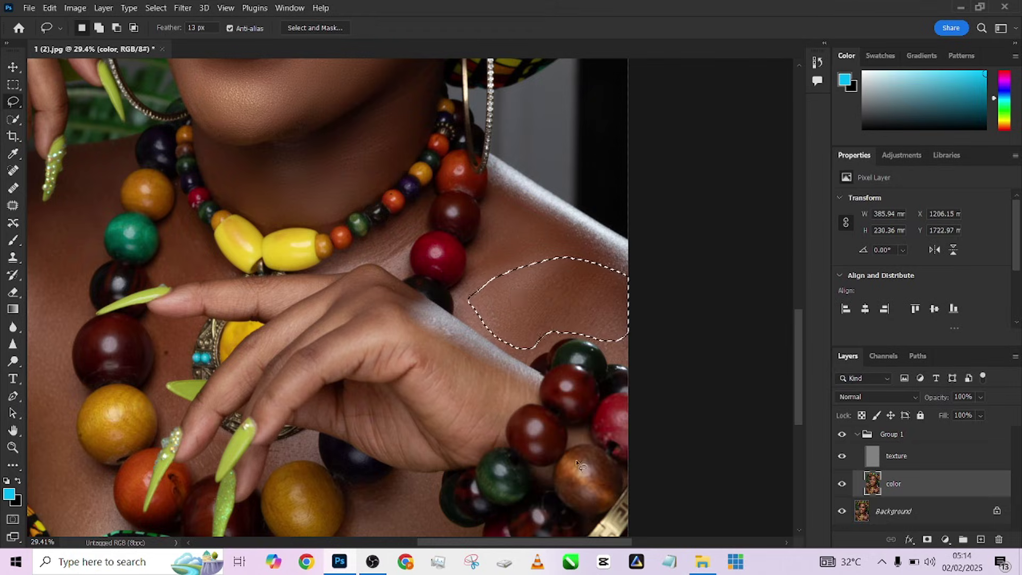
key("ctrl+d")
key("ctrl+shift+d")
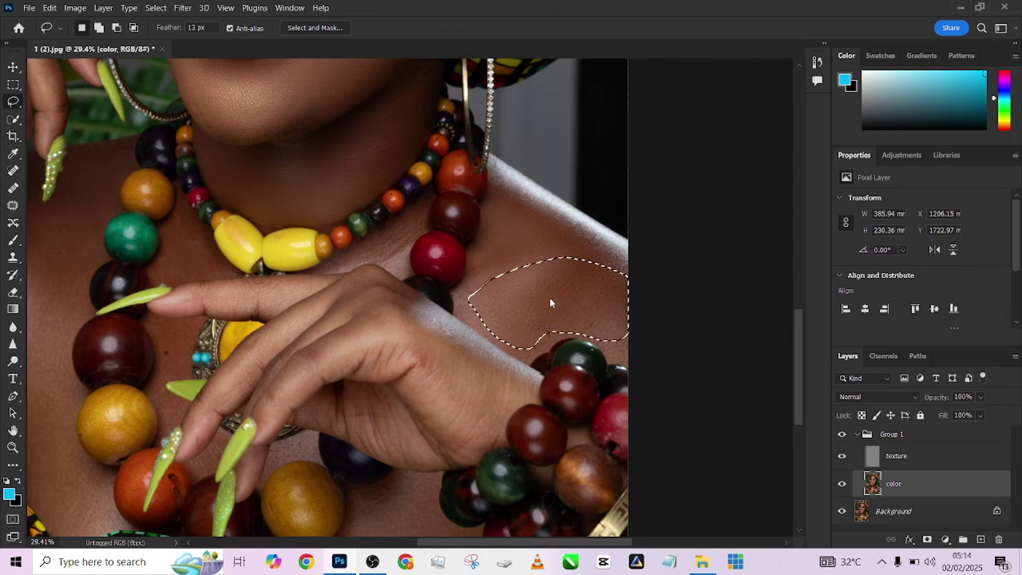
right_click(549, 297)
left_click(594, 500)
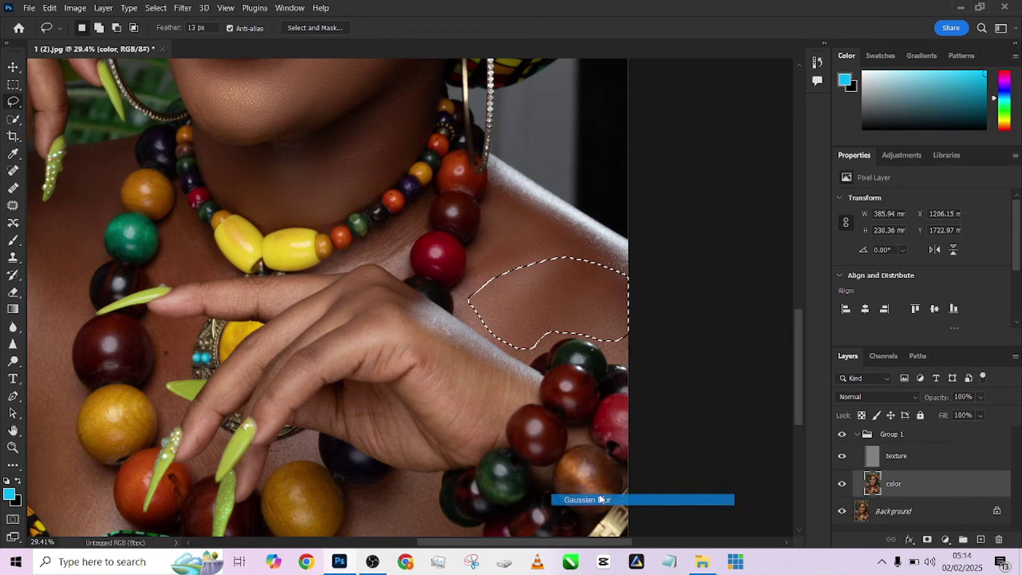
Step: Lasso the left-hand shoulder, upper arm and chest beside the large beads and reapply the Gaussian Blur
mouse_move(511, 179)
left_mouse_down()
mouse_move(616, 308)
mouse_move(501, 251)
mouse_move(191, 341)
mouse_move(308, 476)
mouse_move(282, 333)
mouse_move(330, 179)
mouse_move(302, 165)
mouse_move(260, 218)
mouse_move(248, 205)
mouse_move(229, 224)
mouse_move(211, 217)
mouse_move(206, 198)
mouse_move(165, 195)
mouse_move(134, 258)
mouse_move(107, 426)
mouse_move(153, 428)
mouse_move(171, 364)
mouse_move(167, 302)
mouse_move(214, 351)
left_mouse_up()
right_click(214, 351)
left_click(254, 304)
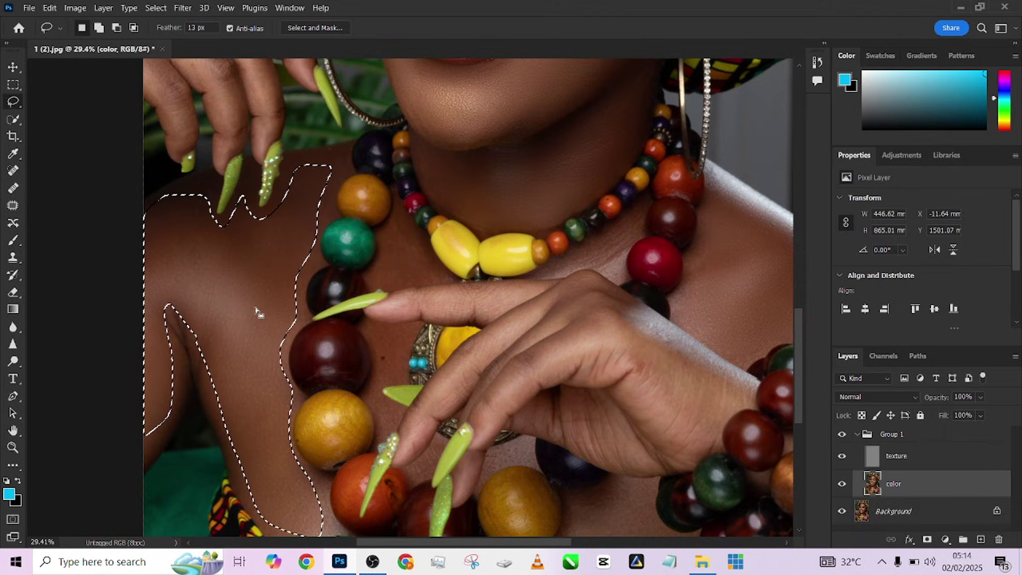
Step: Apply the last Gaussian Blur once more to the left-hand shoulder selection and deselect it
right_click(254, 307)
left_click(296, 259)
key("ctrl+d")
scroll(320, 276, "down", 3)
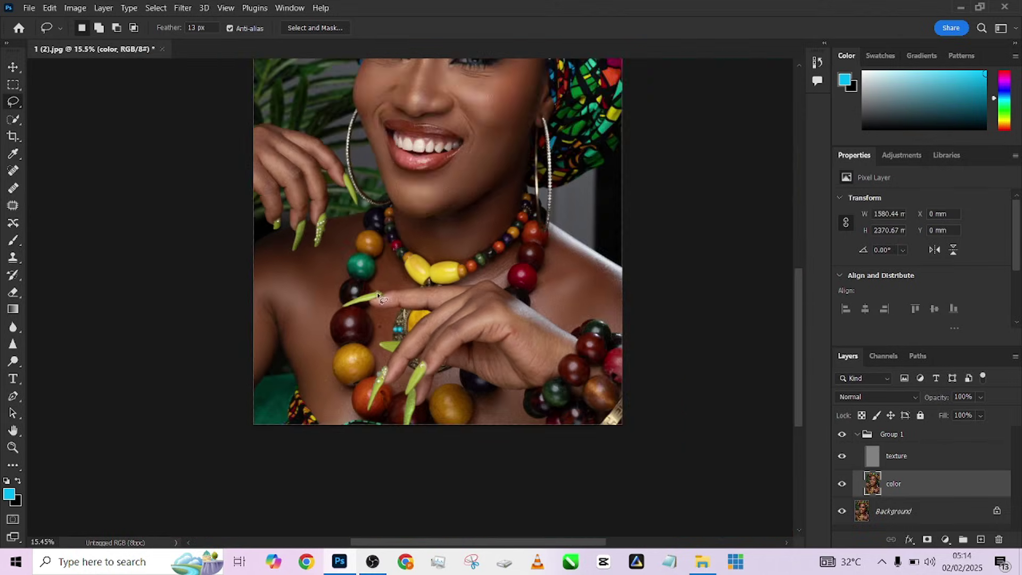
Step: Inspect the skin of the lower hand and wrist beside the bead bracelet and the overall portrait for remaining unevenness
scroll(386, 318, "up", 3)
scroll(386, 318, "up", 2)
mouse_move(360, 308)
left_mouse_down()
mouse_move(409, 305)
mouse_move(401, 356)
mouse_move(367, 404)
left_mouse_up()
scroll(368, 405, "down", 3)
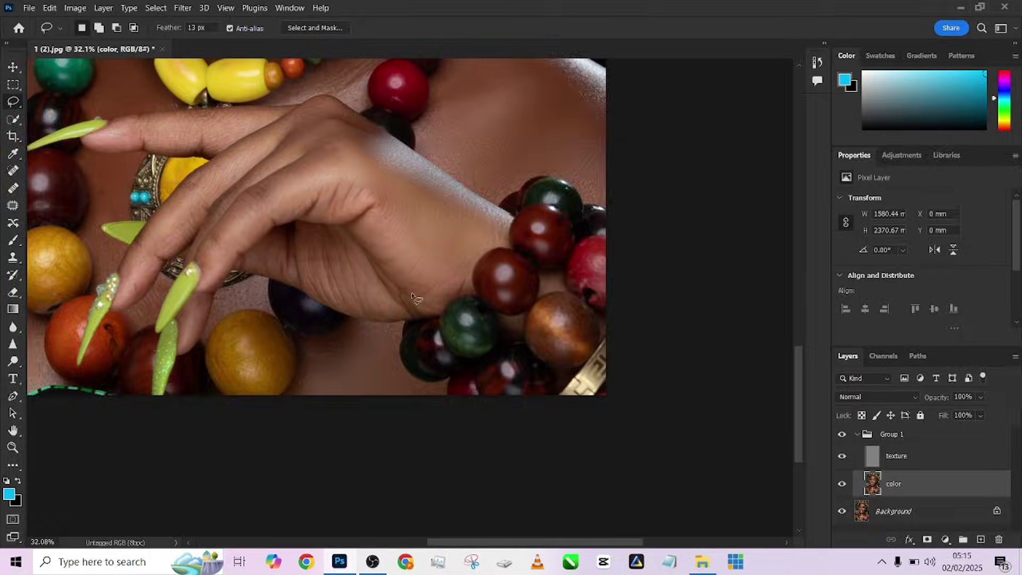
scroll(332, 272, "down", 3)
left_click_drag(333, 271, 471, 367)
scroll(360, 206, "up", 2)
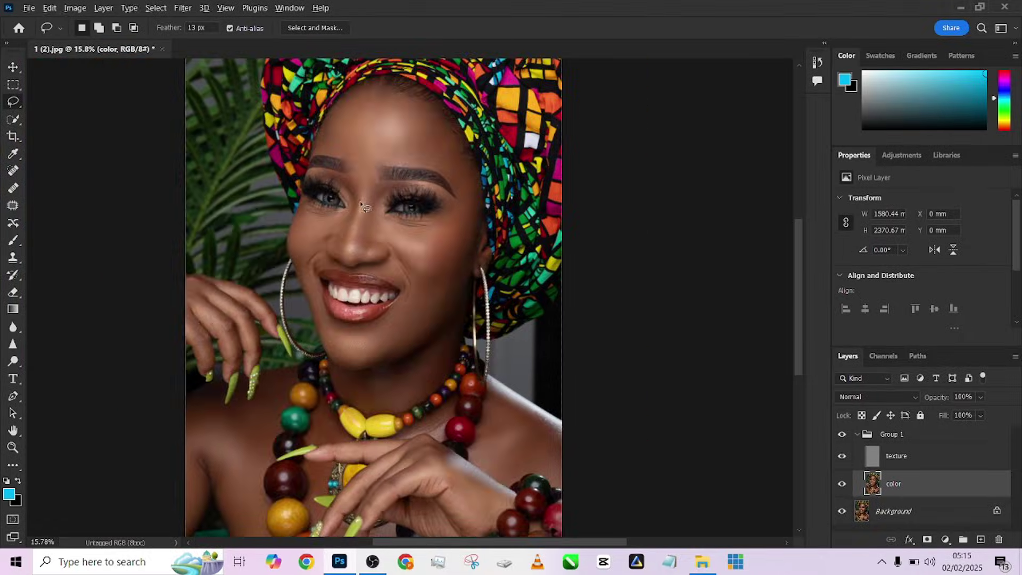
Step: Lasso the lower forehead between the eyebrows down to the nose bridge and reapply the Gaussian Blur
scroll(360, 206, "up", 2)
left_click_drag(359, 206, 279, 396)
left_click_drag(334, 206, 310, 340)
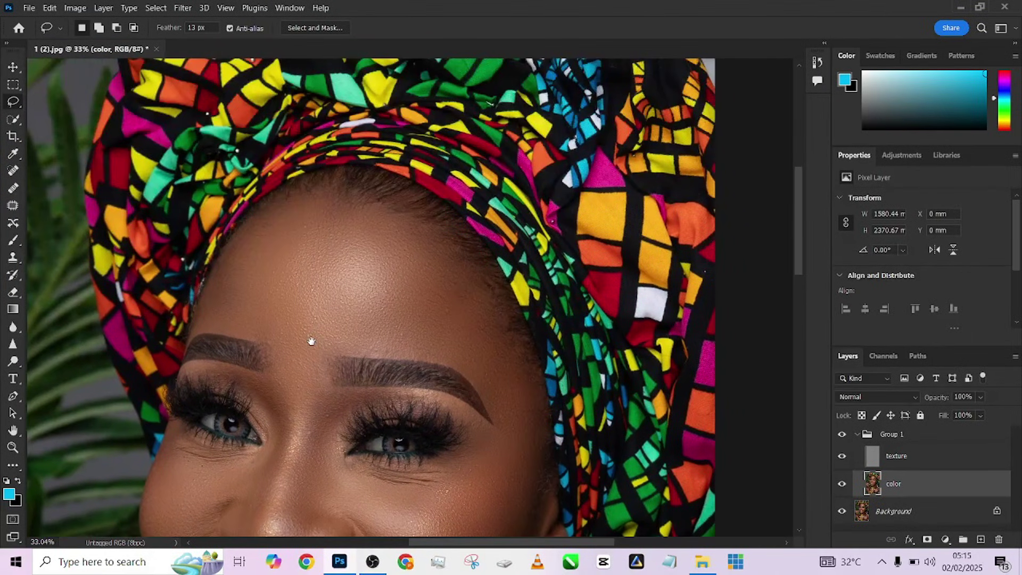
scroll(301, 252, "down", 3)
mouse_move(317, 252)
left_mouse_down()
mouse_move(309, 320)
mouse_move(248, 296)
mouse_move(264, 283)
mouse_move(277, 219)
left_mouse_up()
right_click(278, 219)
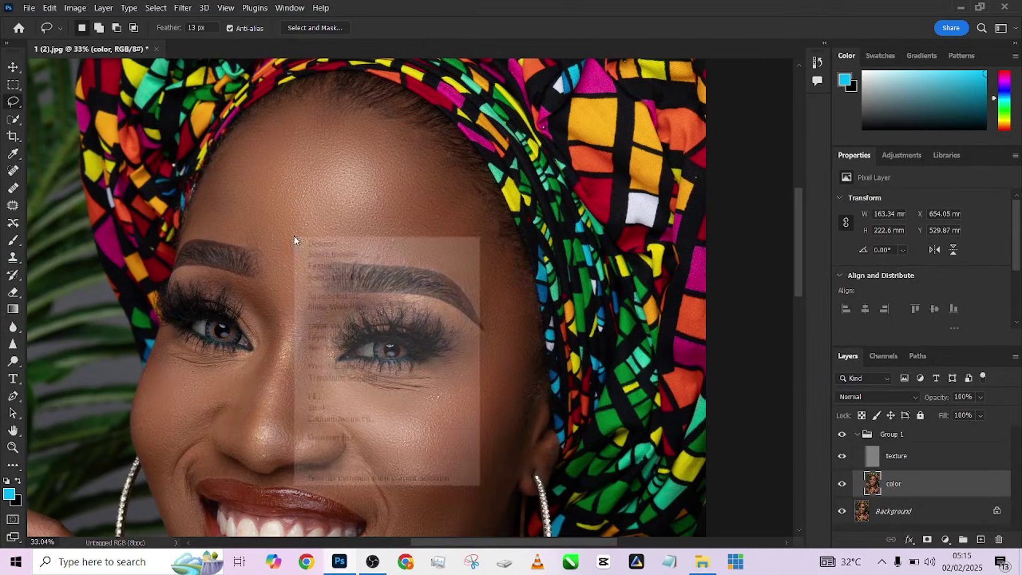
left_click(362, 438)
Step: Lasso the chin and jaw below the right-hand mouth corner, reapply the Gaussian Blur and deselect
scroll(388, 417, "down", 10)
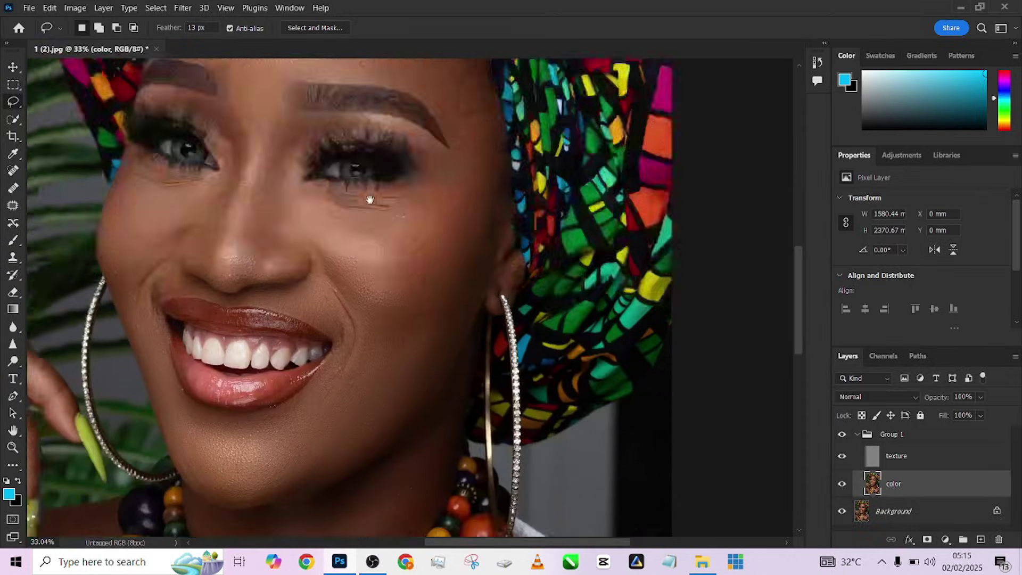
mouse_move(285, 323)
left_mouse_down()
mouse_move(340, 303)
mouse_move(378, 337)
mouse_move(286, 407)
mouse_move(263, 365)
left_mouse_up()
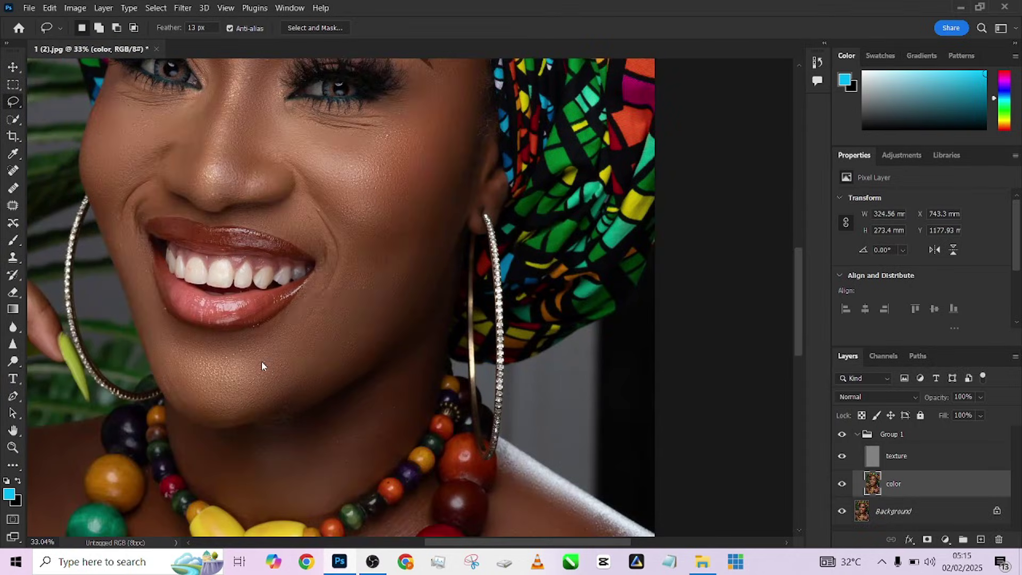
right_click(263, 365)
left_click(344, 313)
key("ctrl+d")
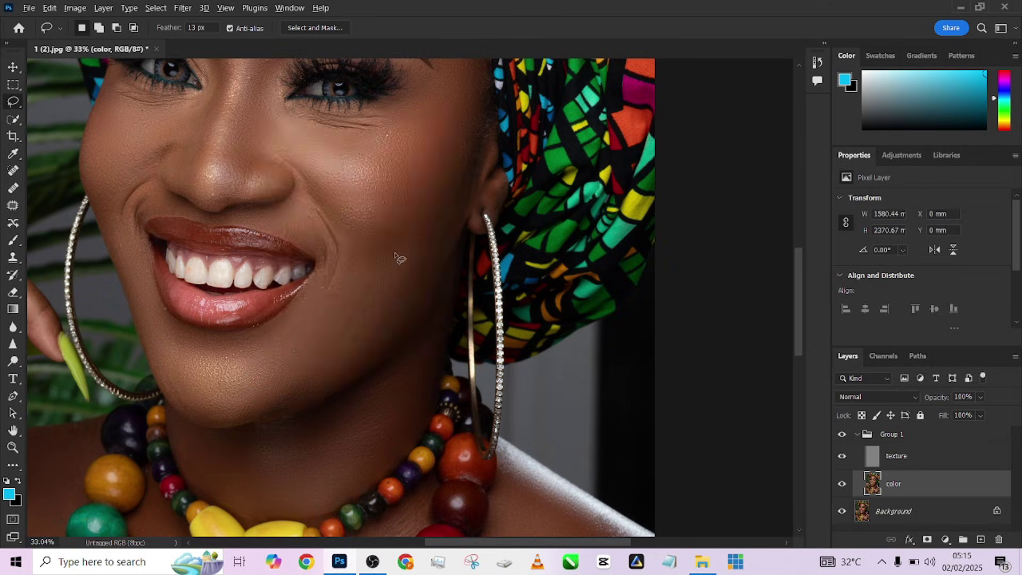
Step: Make the texture layer active and clean small blemishes on the forehead with the Clone Stamp at a 15 px brush size
scroll(397, 260, "down", 5)
left_click_drag(371, 311, 400, 464)
scroll(367, 256, "up", 5)
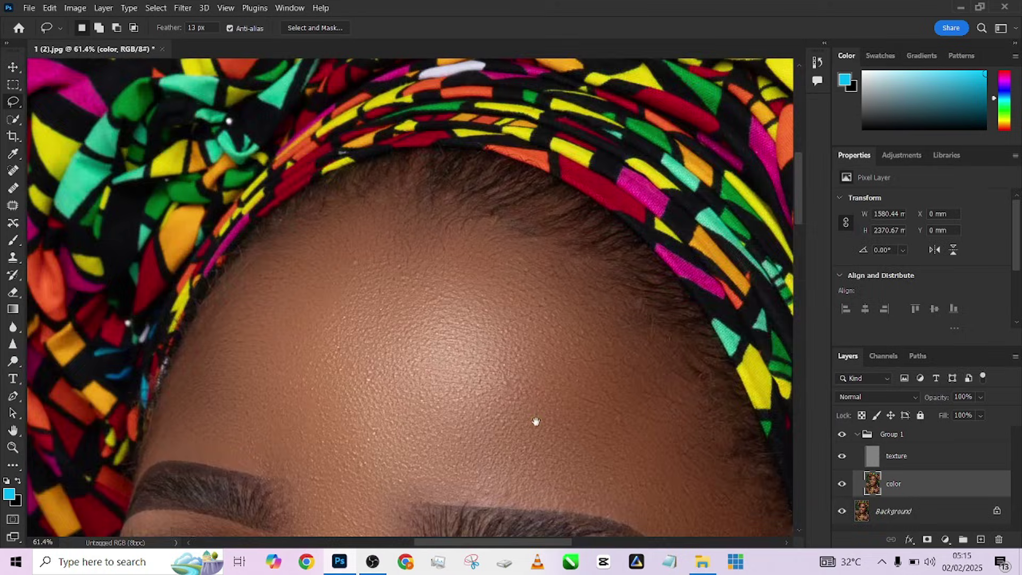
left_click_drag(536, 421, 528, 301)
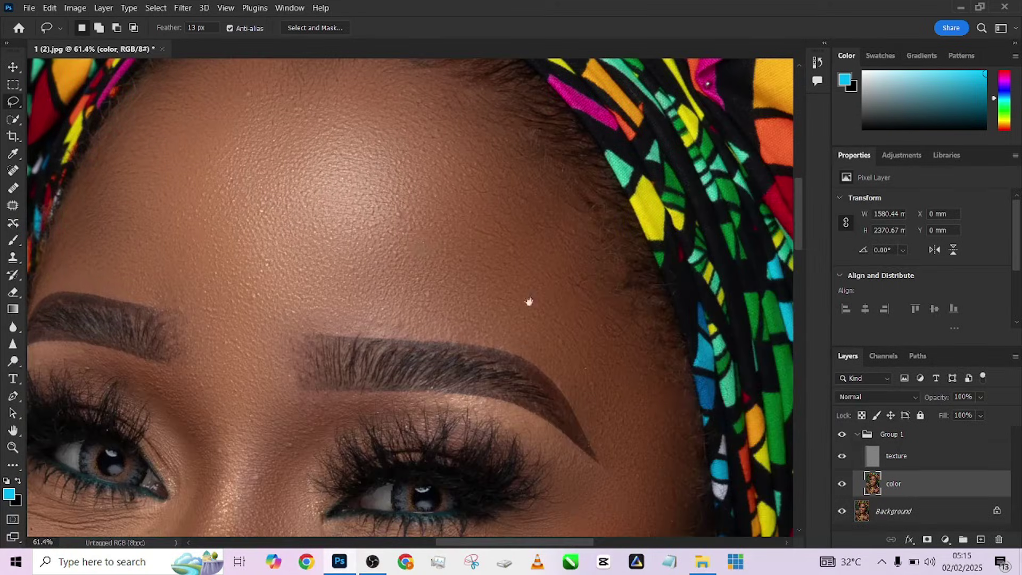
left_click(882, 468)
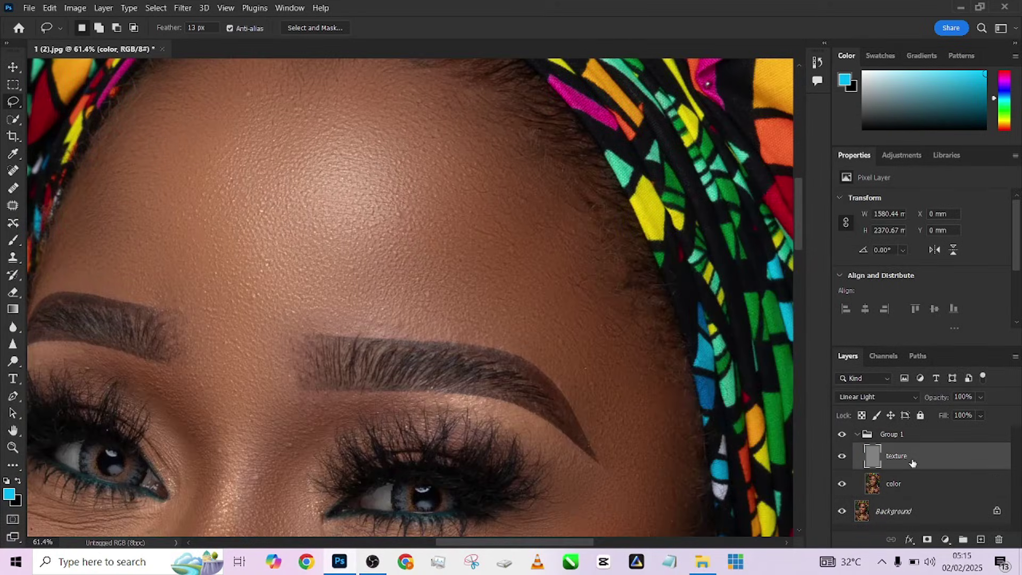
left_click(14, 259)
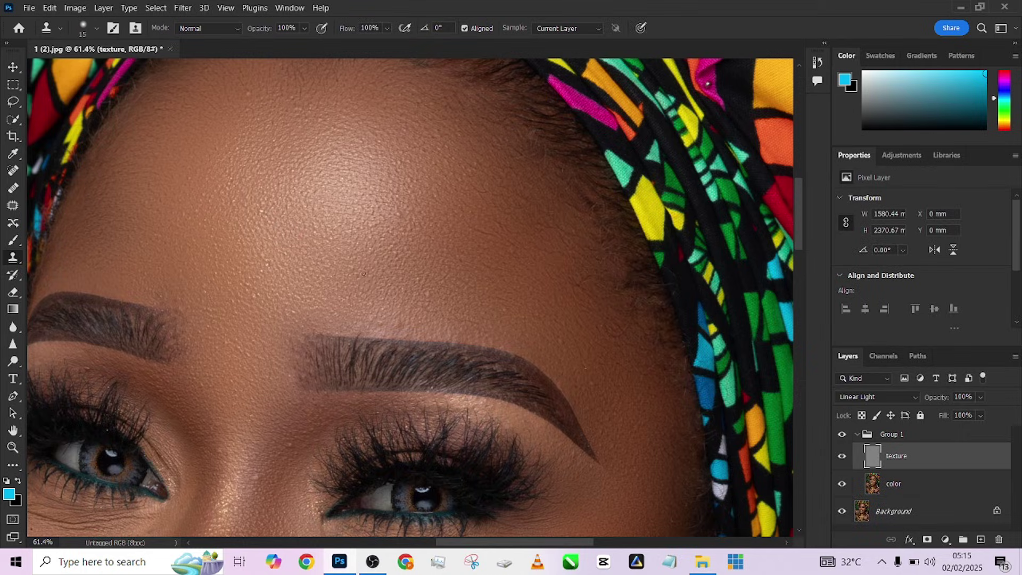
scroll(364, 273, "up", 1)
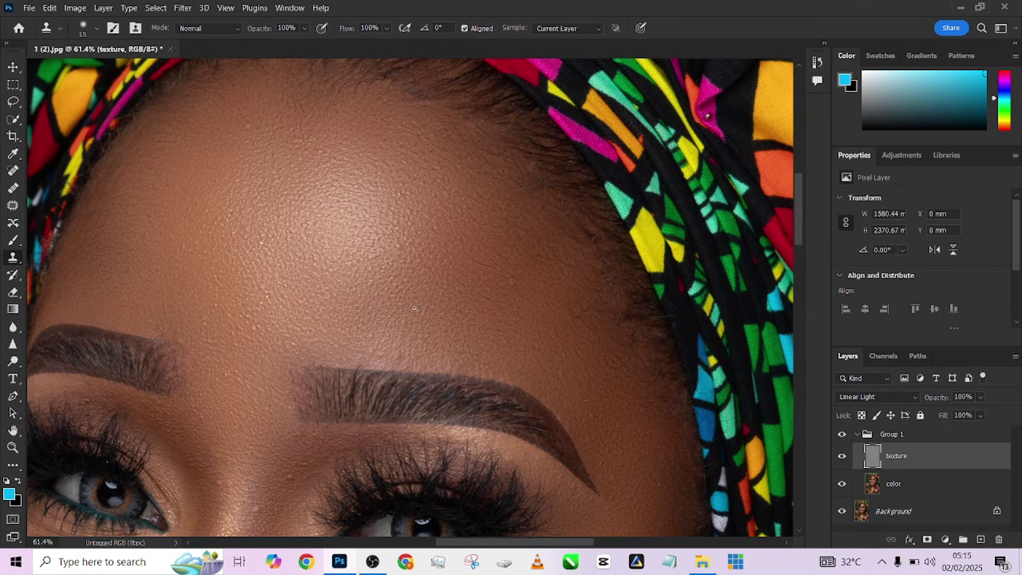
scroll(509, 281, "down", 4)
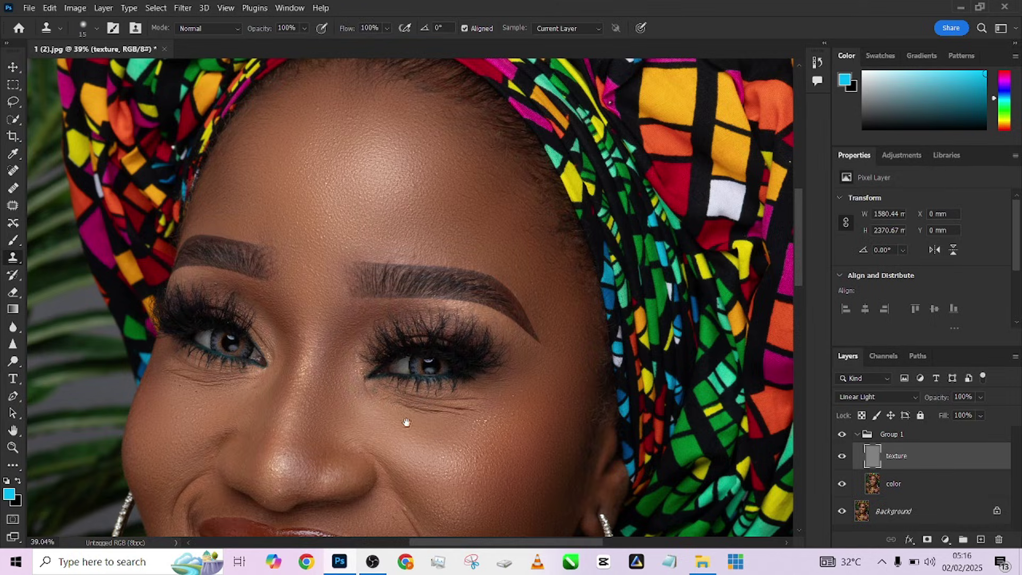
Step: Clone-stamp the small bright spots off the cheek below the right-hand eye on the texture layer
left_click_drag(406, 422, 361, 329)
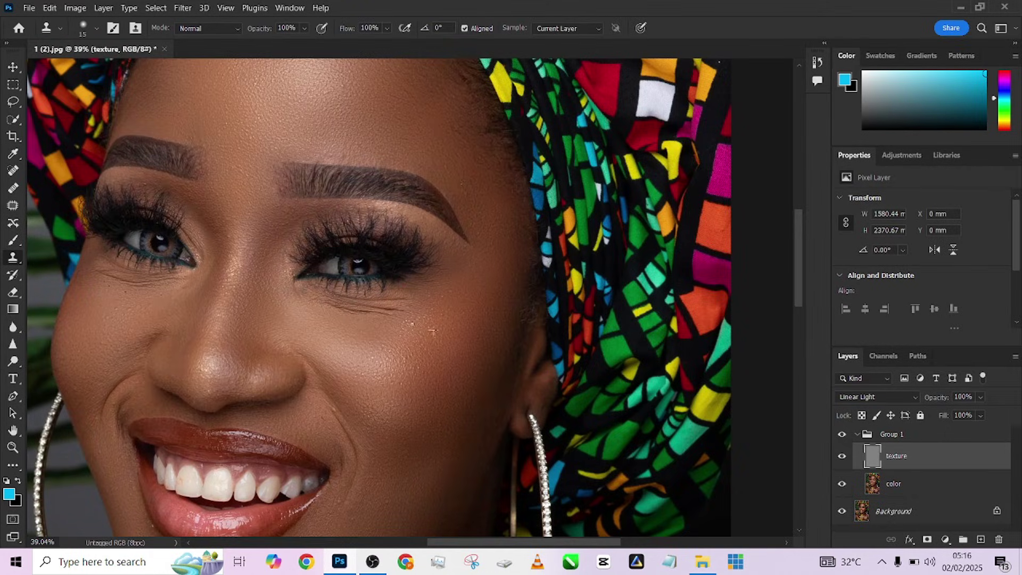
left_click_drag(380, 390, 405, 256)
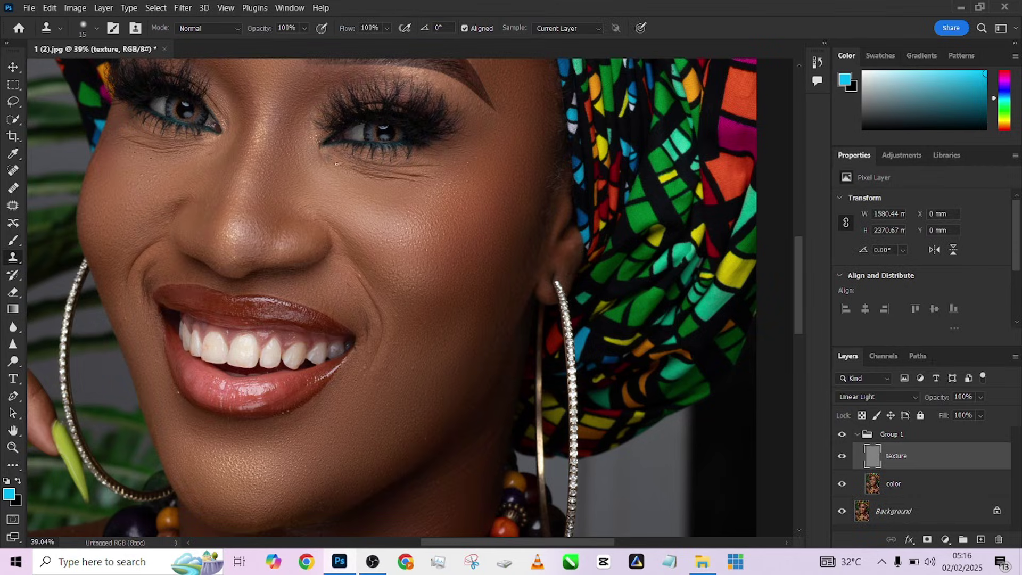
left_click_drag(344, 338, 323, 413)
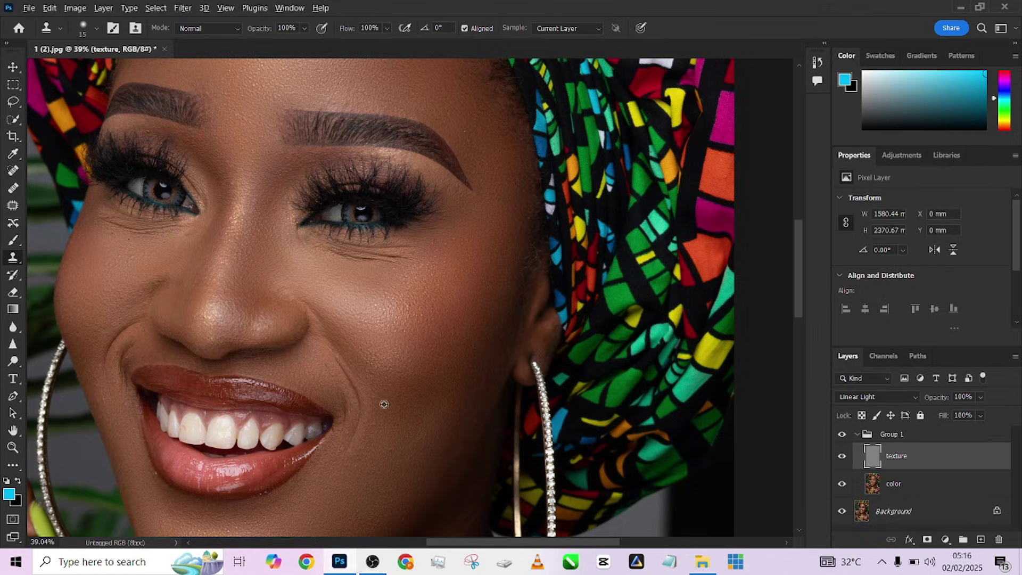
scroll(371, 396, "down", 5)
scroll(371, 396, "left", 3)
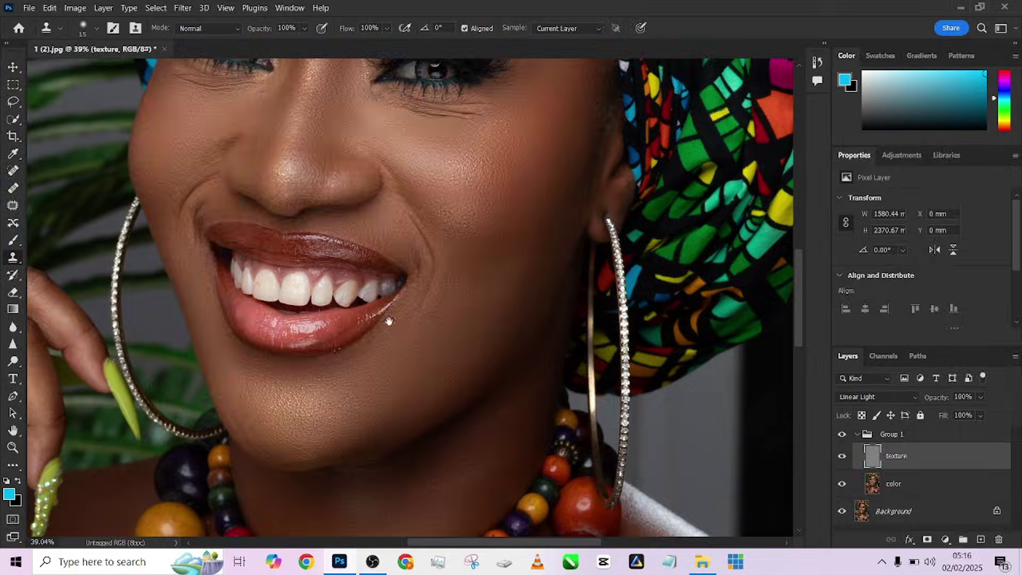
scroll(389, 321, "up", 10)
scroll(397, 437, "right", 3)
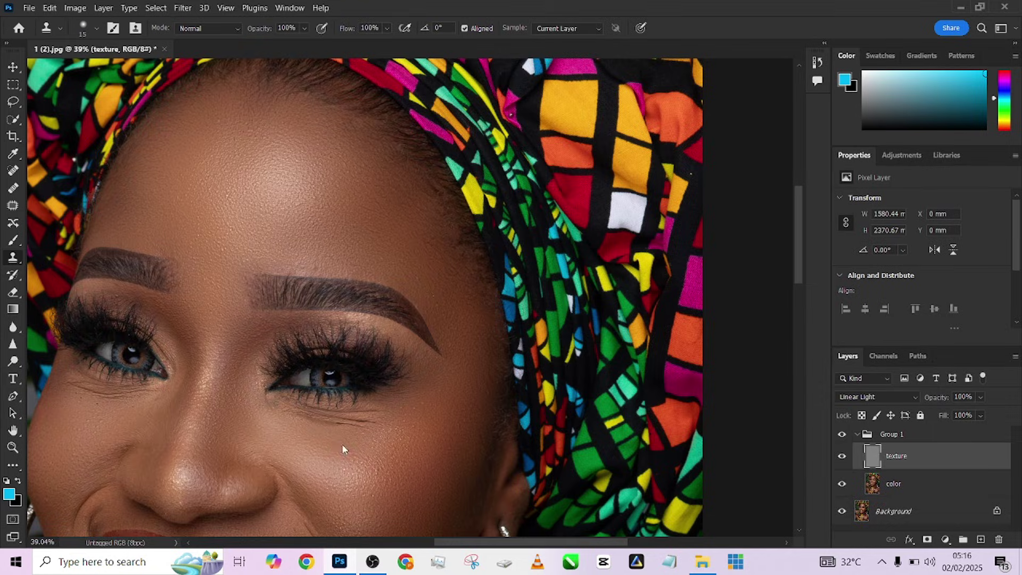
Step: Enlarge the Clone Stamp brush to 52 px and clone over the fine lines beneath the right-hand eye
key("bracketright")
key("bracketright")
key("bracketright")
key("bracketright")
left_click_drag(314, 418, 346, 425)
left_click_drag(272, 418, 319, 451)
Step: Make the color layer active, shrink the Clone Stamp brush and clone along the left-hand side of the forehead below the headwrap
left_click(898, 486)
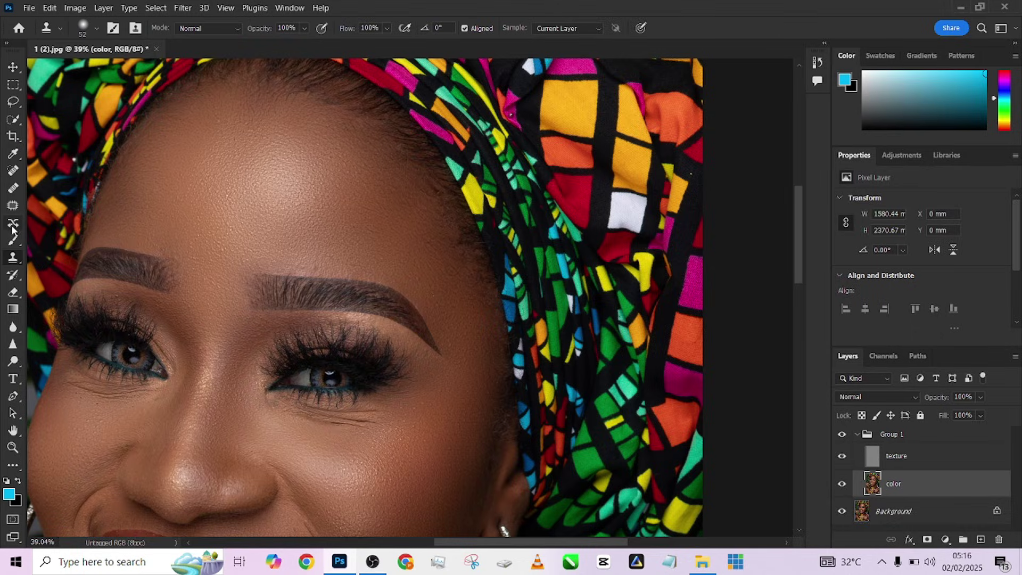
right_click(298, 303, "alt")
left_click_drag(227, 372, 244, 305)
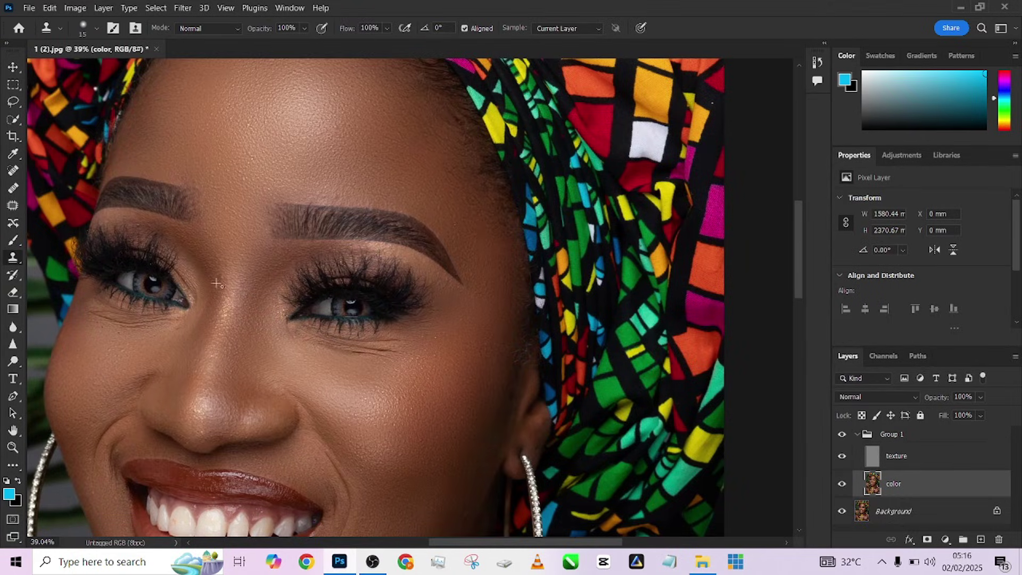
scroll(226, 275, "up", 3)
scroll(372, 319, "down", 5)
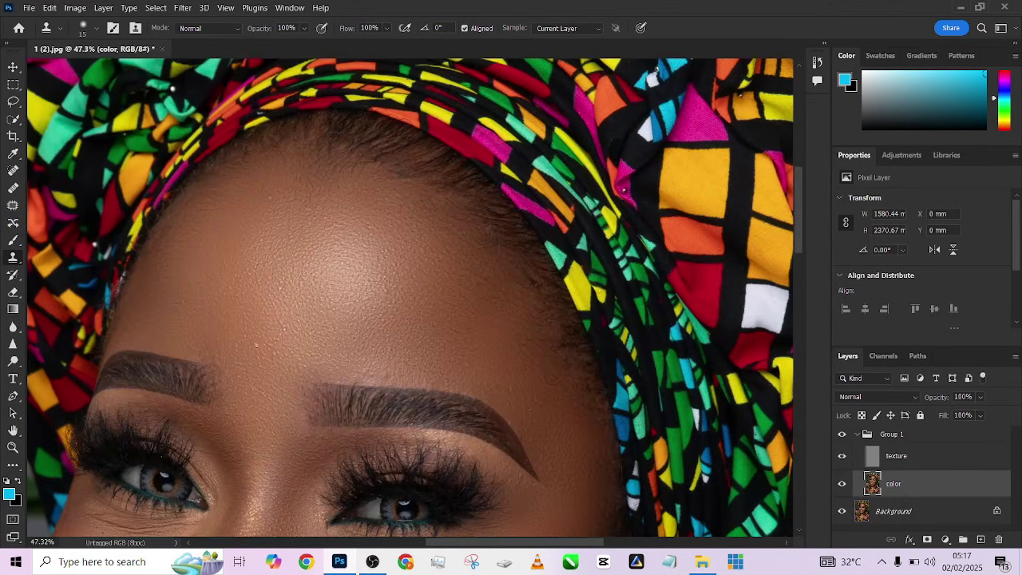
scroll(567, 389, "up", 5)
key("bracketleft")
key("bracketleft")
key("bracketleft")
key("bracketleft")
key("bracketleft")
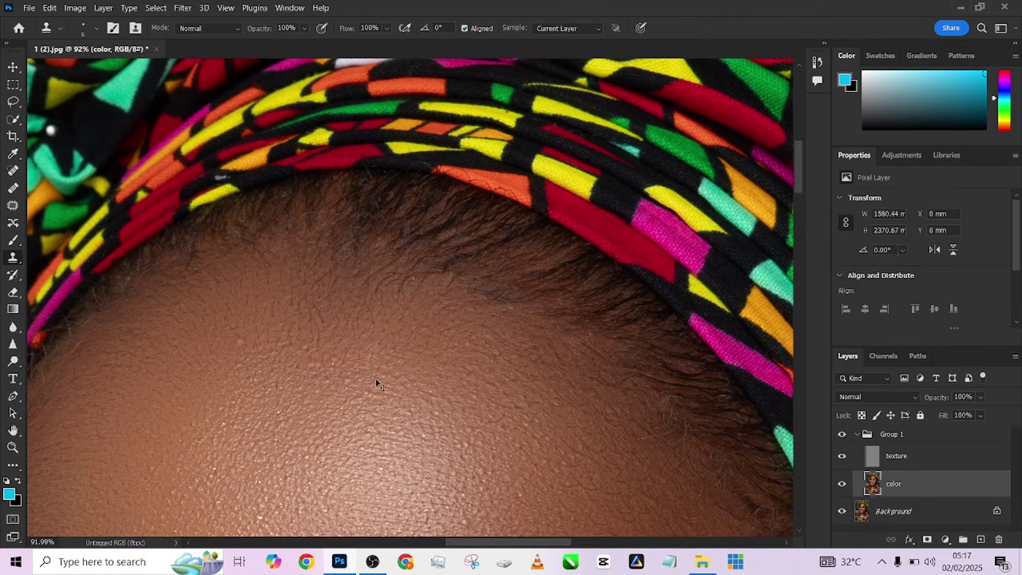
left_click_drag(135, 362, 225, 381)
Step: Merge all visible layers into the Background and duplicate the merged layer
scroll(401, 343, "down", 5)
scroll(456, 209, "down", 8)
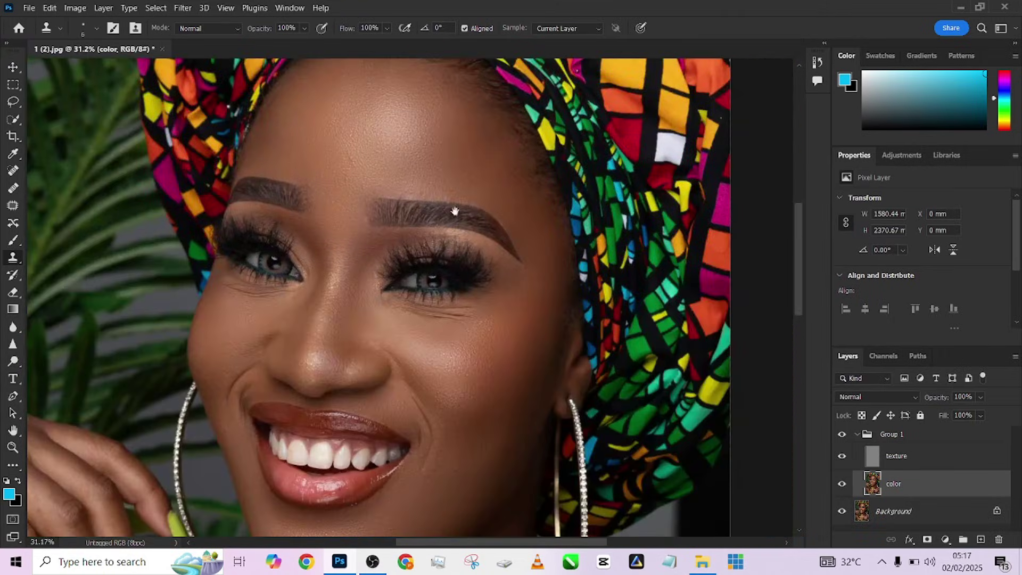
scroll(449, 227, "down", 3)
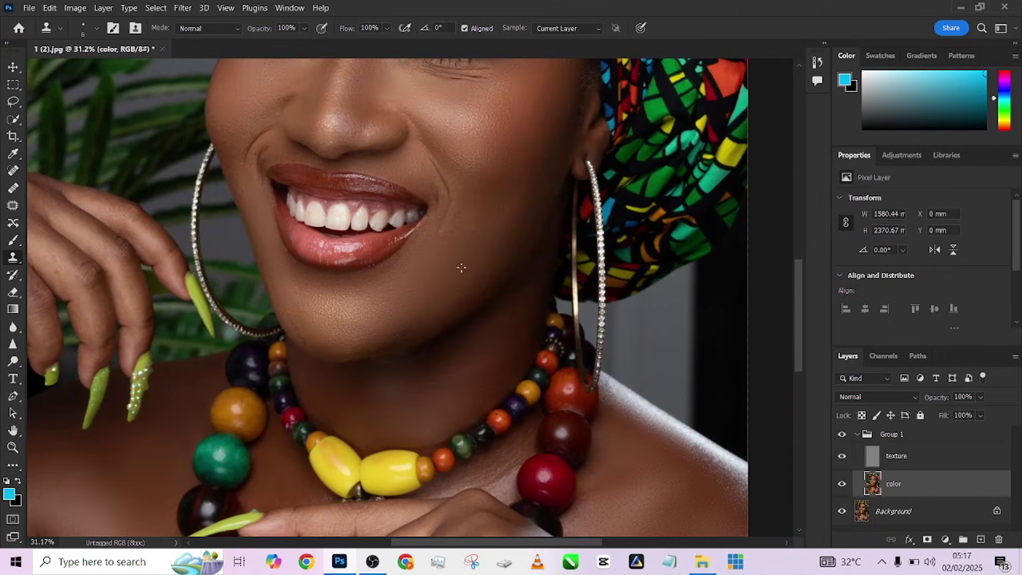
scroll(461, 267, "up", 3)
scroll(466, 243, "down", 5)
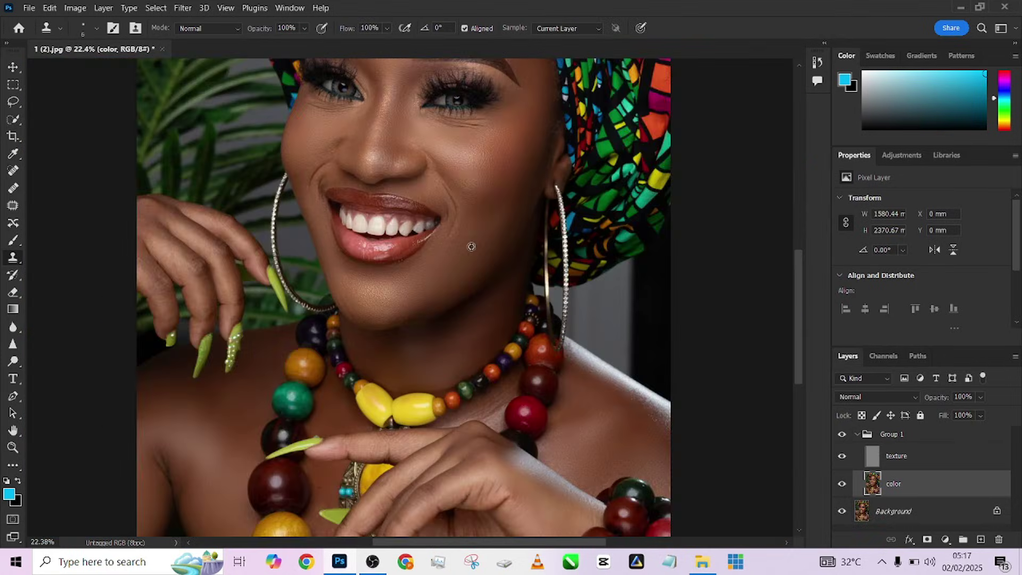
left_click_drag(470, 210, 429, 407)
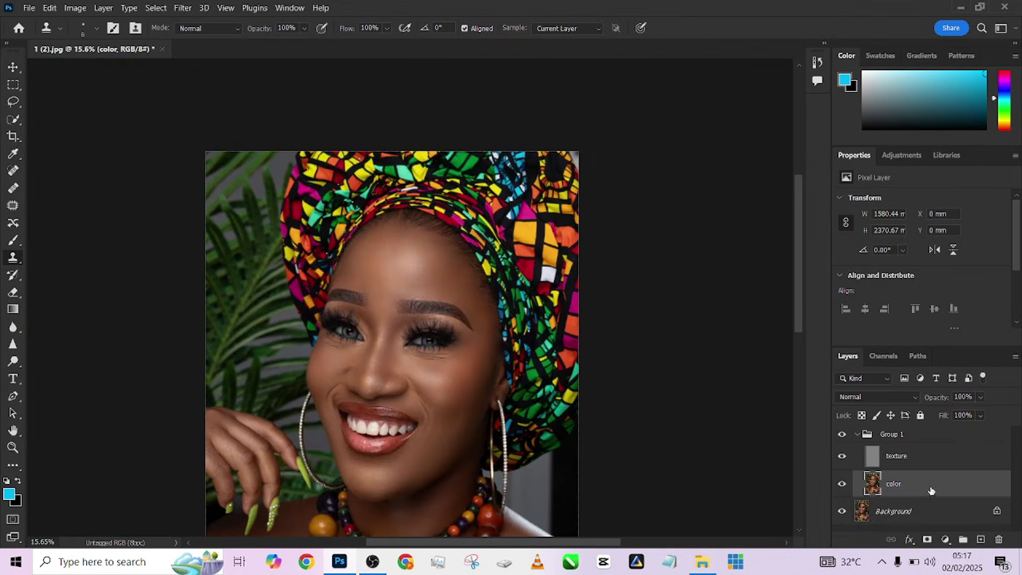
right_click(932, 512)
key("Escape")
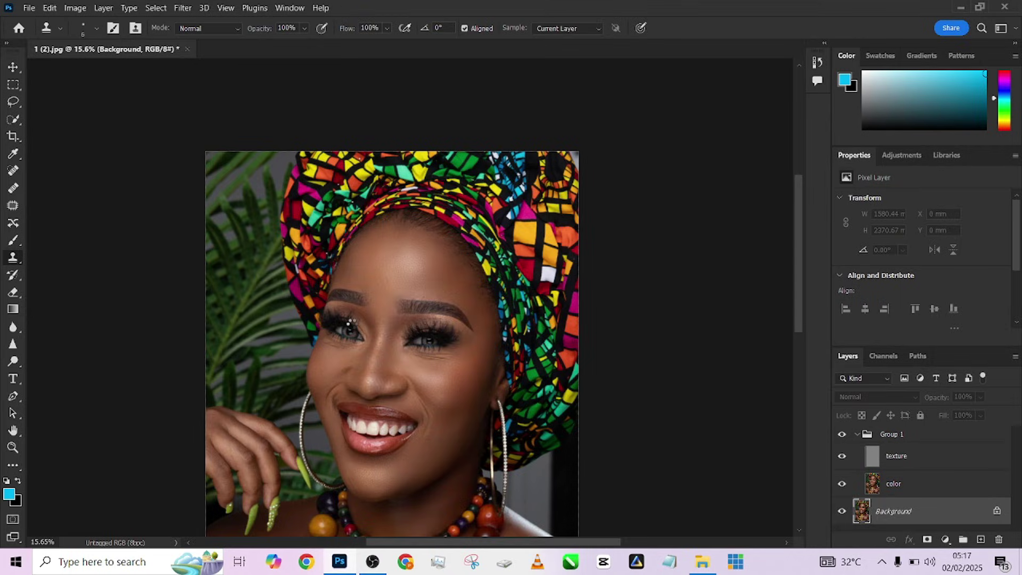
key("ctrl+shift+e")
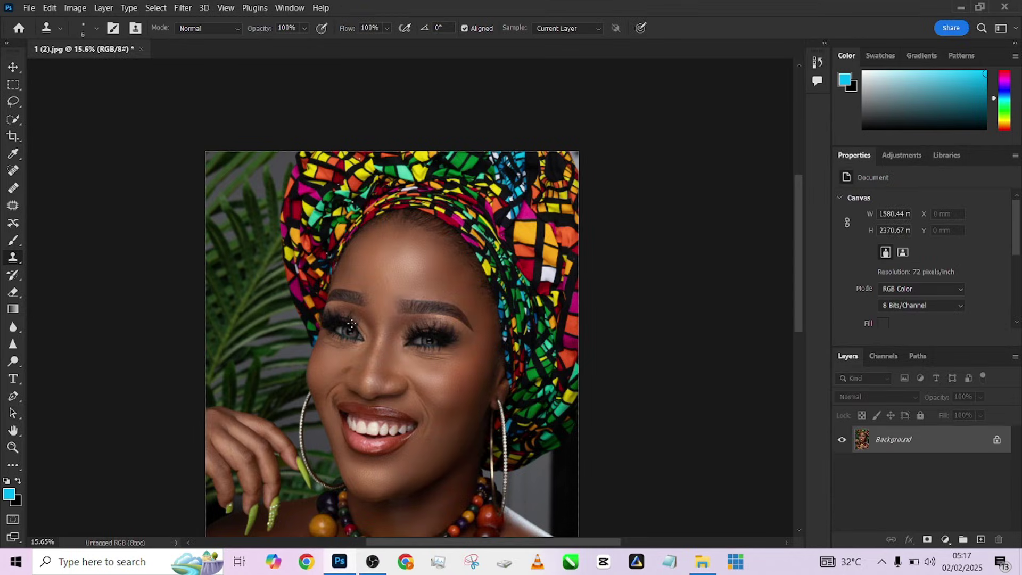
key("ctrl+j")
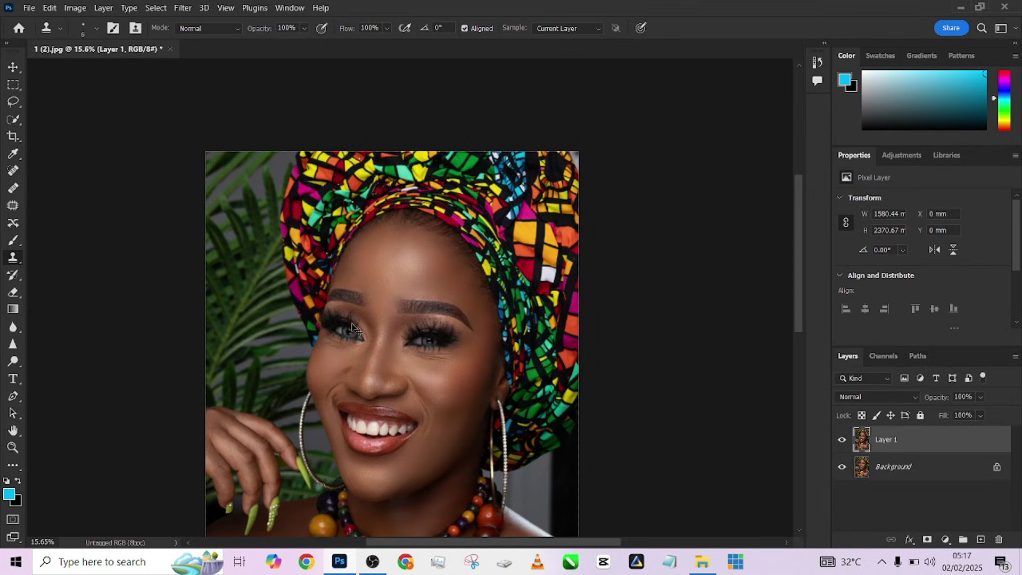
Step: Invert the duplicate layer's colors and set its blend mode to Vivid Light
key("ctrl+i")
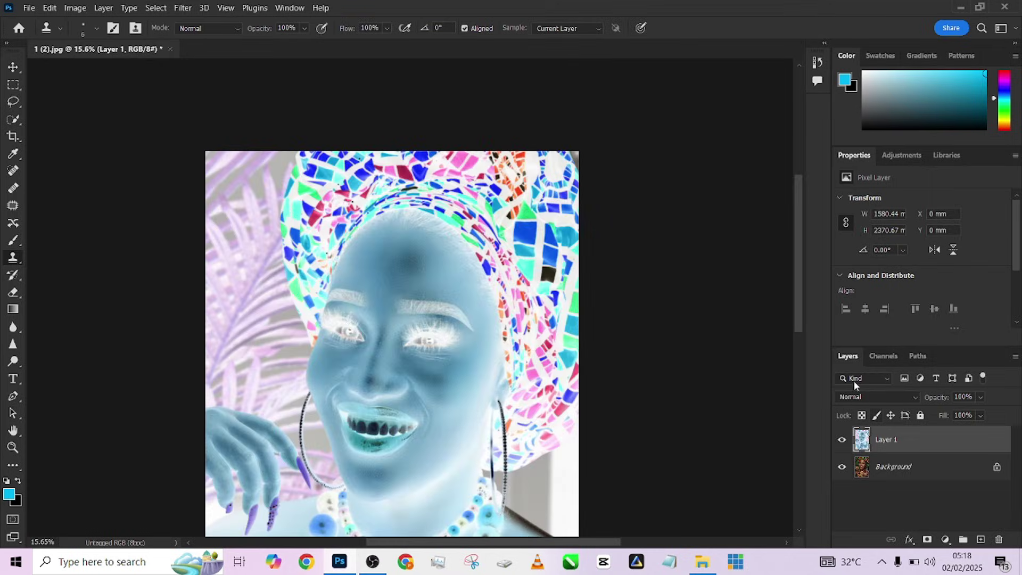
left_click(849, 398)
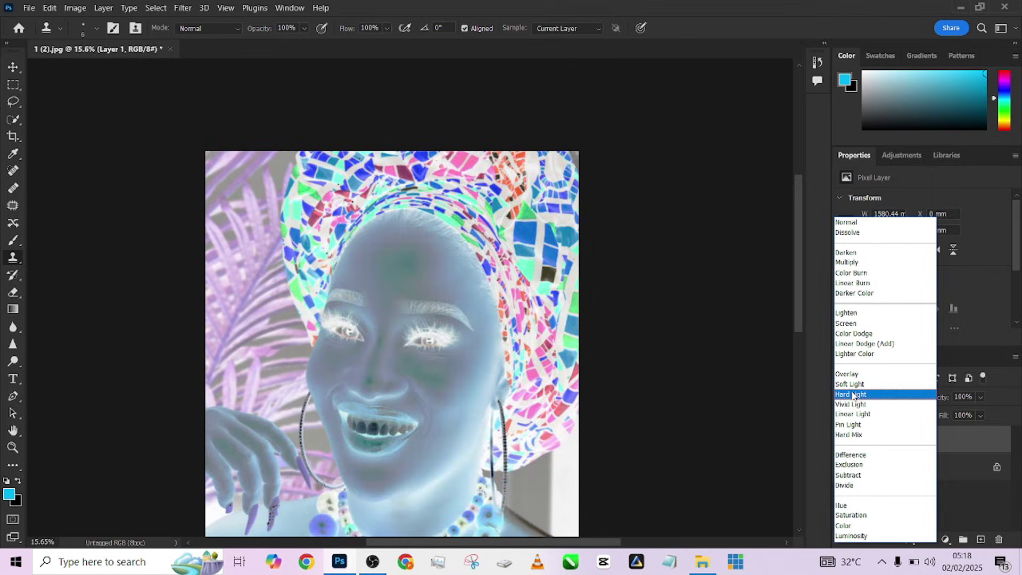
left_click(851, 403)
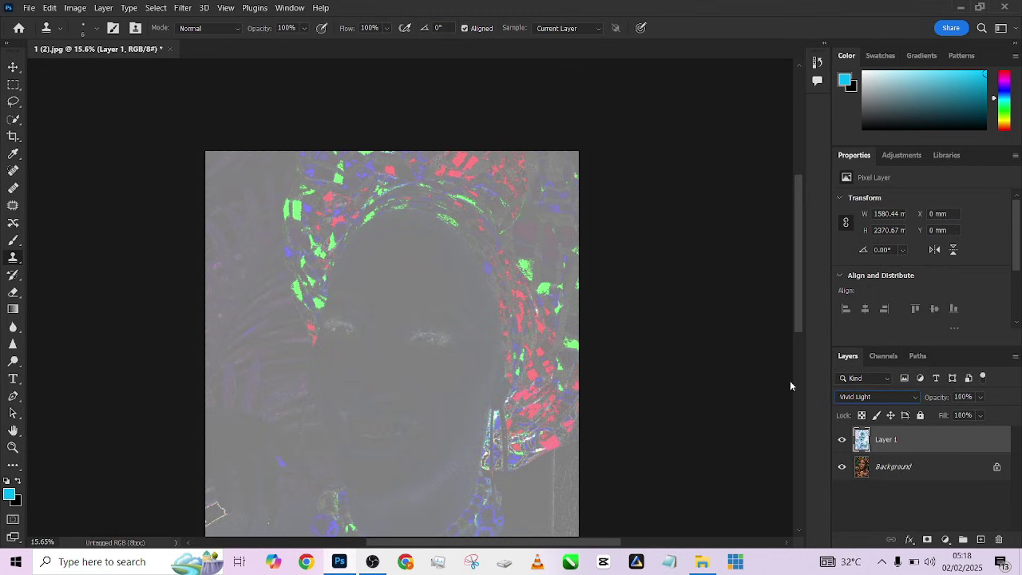
Step: Apply a High Pass filter with a radius of 8.8 pixels to the inverted Vivid Light layer
left_click(181, 9)
mouse_move(309, 277)
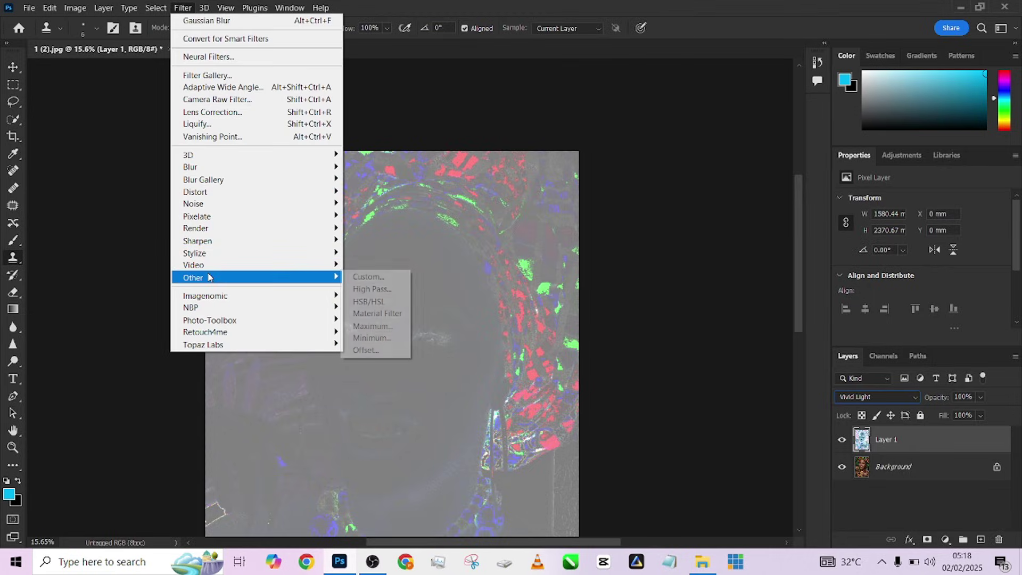
left_click(385, 289)
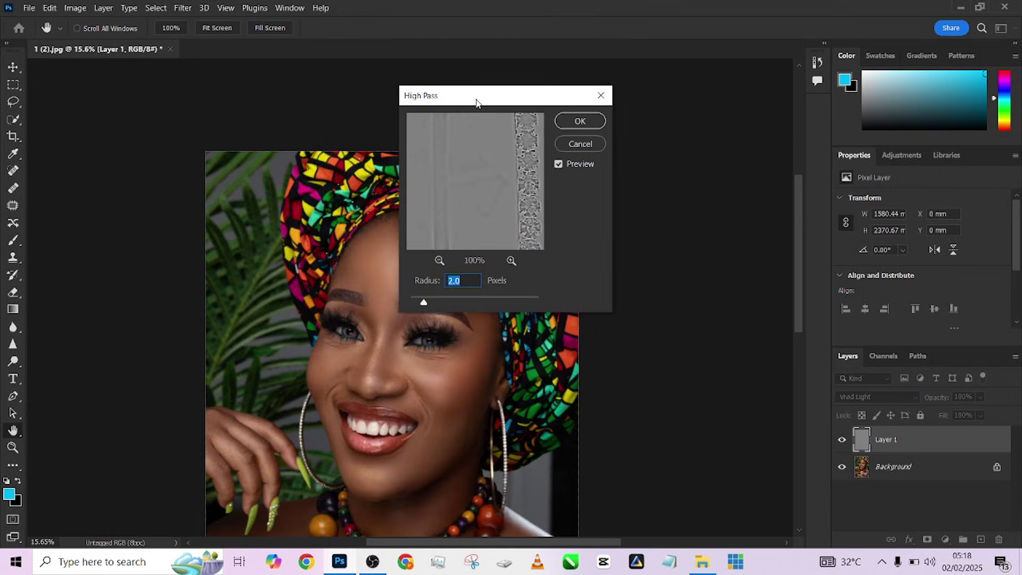
left_click_drag(476, 102, 555, 102)
scroll(403, 247, "up", 1)
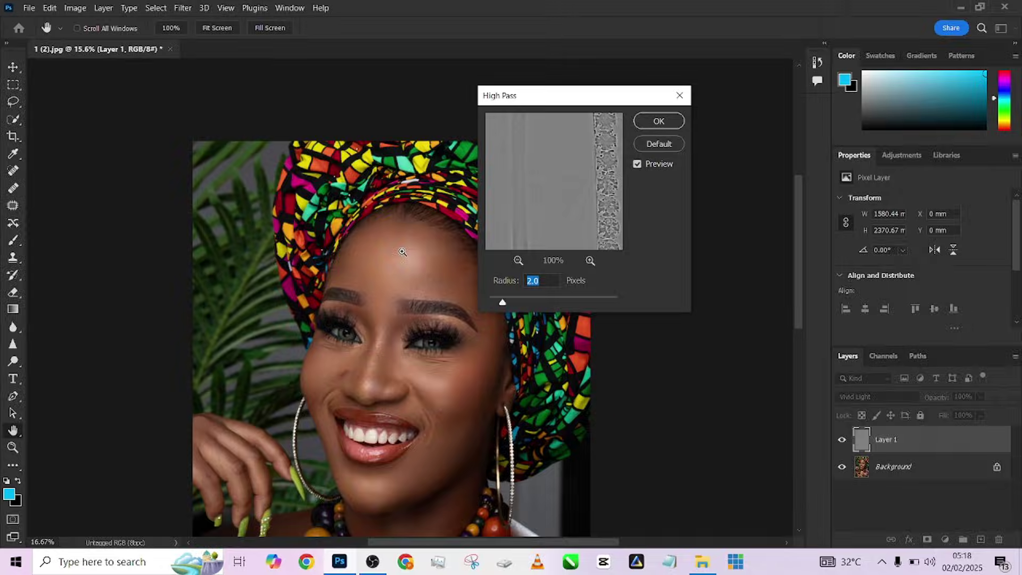
scroll(403, 252, "up", 1)
scroll(349, 190, "up", 1)
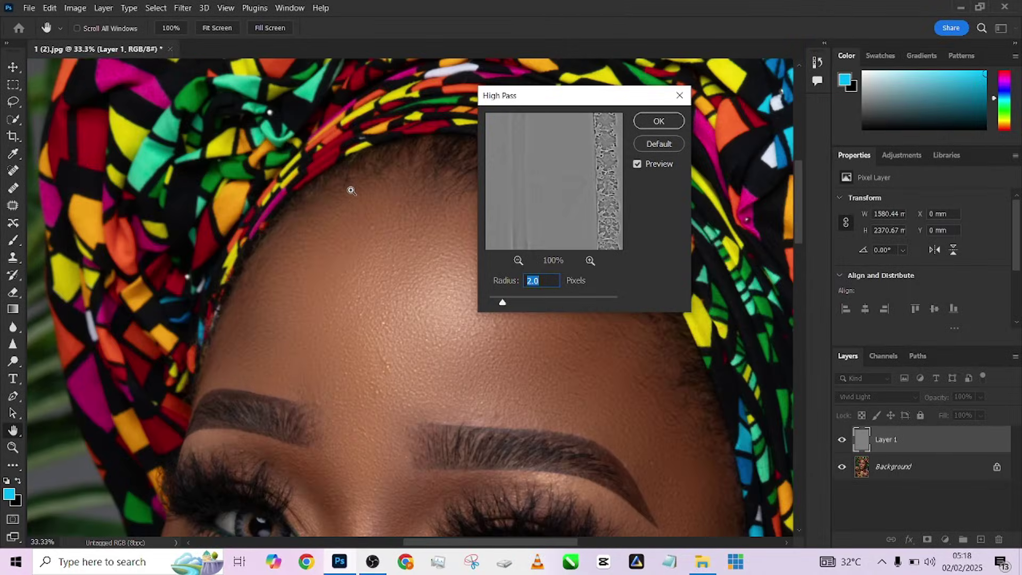
scroll(351, 190, "up", 2)
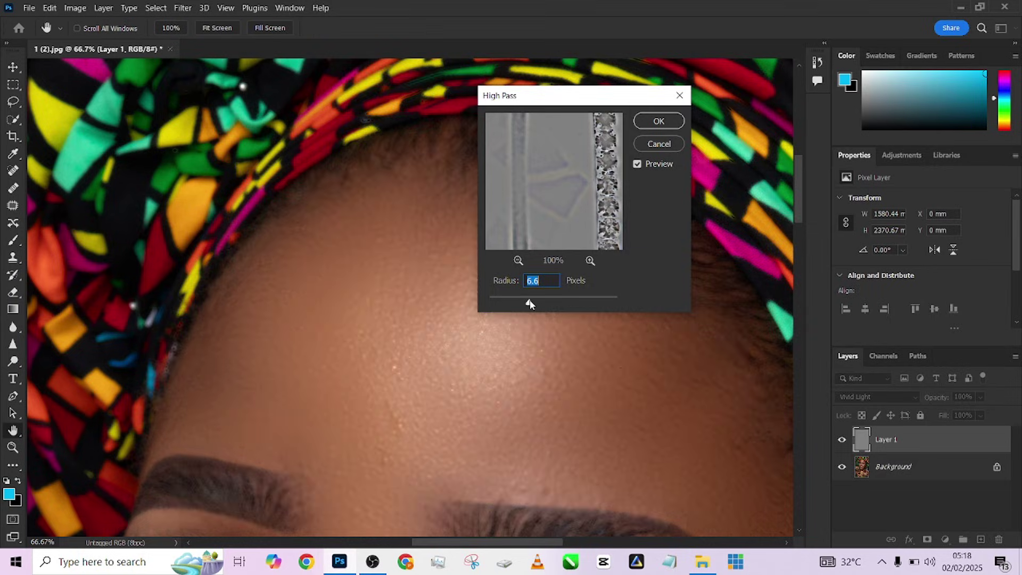
left_click(537, 300)
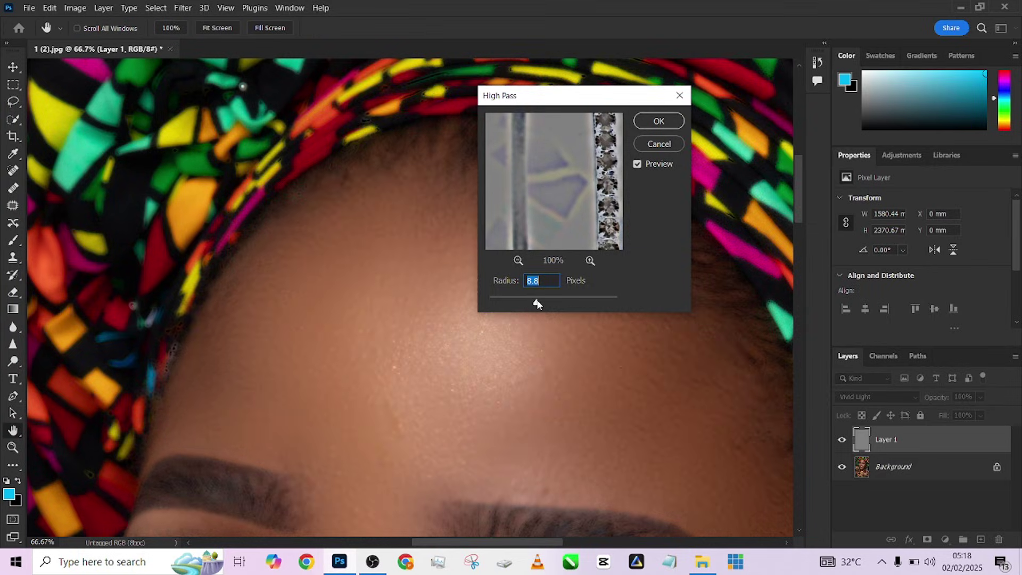
left_click(650, 123)
key("s")
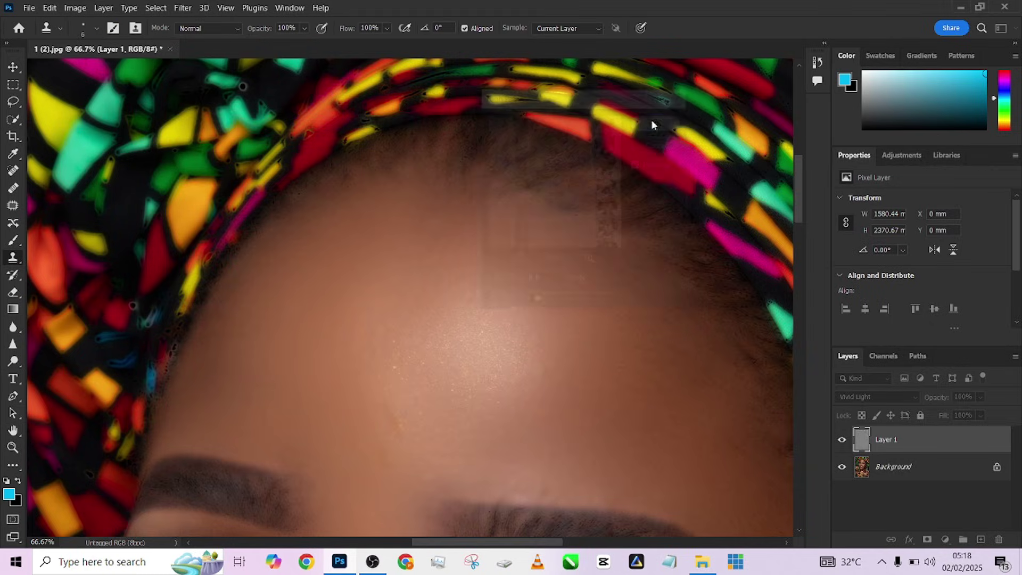
Step: Apply a Gaussian Blur with a radius of 3.0 pixels to the High Pass layer
left_click(185, 9)
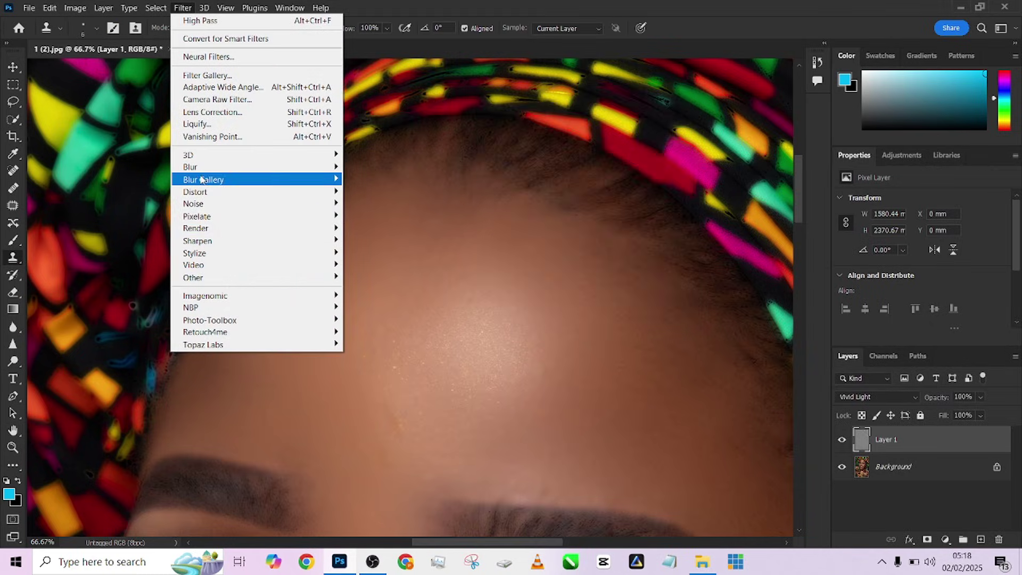
mouse_move(202, 168)
left_click(357, 216)
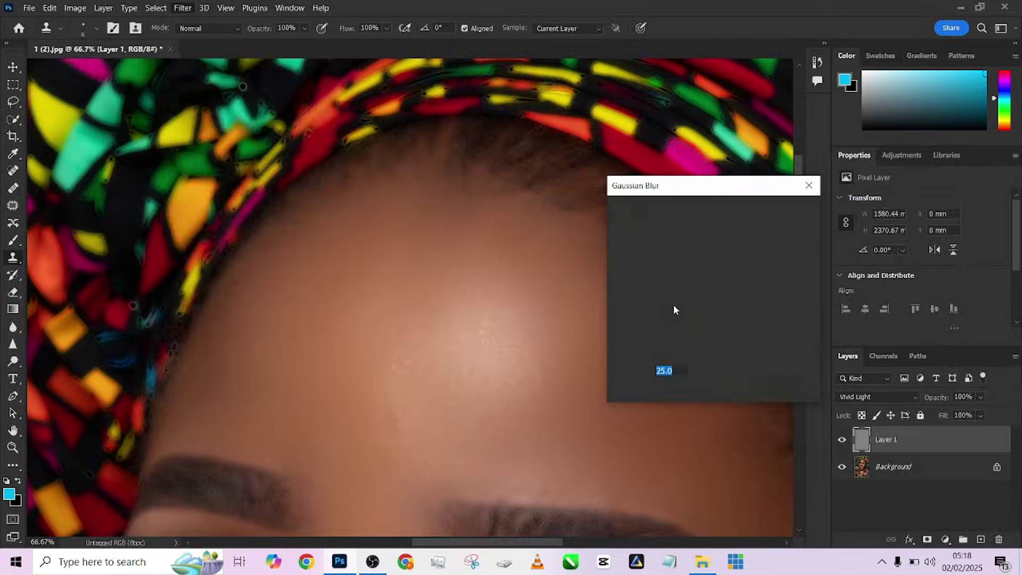
left_click_drag(678, 396, 644, 394)
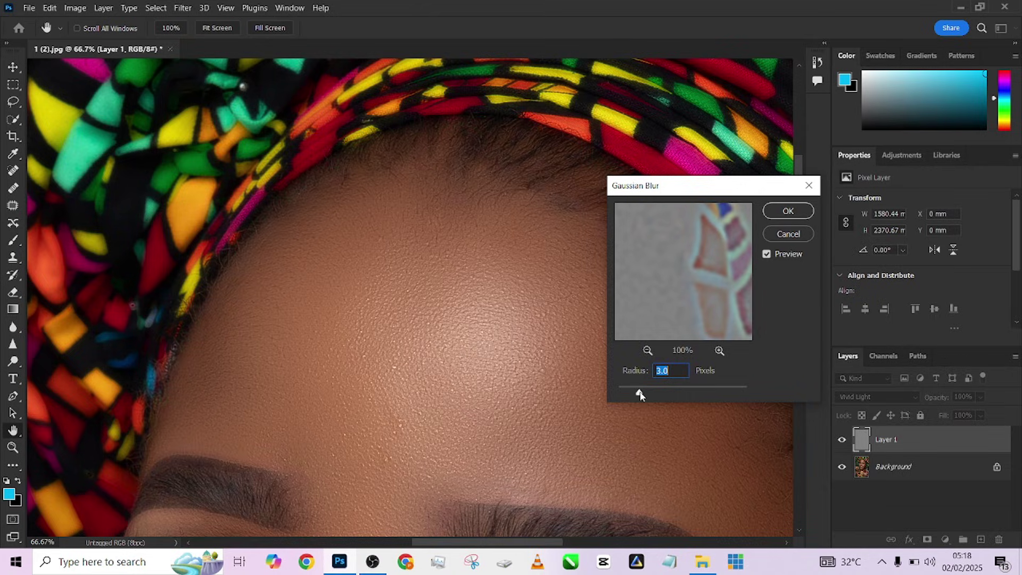
left_click_drag(630, 394, 640, 394)
left_click(787, 211)
key("s")
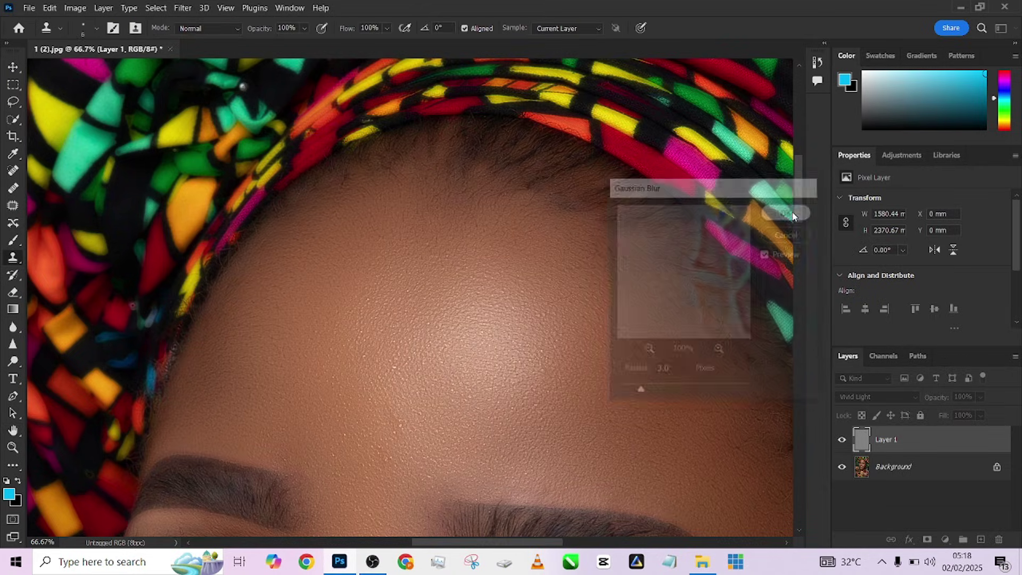
Step: Add a black mask to Layer 1 and paint white over the upper forehead with a soft 271 px brush at 33% flow
left_click(927, 539, "alt")
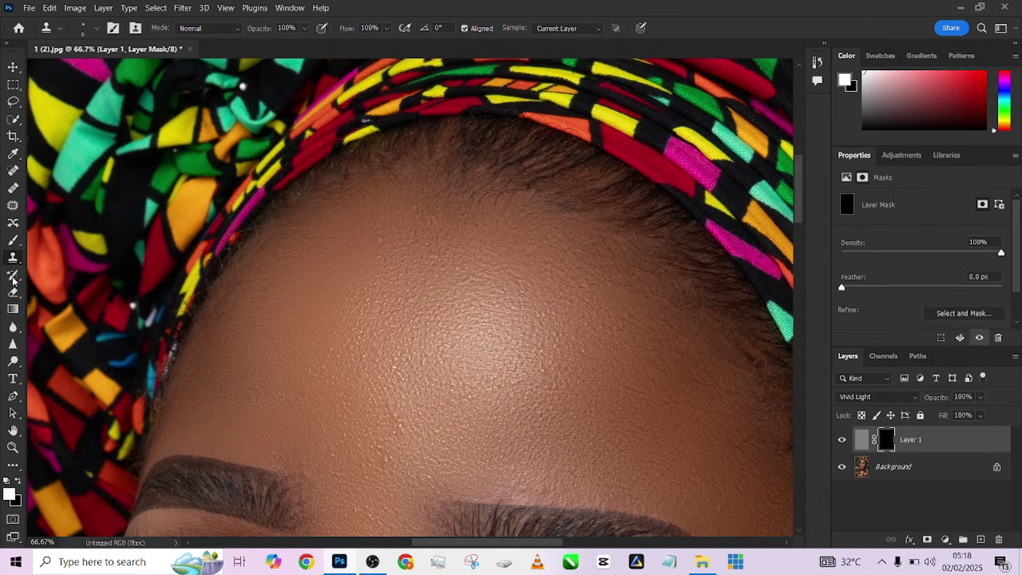
key("b")
left_click_drag(390, 28, 363, 43)
scroll(375, 219, "down", 3)
left_click_drag(366, 229, 372, 228)
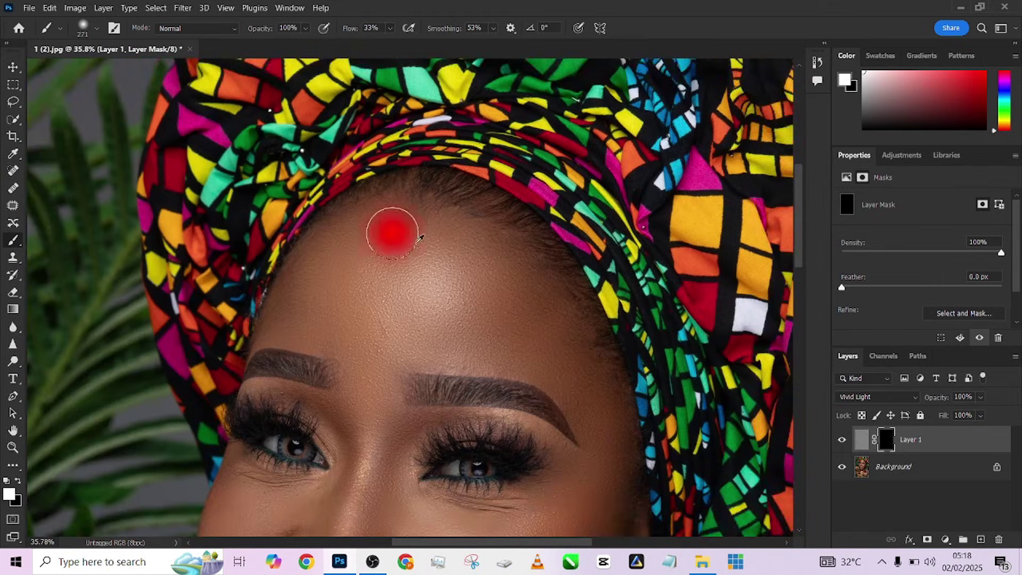
scroll(370, 226, "up", 2)
scroll(370, 226, "up", 1)
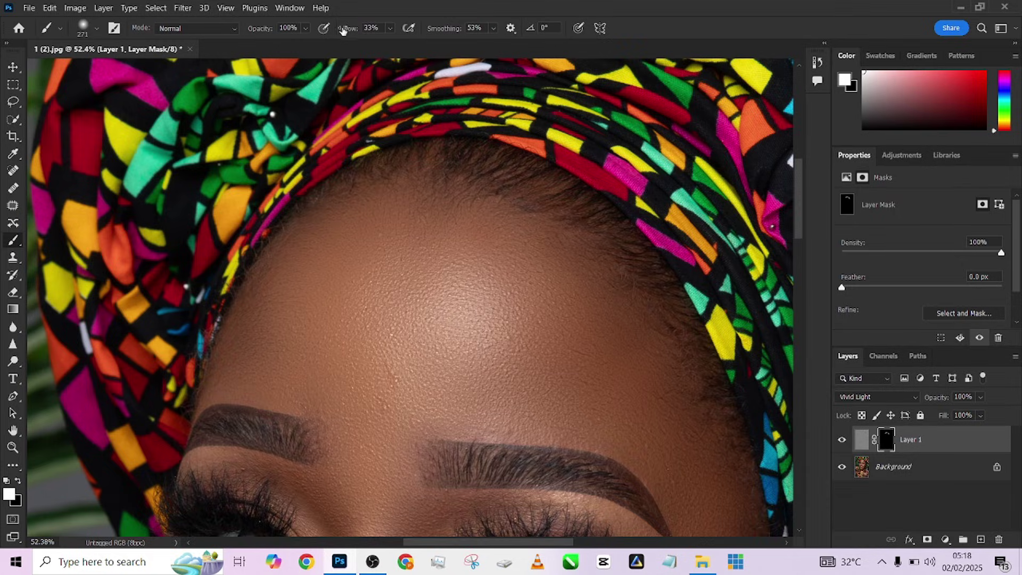
Step: Raise the brush flow to 44%, enlarge the brush to 464 px and paint more smoothing onto the forehead in the mask
left_click_drag(342, 30, 360, 31)
key("bracketright")
key("bracketright")
key("bracketright")
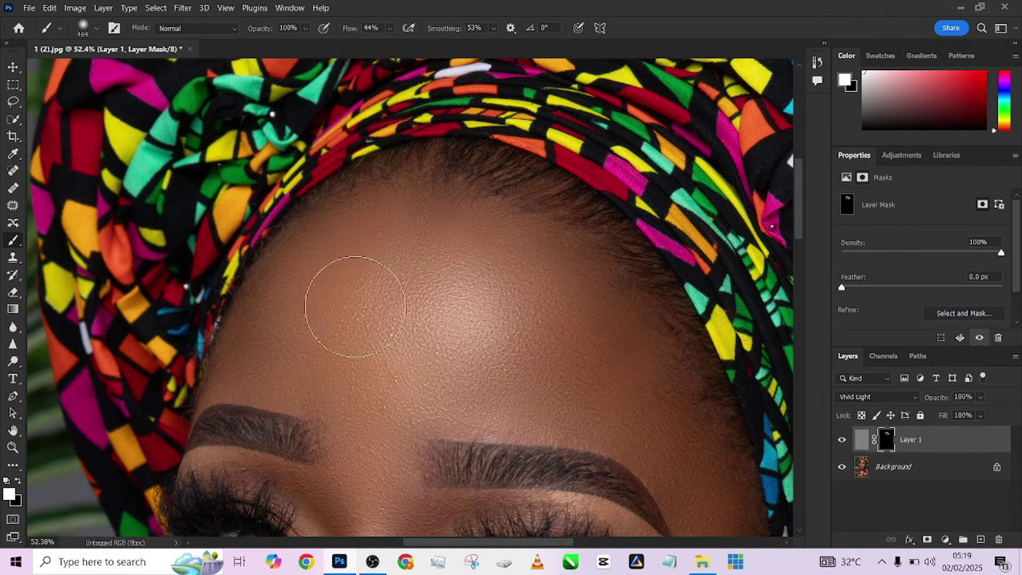
Step: Examine the smoothed forehead up close and in the full portrait, comparing it with Layer 1 hidden and shown
scroll(506, 301, "down", 2)
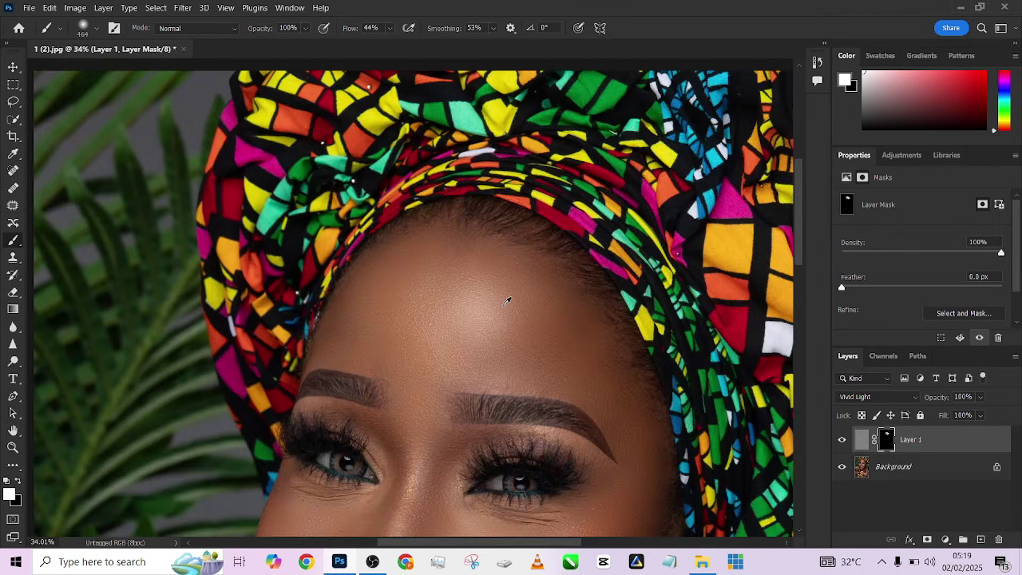
scroll(507, 301, "down", 2)
scroll(440, 221, "up", 2)
scroll(529, 468, "up", 3)
scroll(484, 440, "up", 1)
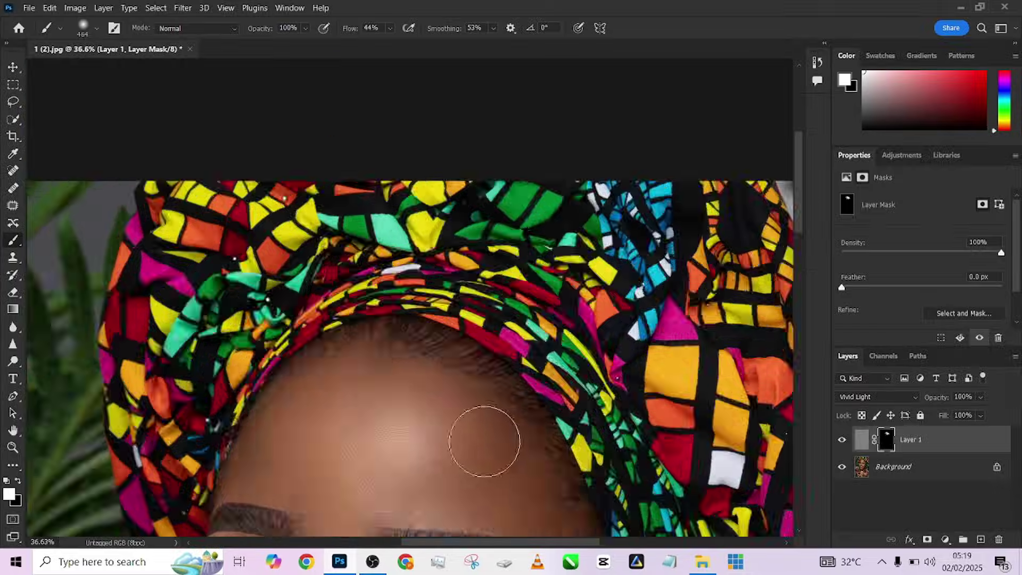
scroll(482, 367, "down", 3)
scroll(429, 251, "up", 3)
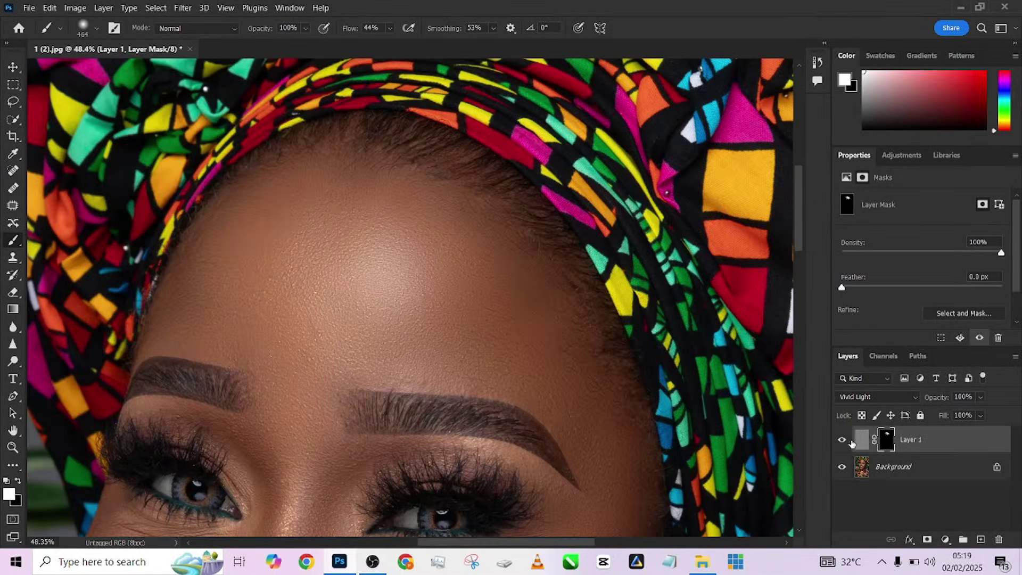
left_click(843, 441)
scroll(479, 194, "down", 3)
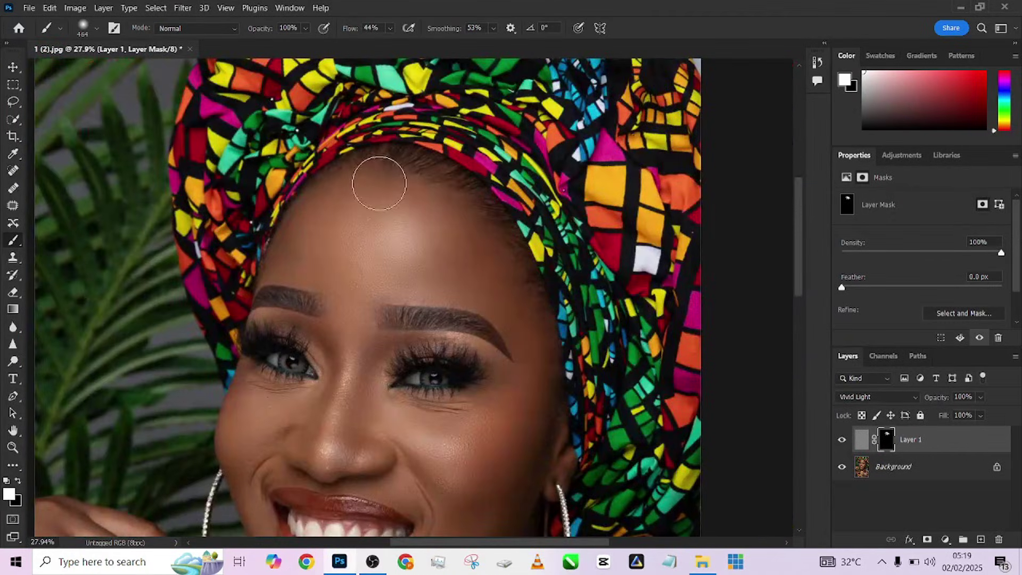
scroll(379, 182, "down", 4)
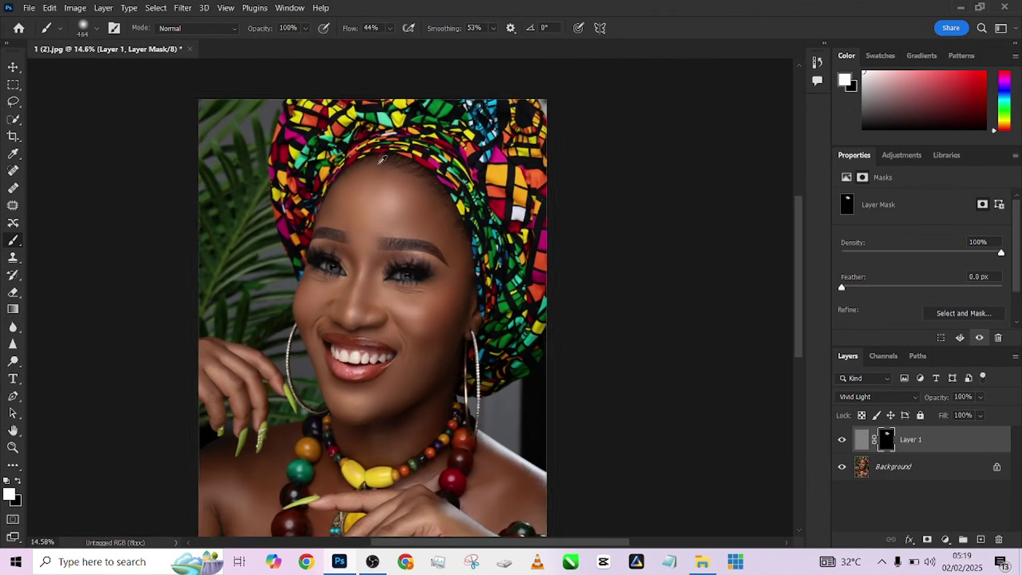
Step: Flatten the image into a single Background layer
right_click(918, 472)
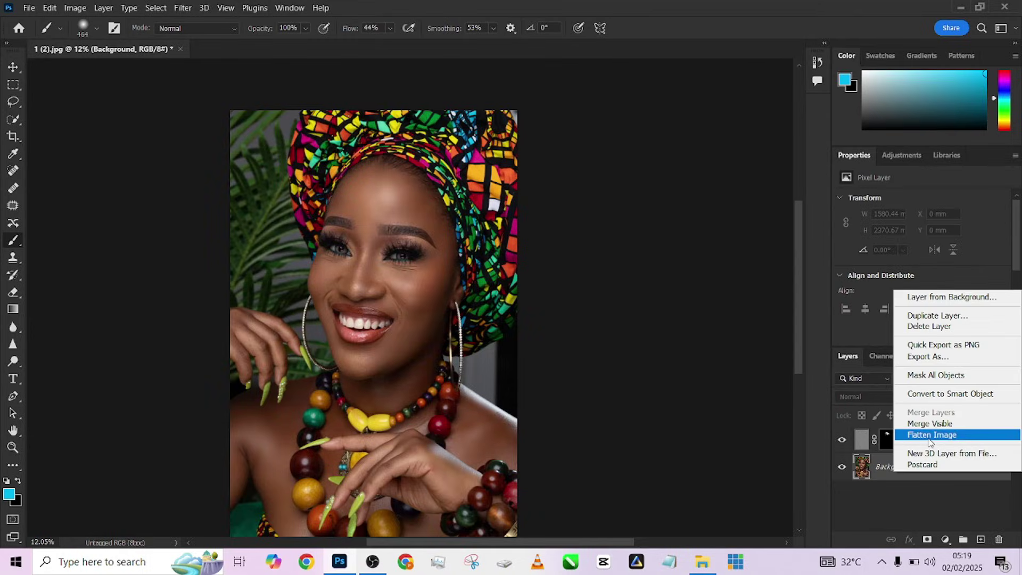
left_click(929, 437)
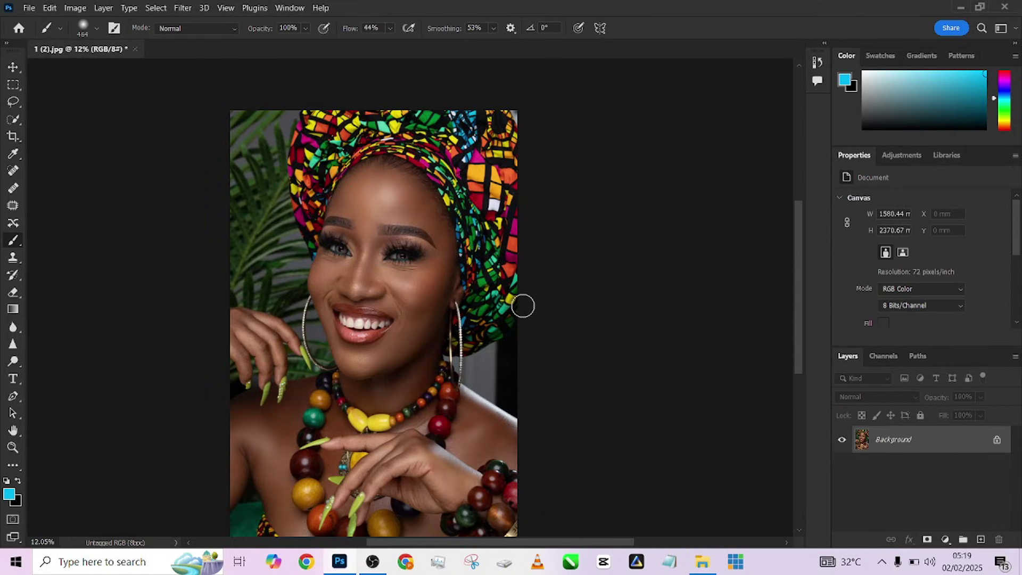
scroll(523, 306, "down", 1)
scroll(447, 281, "up", 2)
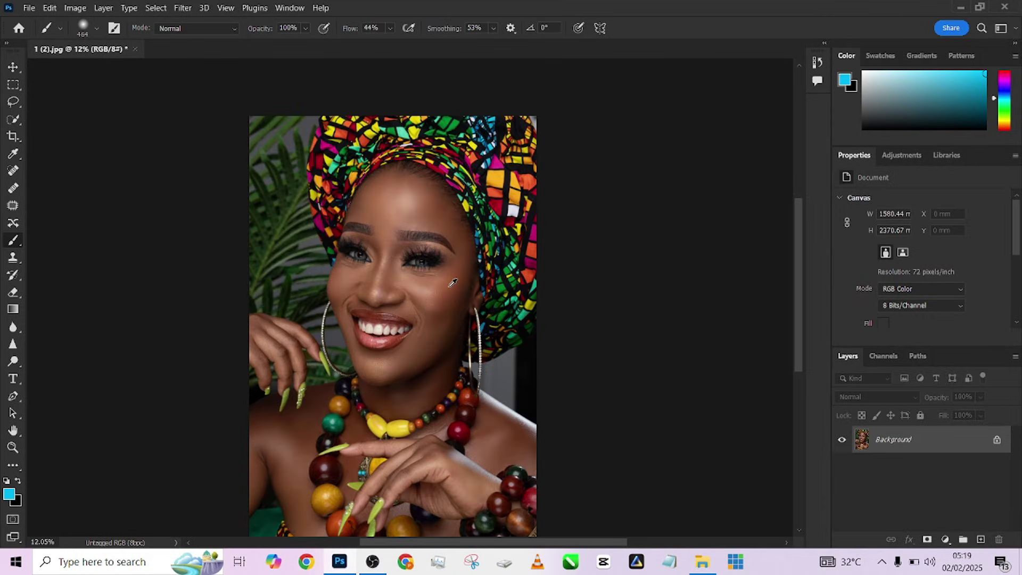
left_click_drag(414, 388, 444, 318)
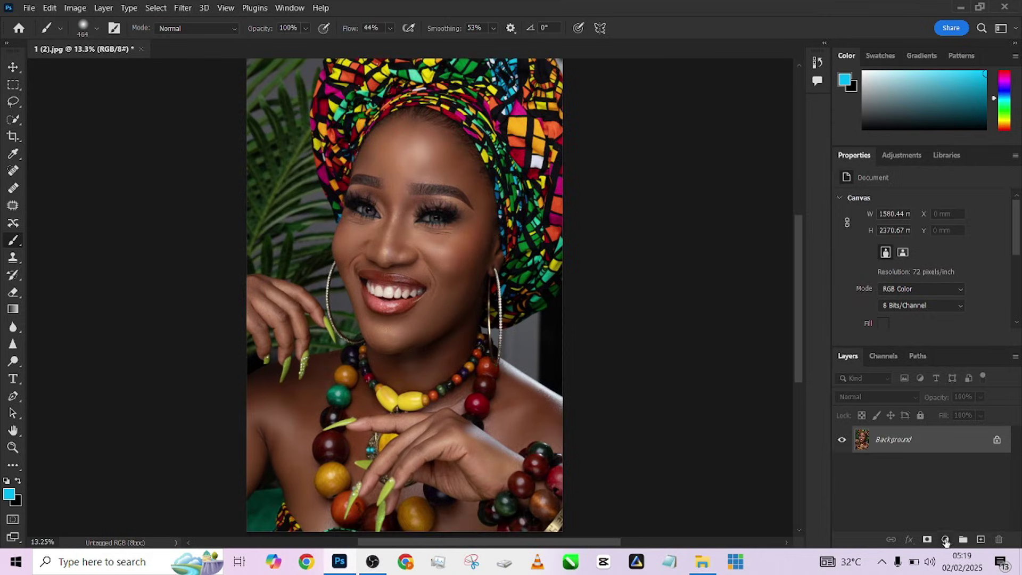
Step: Add a Color Lookup adjustment layer and start loading a custom 3D LUT file for it
left_click(945, 540)
left_click(931, 467)
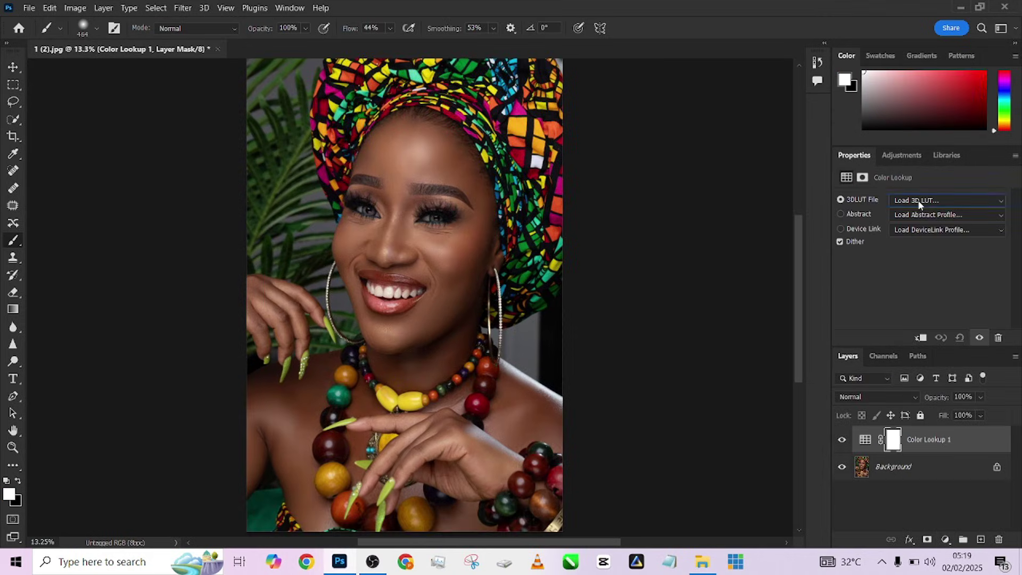
left_click(919, 203)
left_click(876, 7)
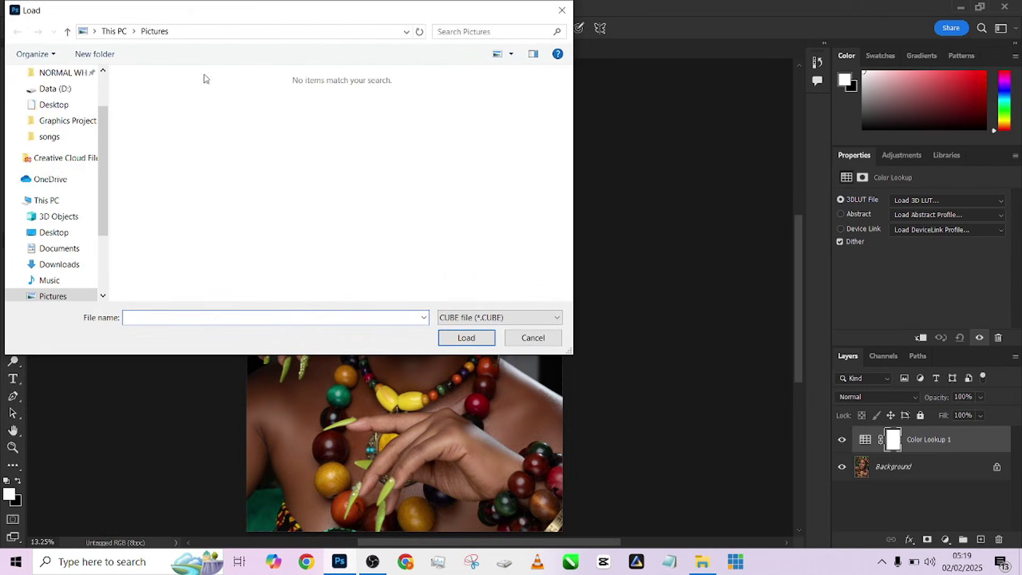
Step: Browse to RAW FOLDERS on the Data (D:) drive and switch the file type filter to 3DL
scroll(69, 282, "down", 2)
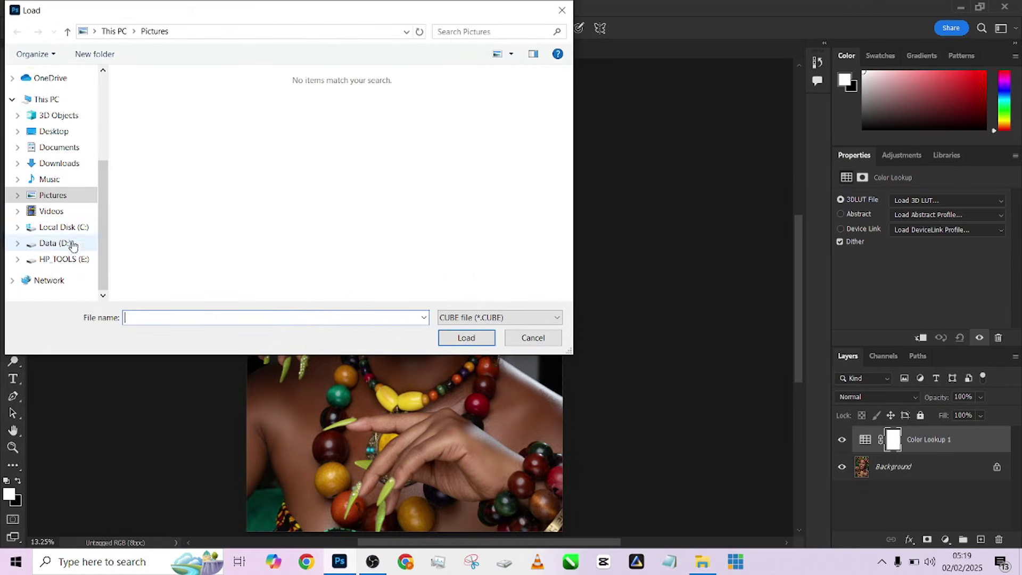
left_click(71, 243)
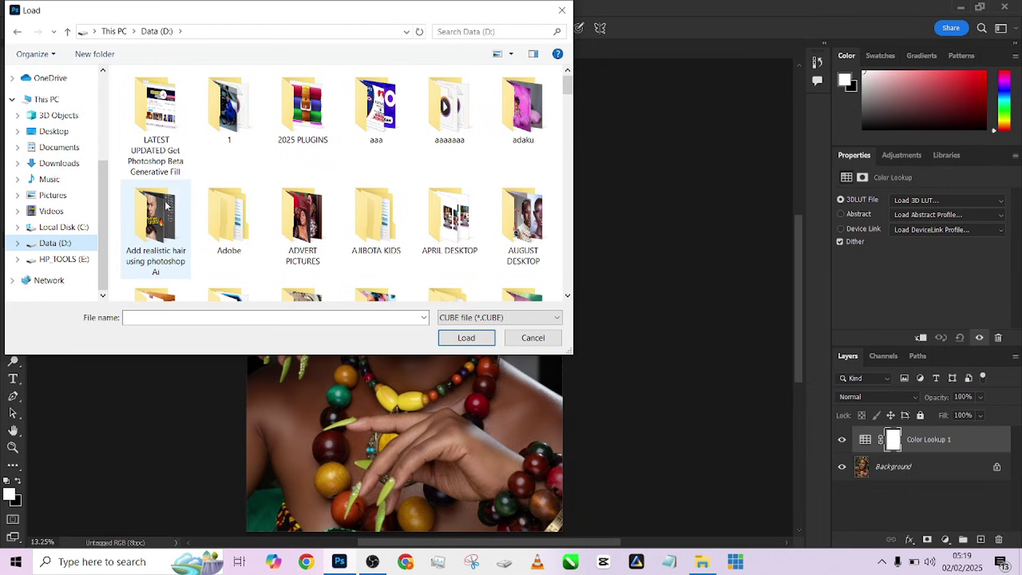
scroll(210, 227, "down", 10)
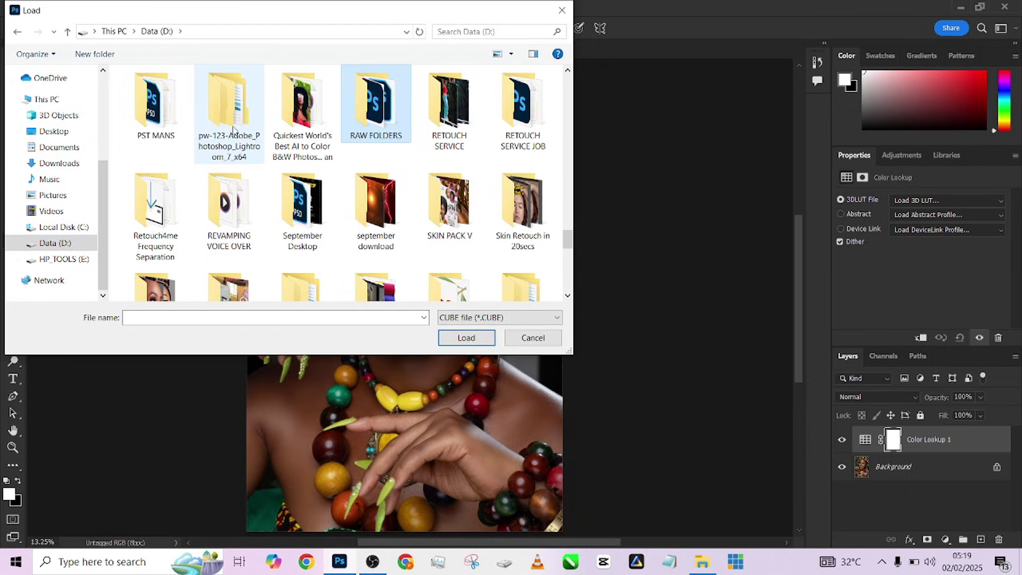
double_click(367, 105)
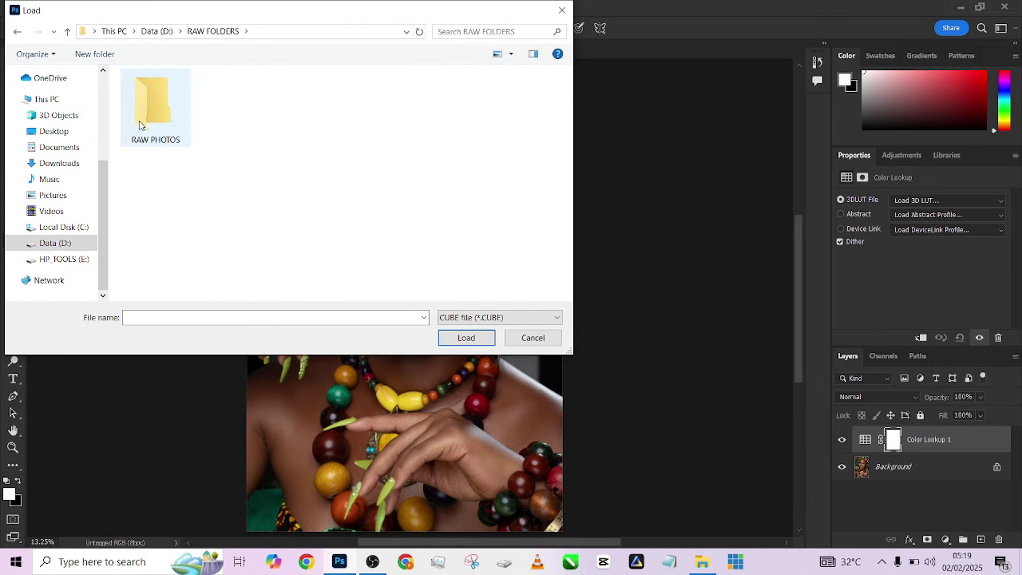
left_click(503, 318)
left_click(468, 341)
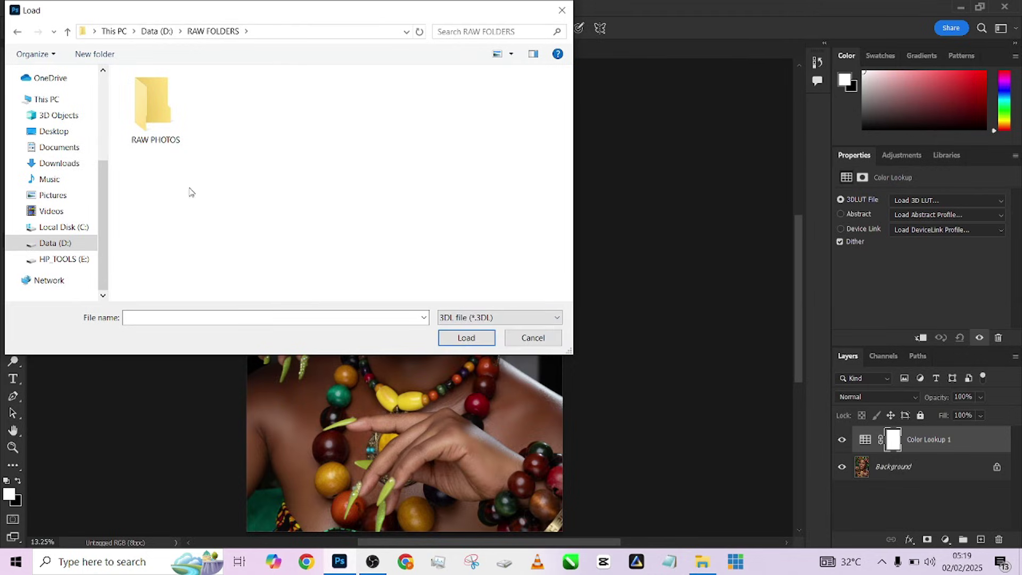
Step: Load cofee.3DL from New folder (2) inside RAW PHOTOS and lower the Color Lookup layer's opacity to 47%
double_click(168, 118)
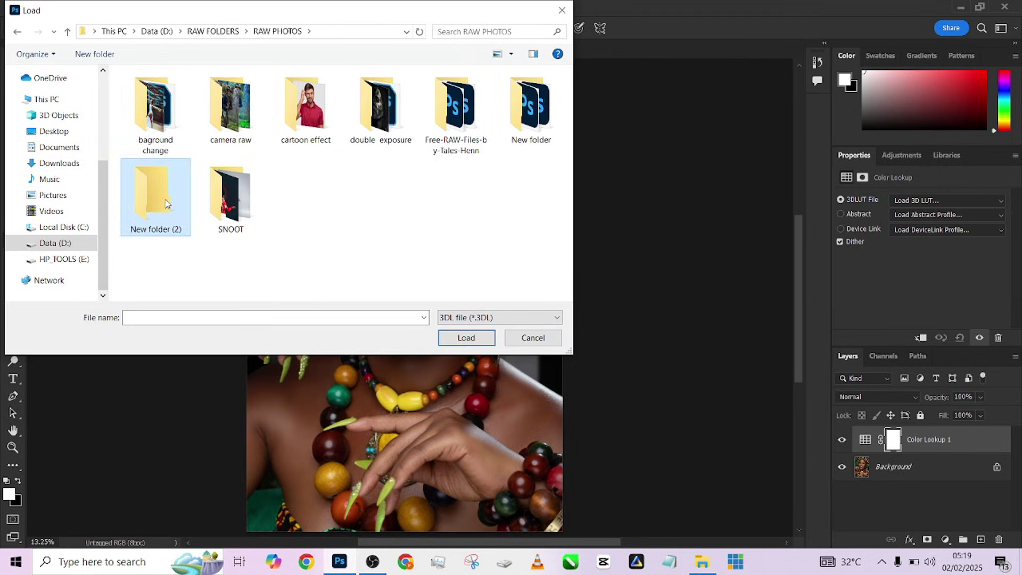
double_click(171, 201)
left_click(314, 114)
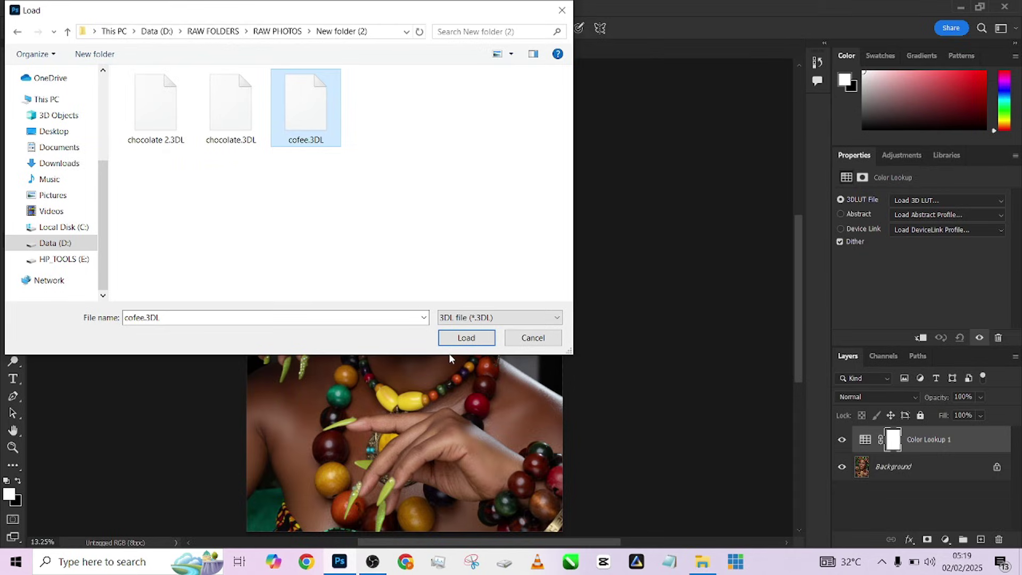
left_click(453, 338)
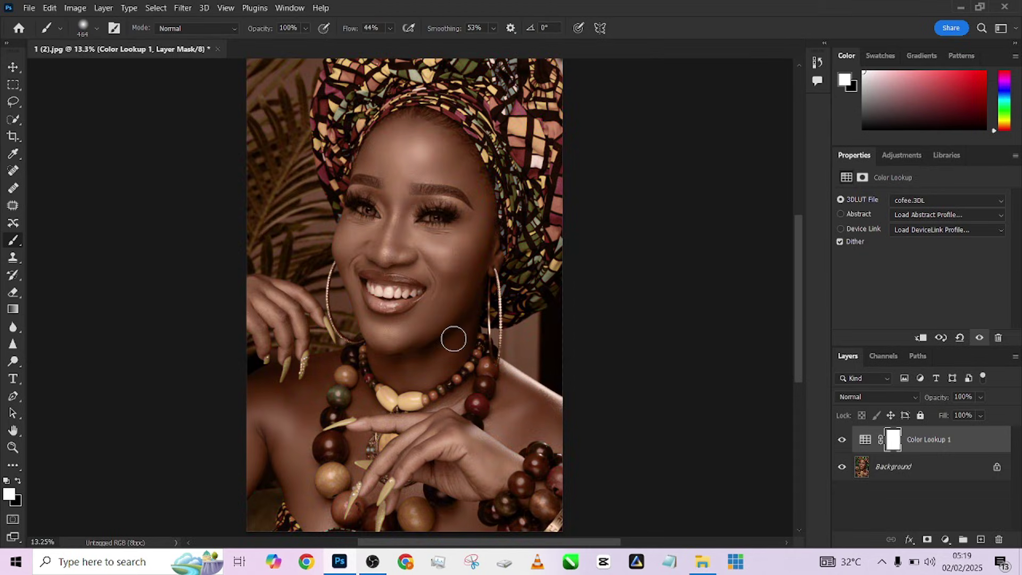
left_click_drag(980, 398, 962, 412)
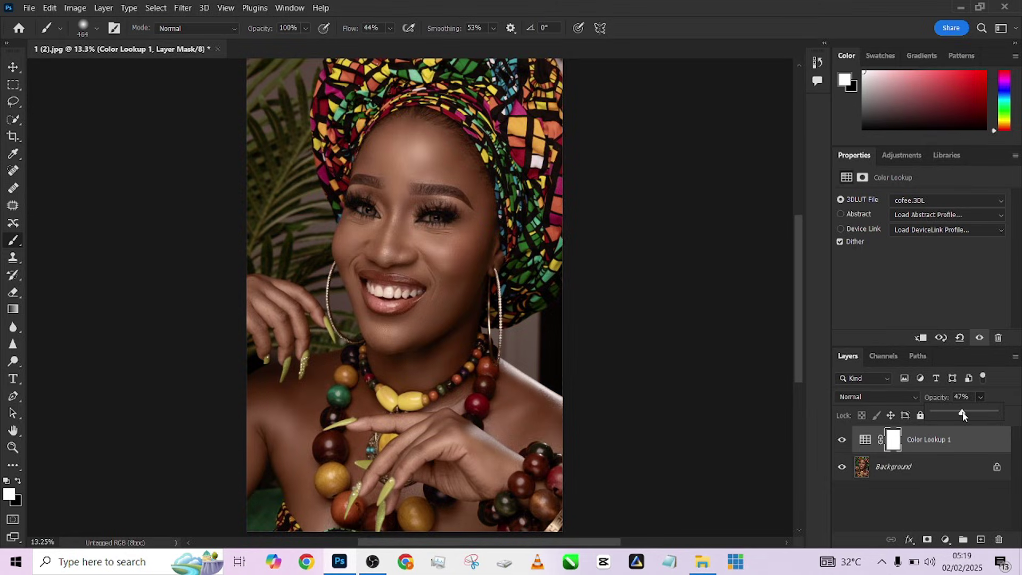
Step: Hide the Color Lookup layer, then duplicate the Background layer and select the woman as the subject on the copy
left_click(840, 440)
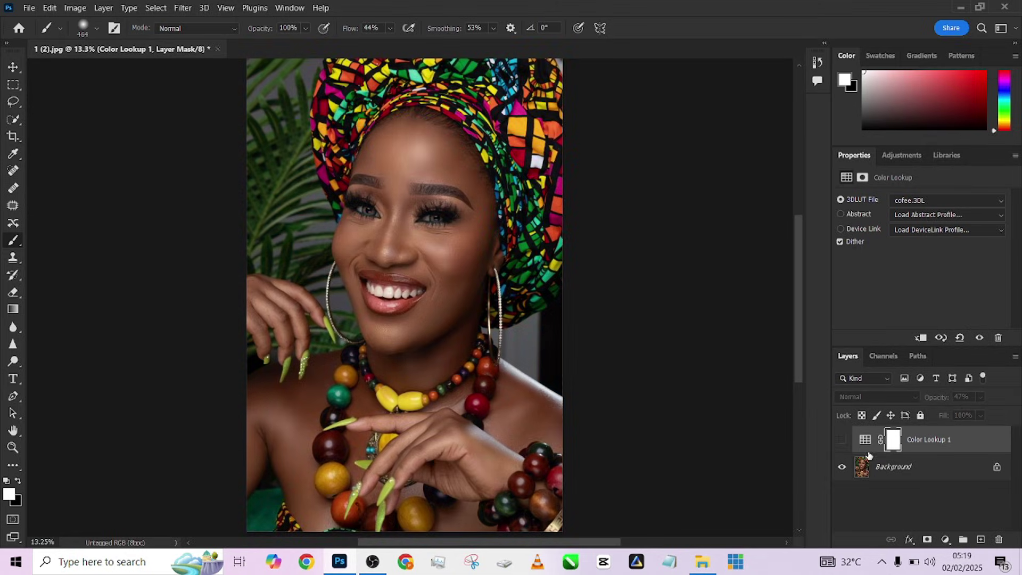
left_click_drag(921, 479, 981, 539)
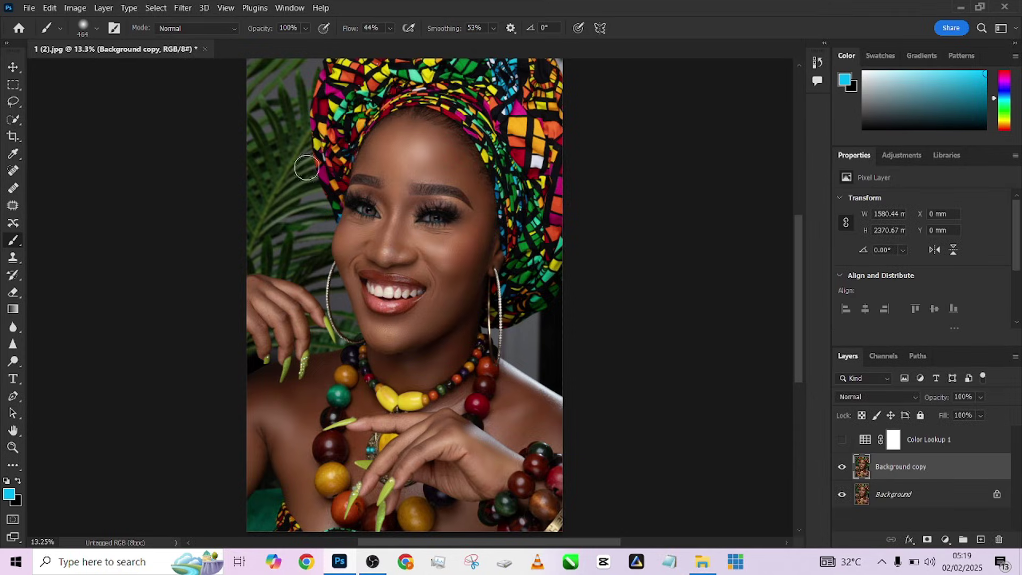
left_click(13, 119)
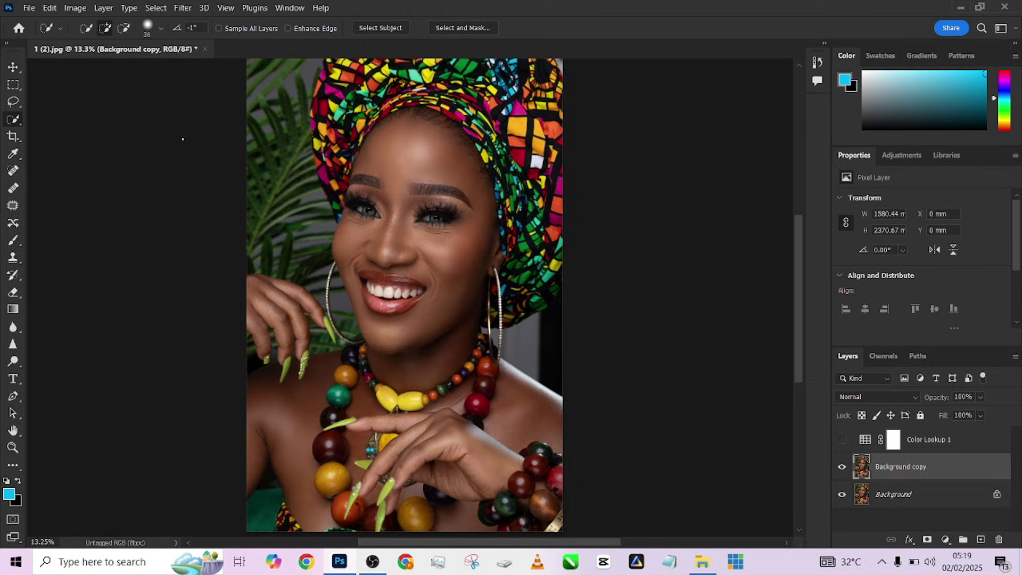
left_click(379, 28)
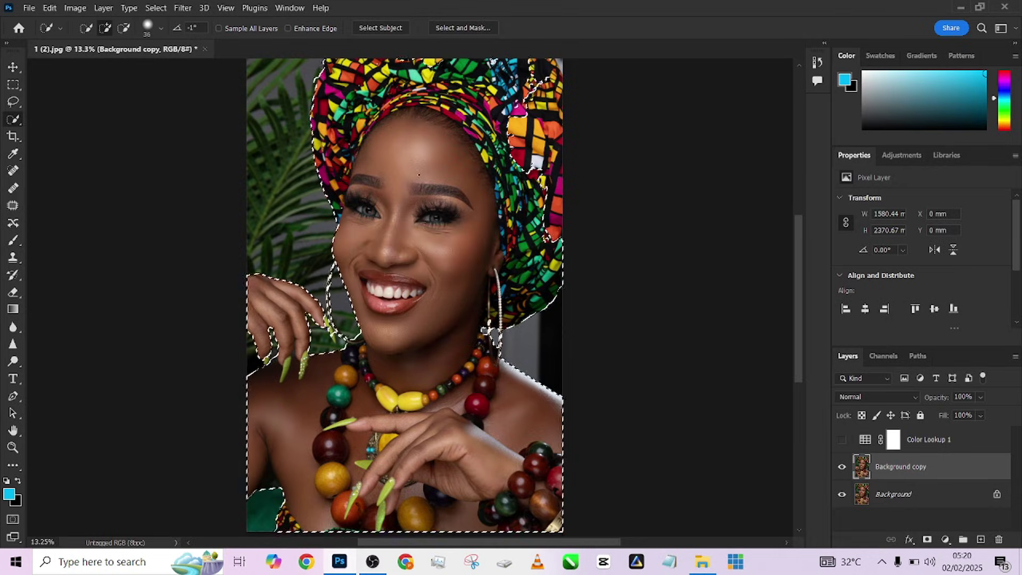
right_click(422, 249)
left_click(457, 266)
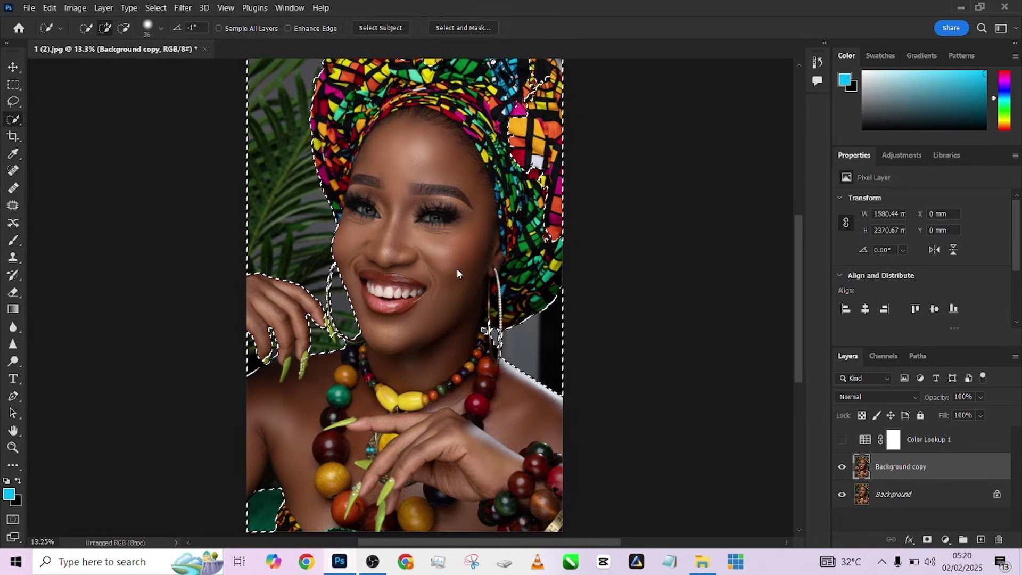
key("ctrl+j")
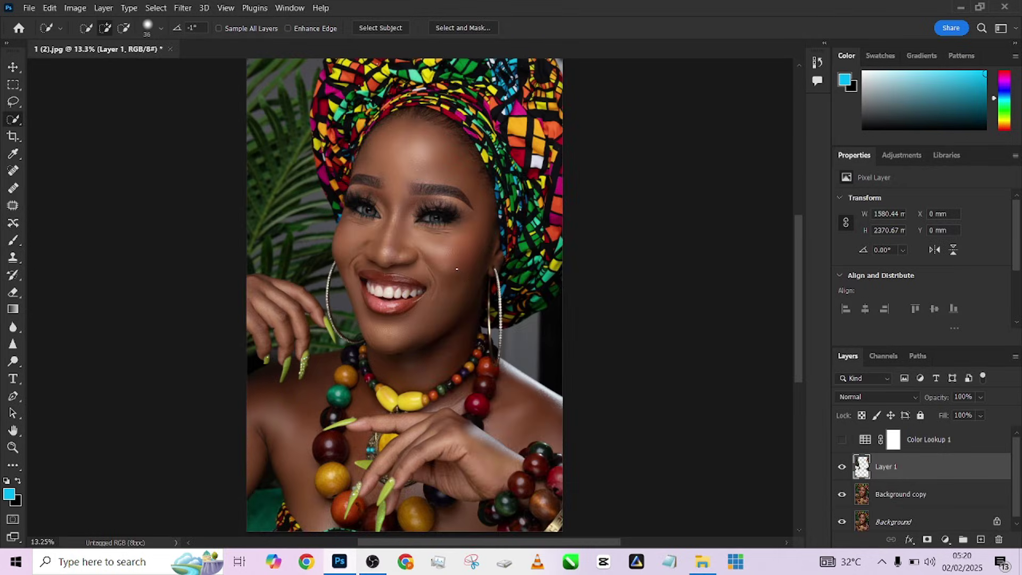
key("ctrl+z")
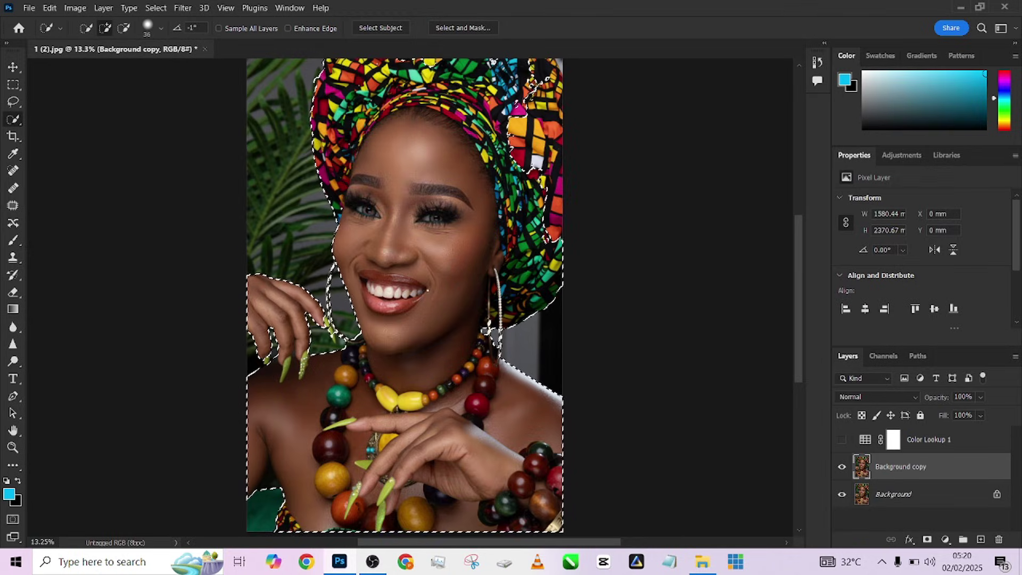
Step: Copy the selected subject onto its own layer and delete the Background copy layer
key("ctrl+j")
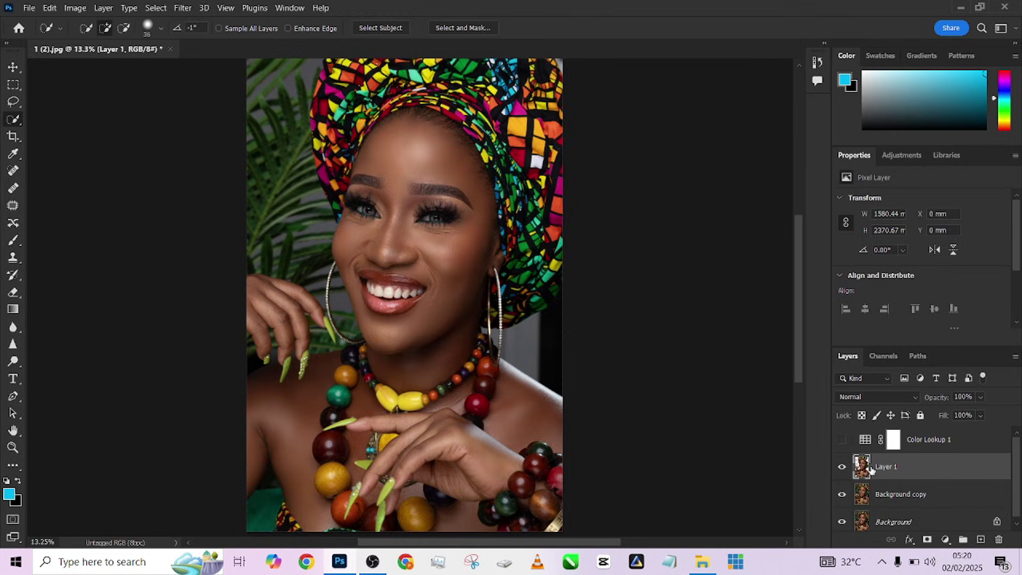
left_click_drag(935, 494, 998, 539)
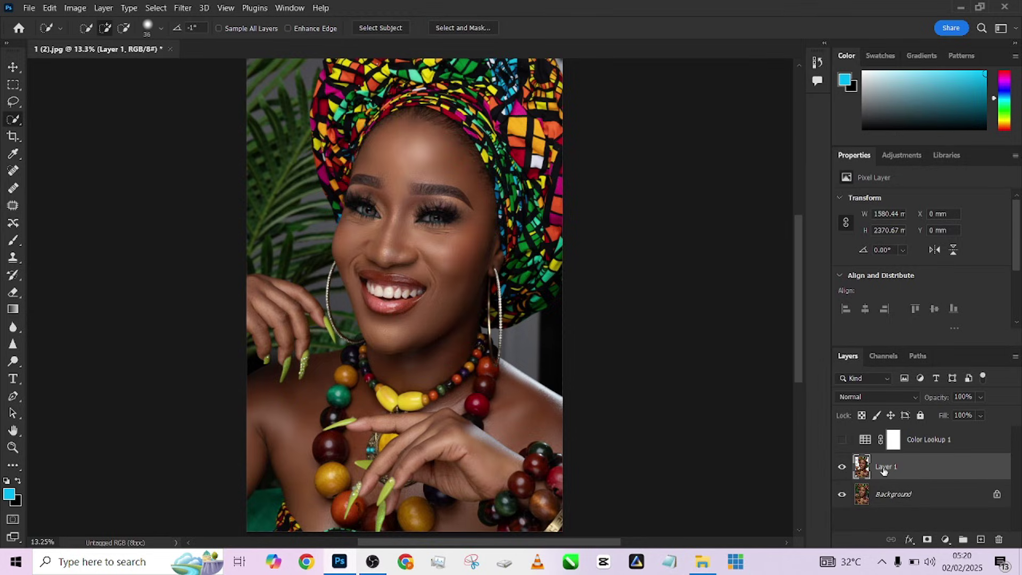
Step: Add a mask to Layer 1 and restrict it to the skin tones with Color Range, using sampled colors at fuzziness 9
left_click(927, 540)
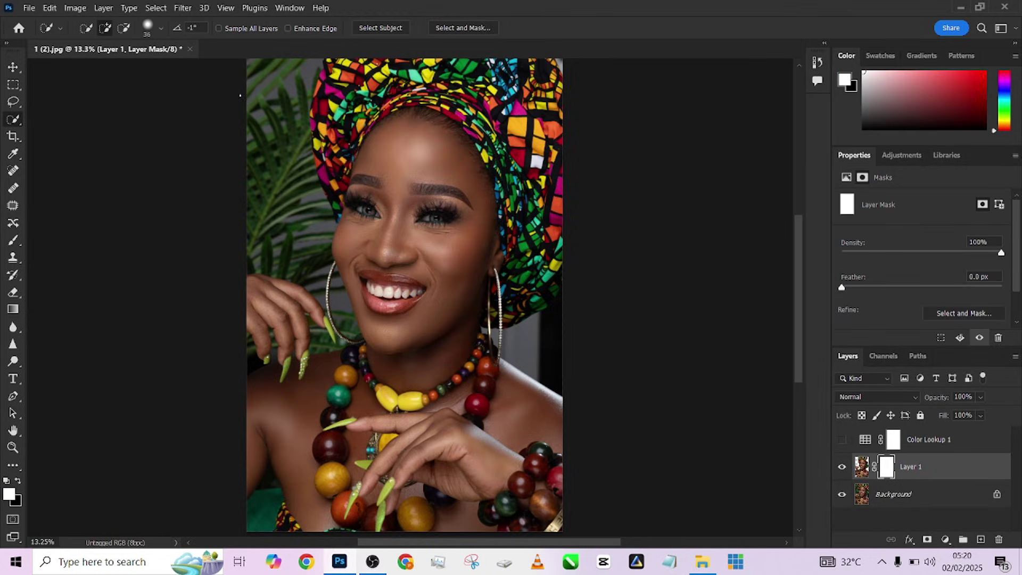
left_click(155, 8)
left_click(170, 131)
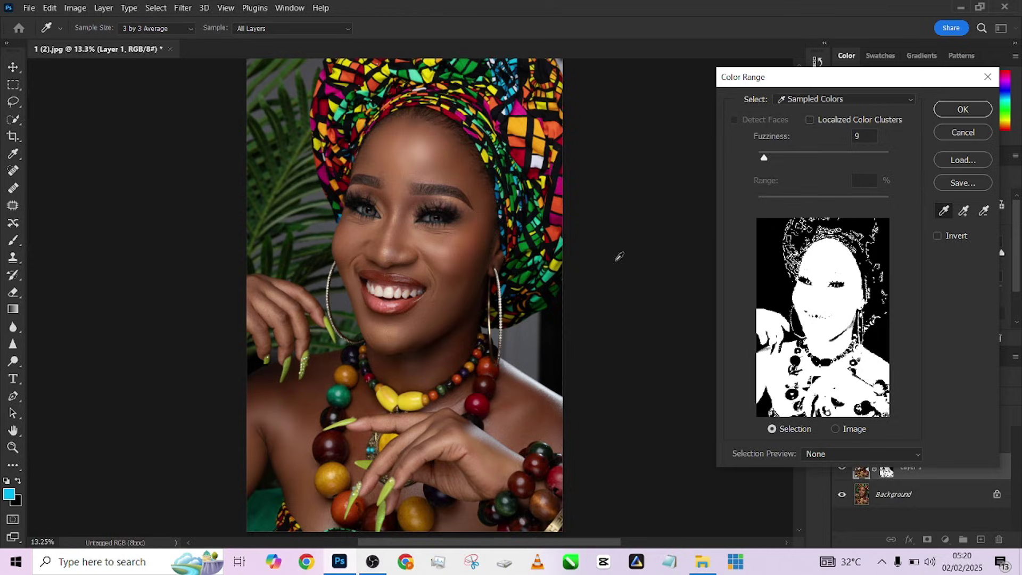
left_click(955, 111)
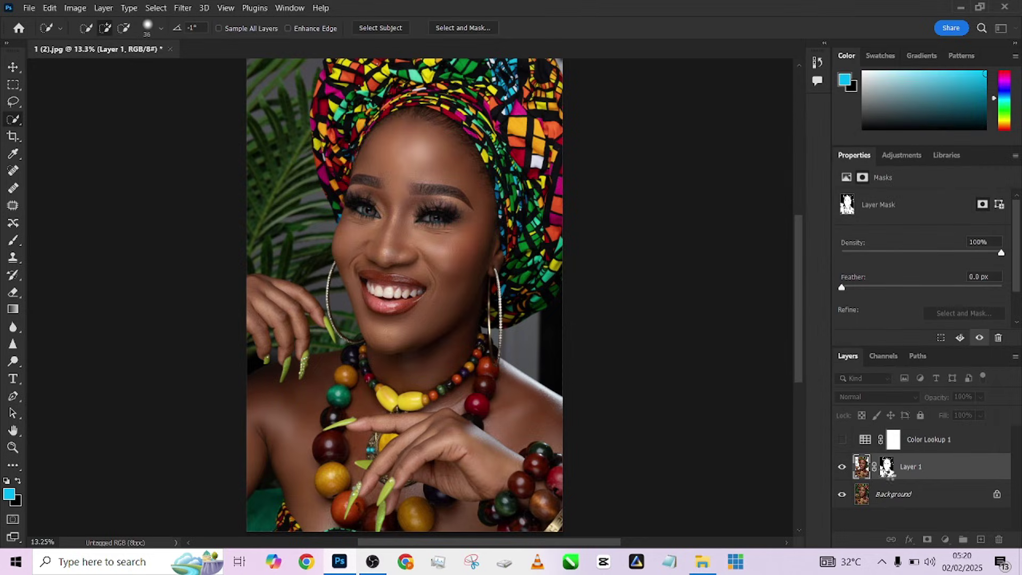
Step: Replace the Color Lookup layer's mask with Layer 1's skin mask, delete Layer 1, and show the Color Lookup layer
left_click_drag(894, 444, 998, 539)
left_click(842, 440)
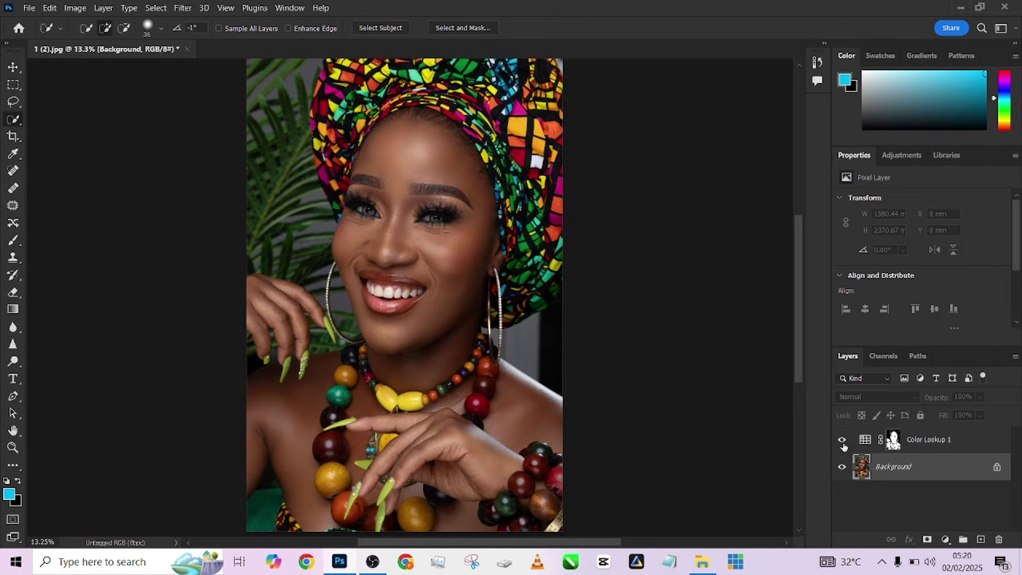
Step: Lower the Color Lookup layer's opacity and toggle its visibility to compare the skin before and after
left_click(982, 450)
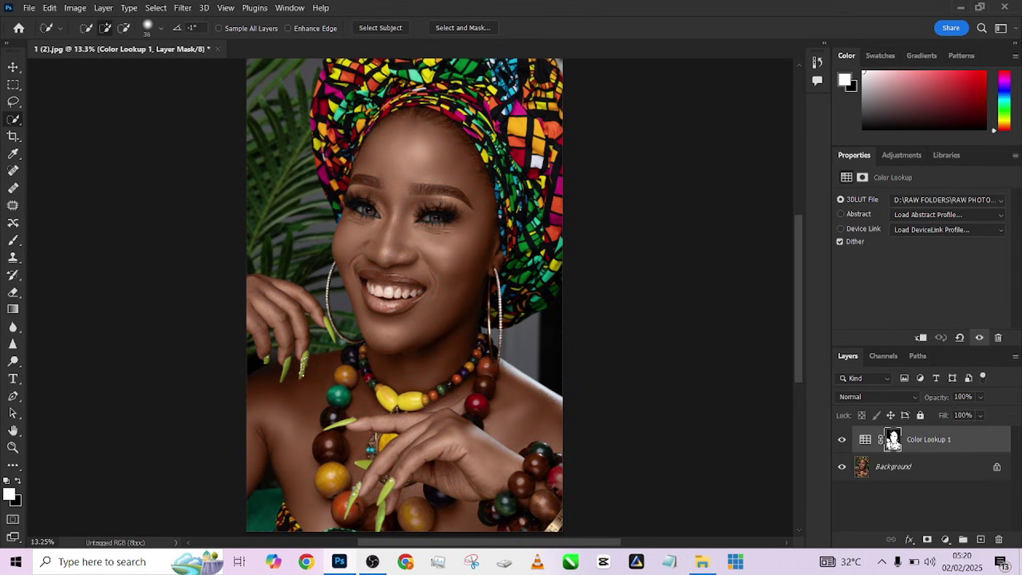
left_click(964, 397)
left_click_drag(941, 401, 932, 403)
left_click(845, 442)
left_click(845, 442)
left_click(844, 441)
left_click(845, 442)
left_click(845, 442)
left_click(845, 441)
Step: Add a Gradient Map adjustment layer using the Sepia Antique preset from the legacy Photographic Toning gradients
left_click(945, 540)
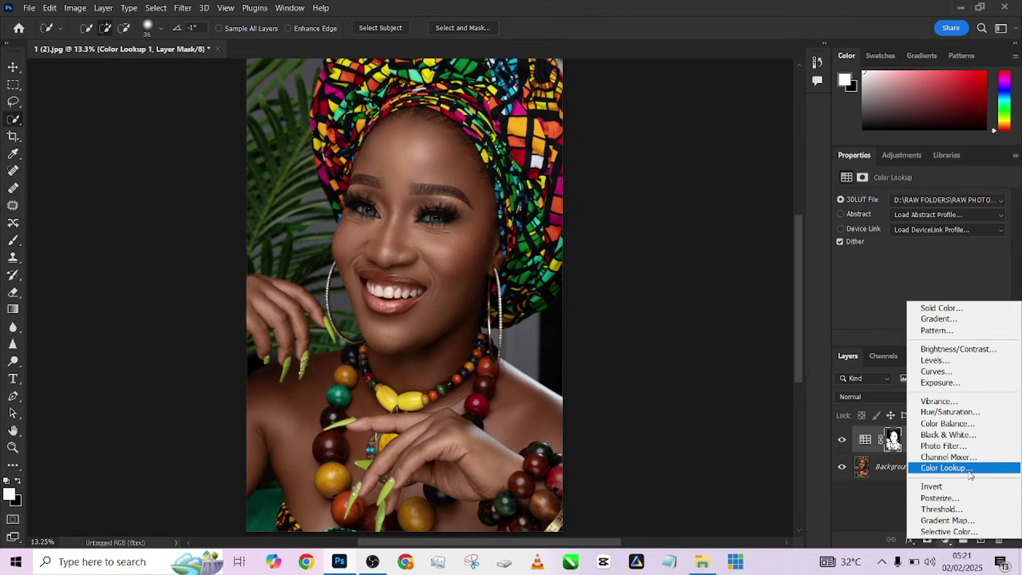
left_click(945, 520)
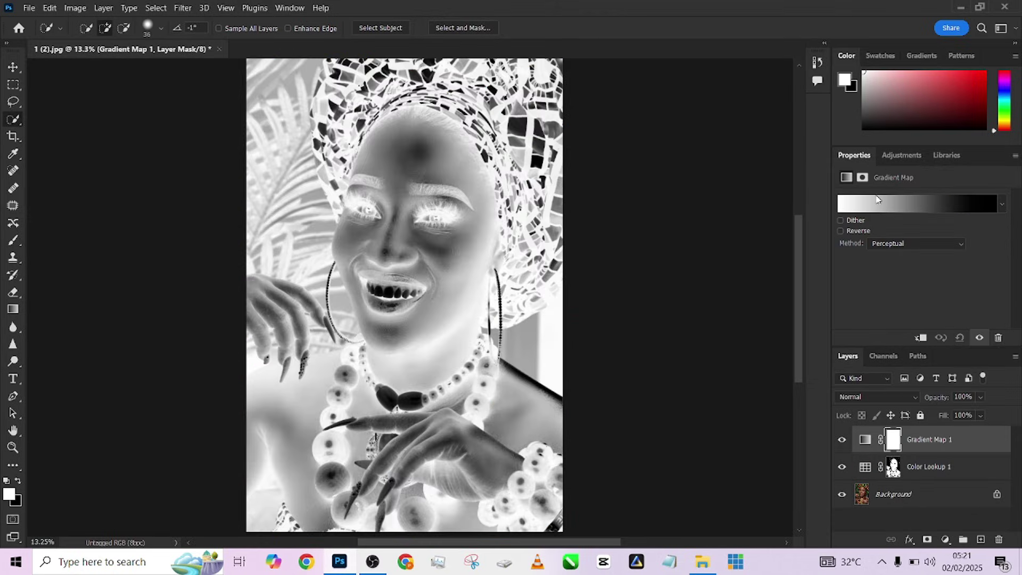
left_click(877, 201)
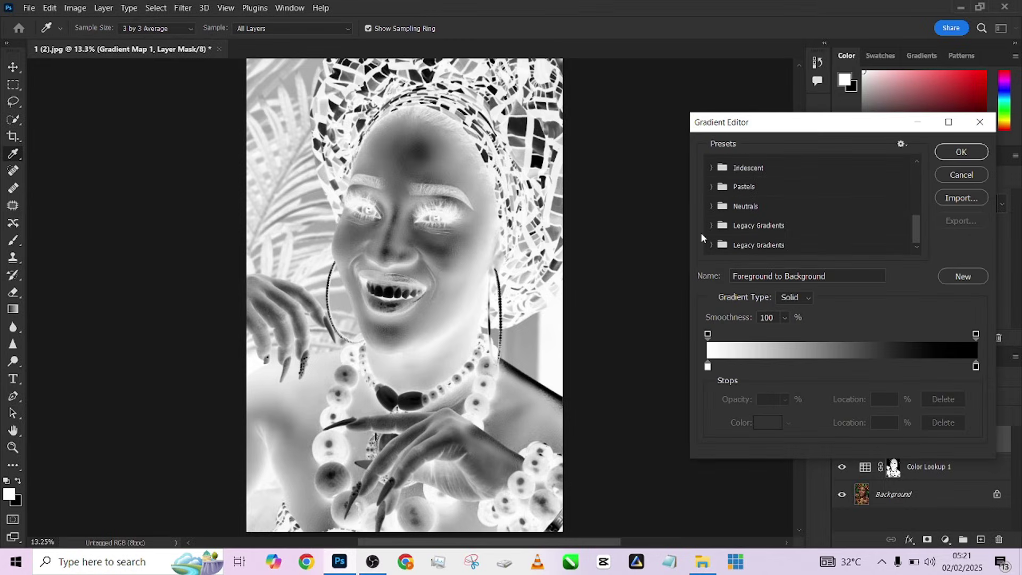
left_click(709, 226)
scroll(756, 236, "down", 5)
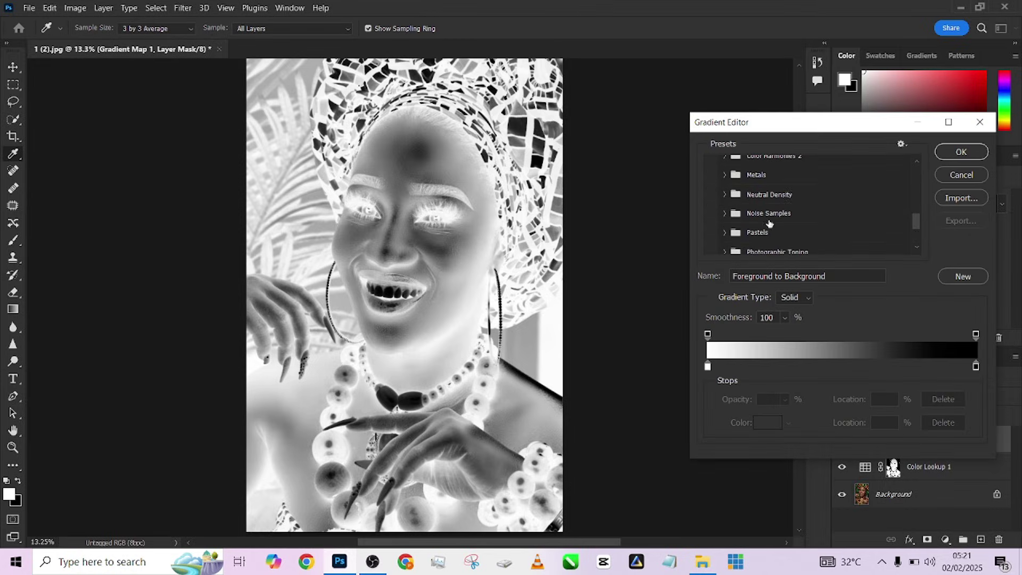
left_click(789, 225)
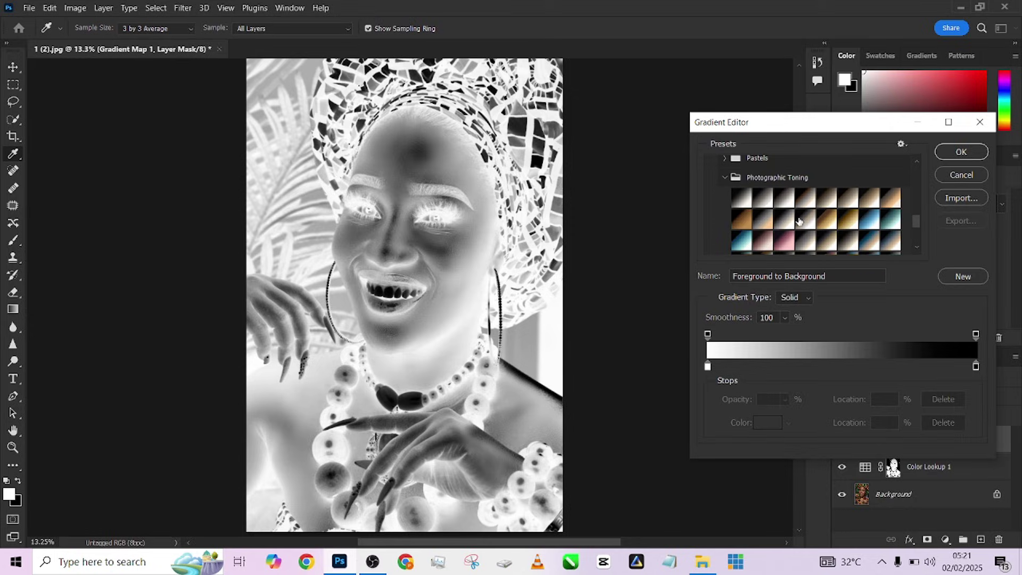
scroll(745, 202, "down", 2)
left_click(741, 198)
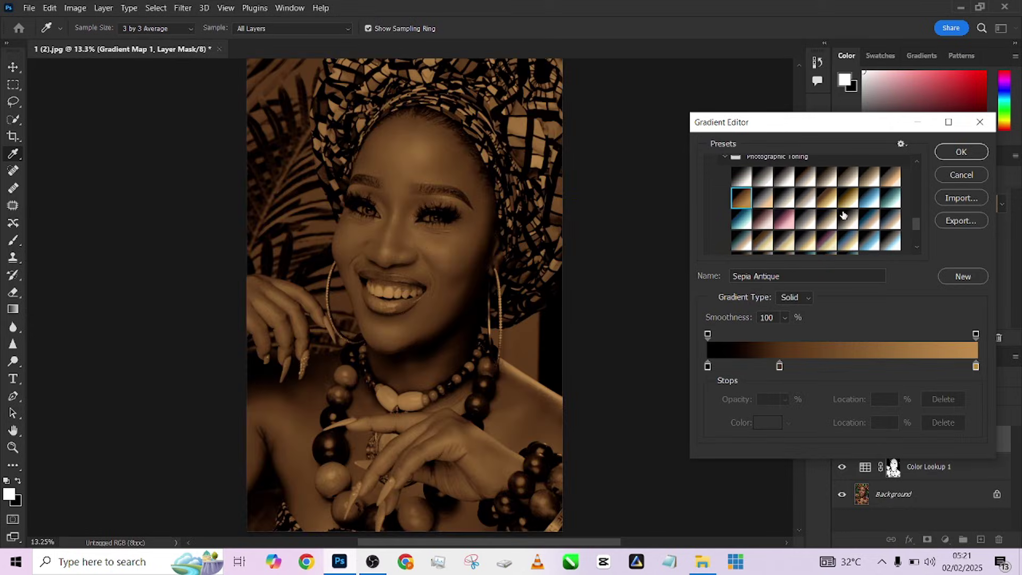
left_click(953, 151)
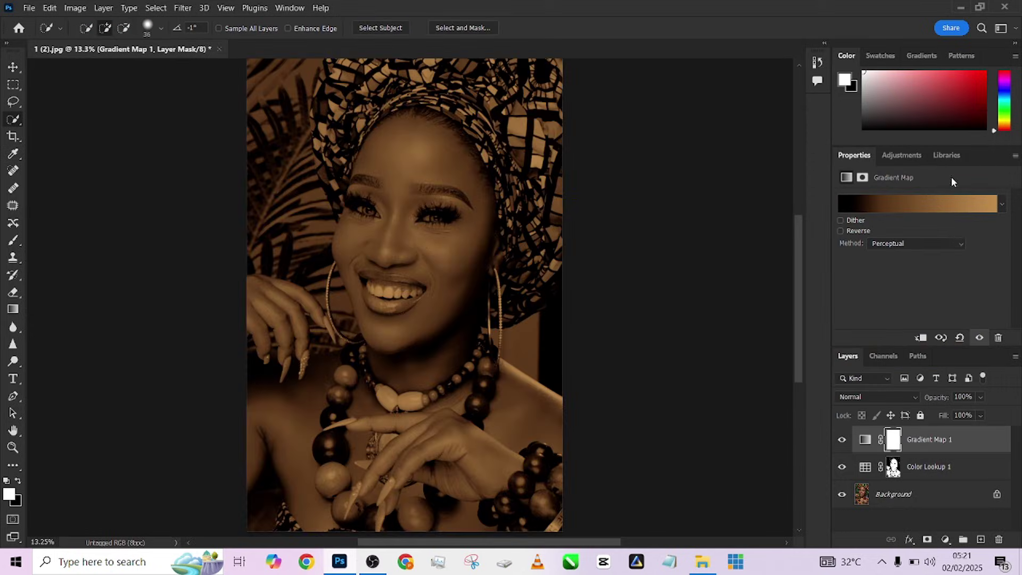
Step: Blend the Gradient Map layer in Soft Light at 28% opacity, limited to the skin by a copy of the Color Lookup layer's mask
left_click(867, 398)
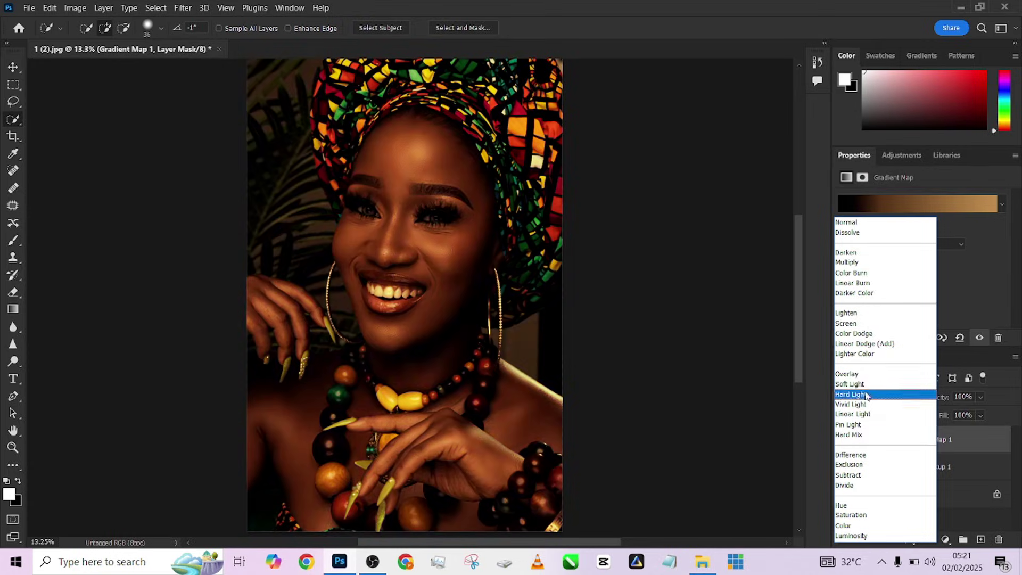
left_click(864, 384)
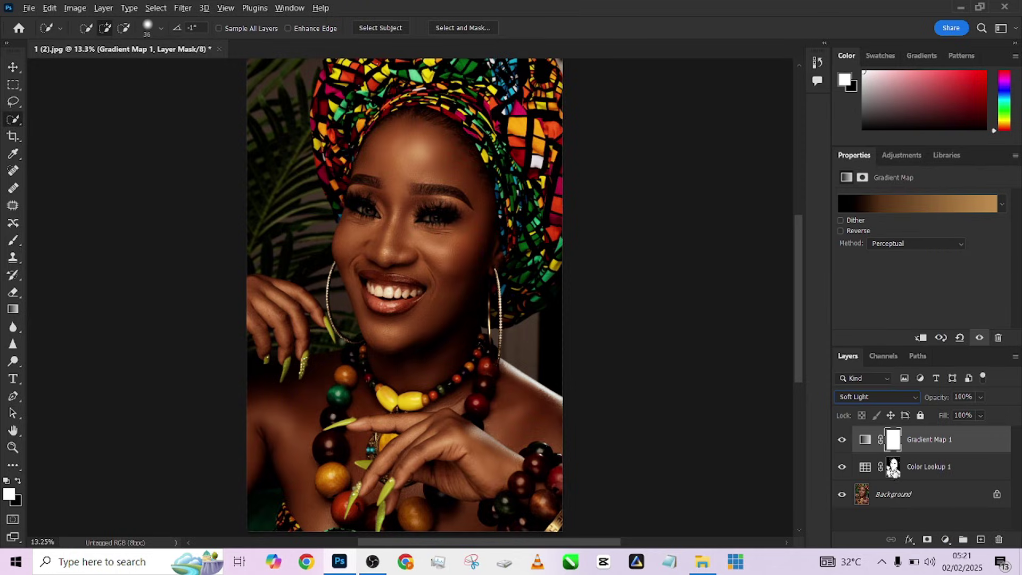
left_click_drag(893, 469, 893, 441)
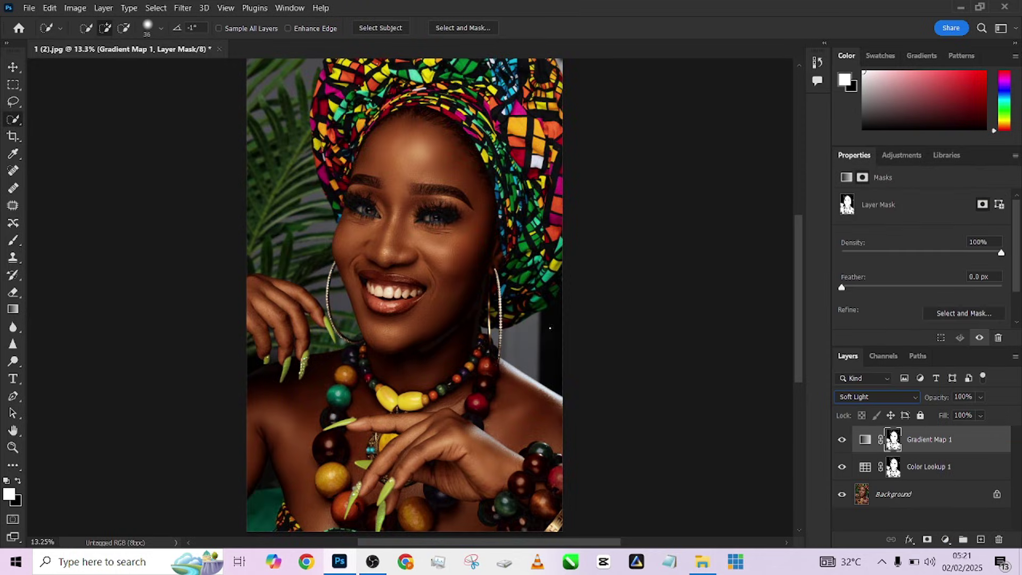
left_click(979, 398)
left_click_drag(969, 409, 951, 418)
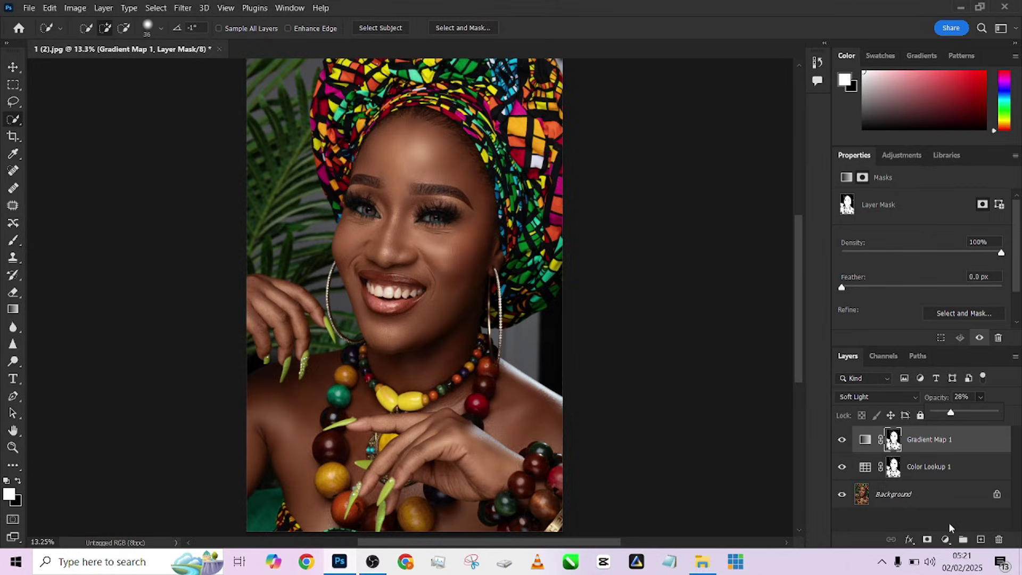
Step: Add a Curves adjustment layer and raise the RGB curve slightly near its midpoint to brighten the image
left_click(945, 539)
left_click(936, 368)
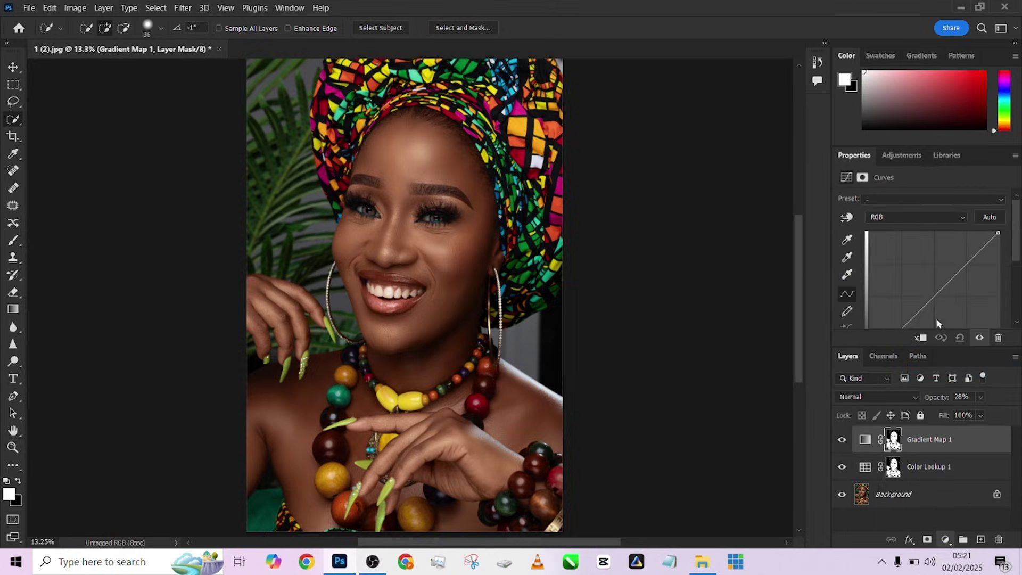
left_click_drag(926, 301, 921, 300)
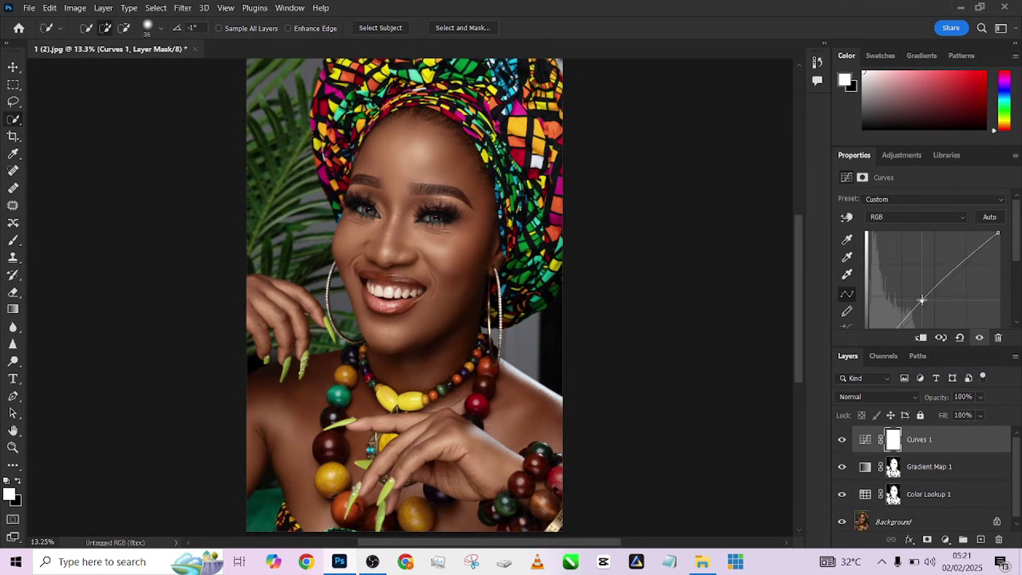
Step: Take a history snapshot of the edited portrait and compare it with the original 1 (2).jpg state
left_click(818, 62)
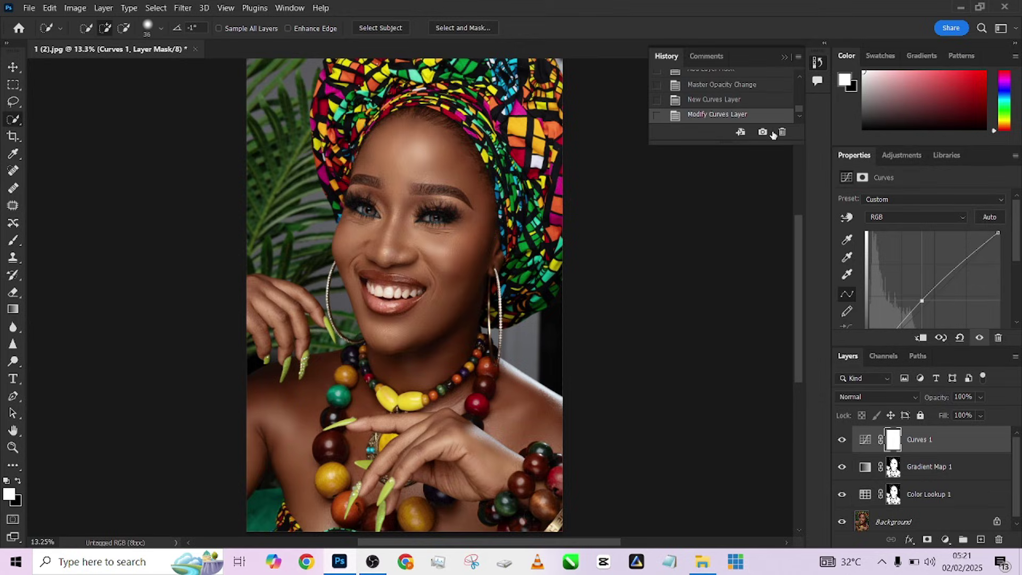
left_click_drag(799, 114, 803, 80)
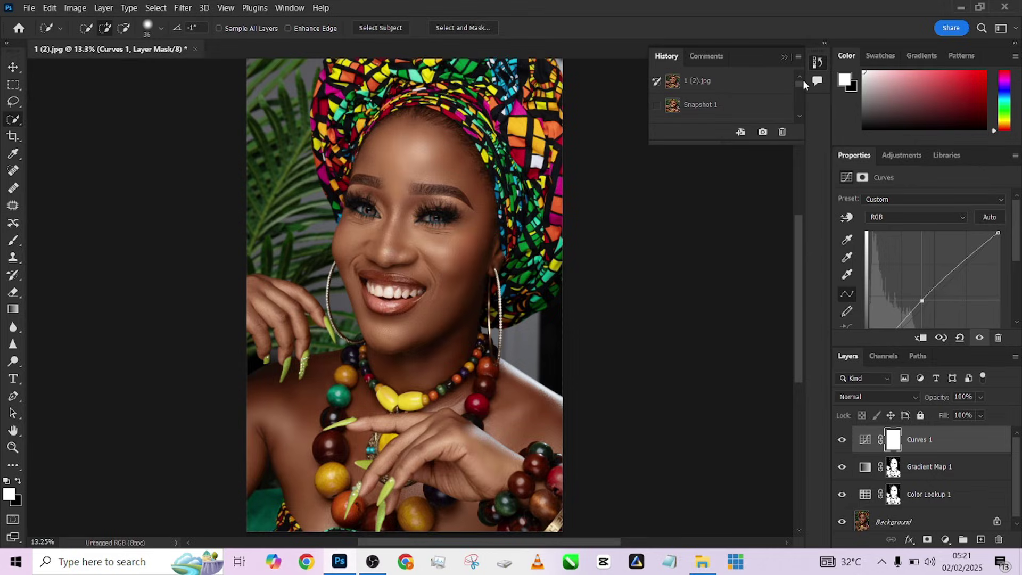
left_click(744, 84)
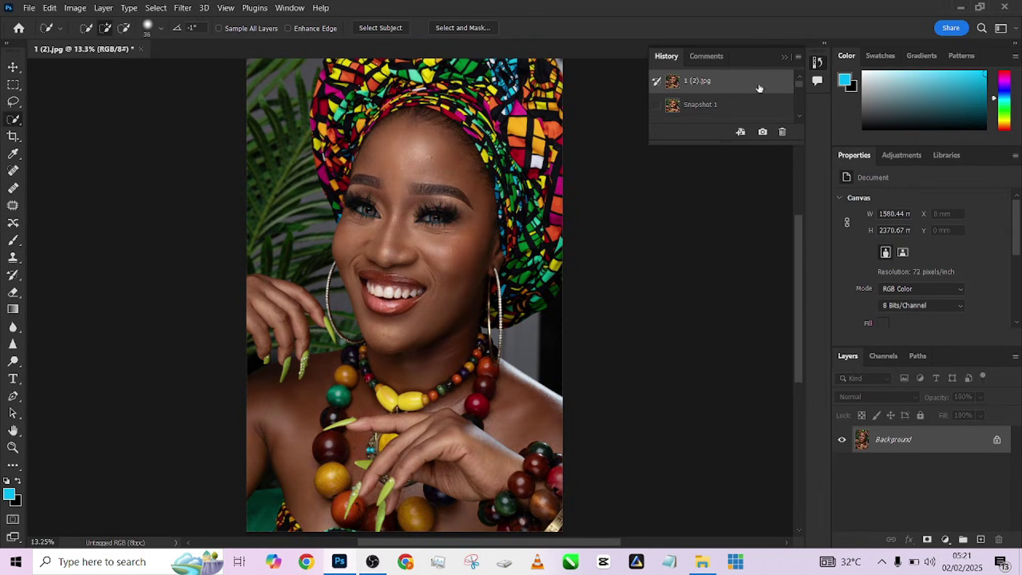
left_click(751, 107)
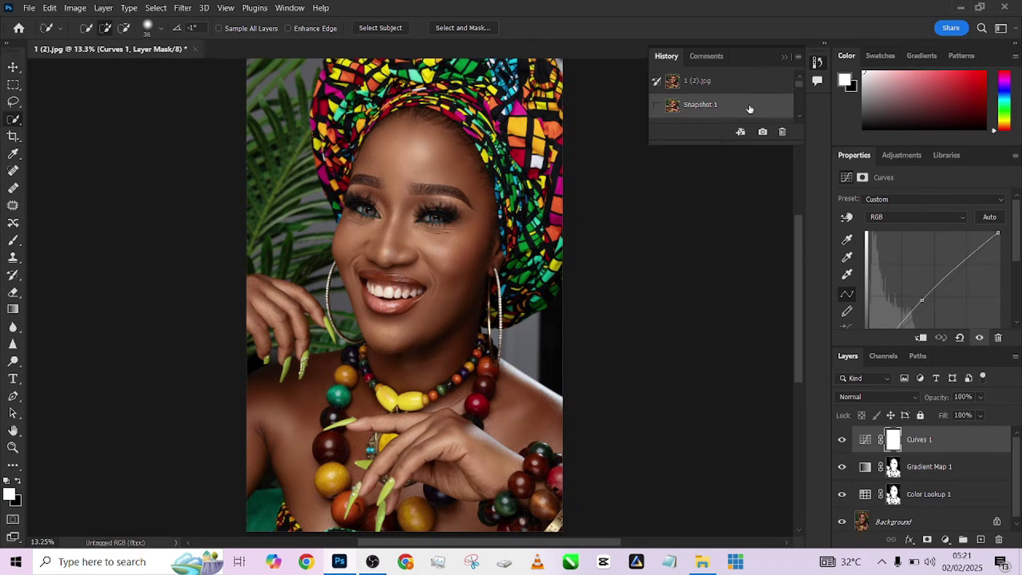
Step: Compare the skin texture around the eye and cheek up close between the original image and Snapshot 1
scroll(406, 169, "up", 6)
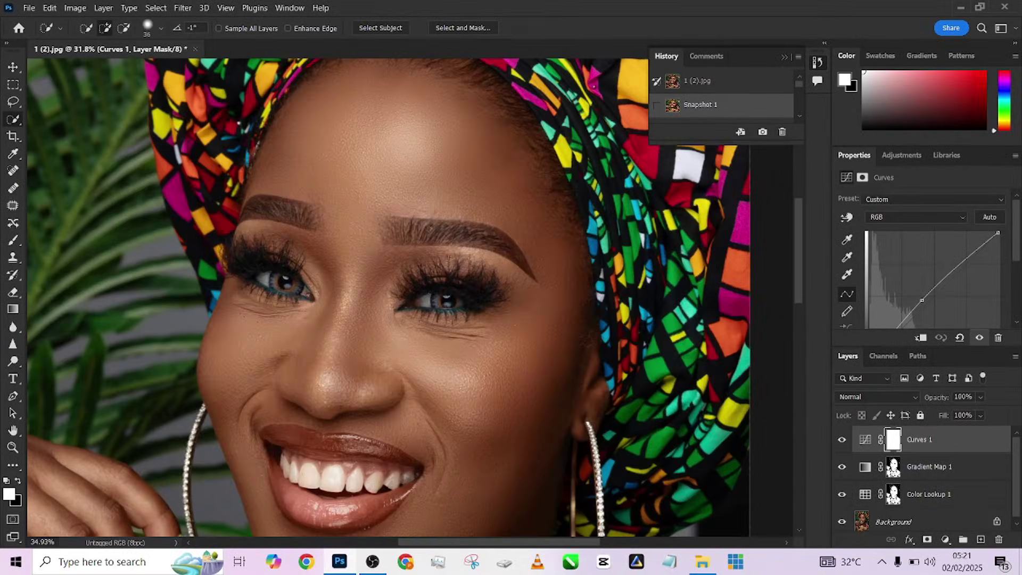
scroll(434, 200, "up", 3)
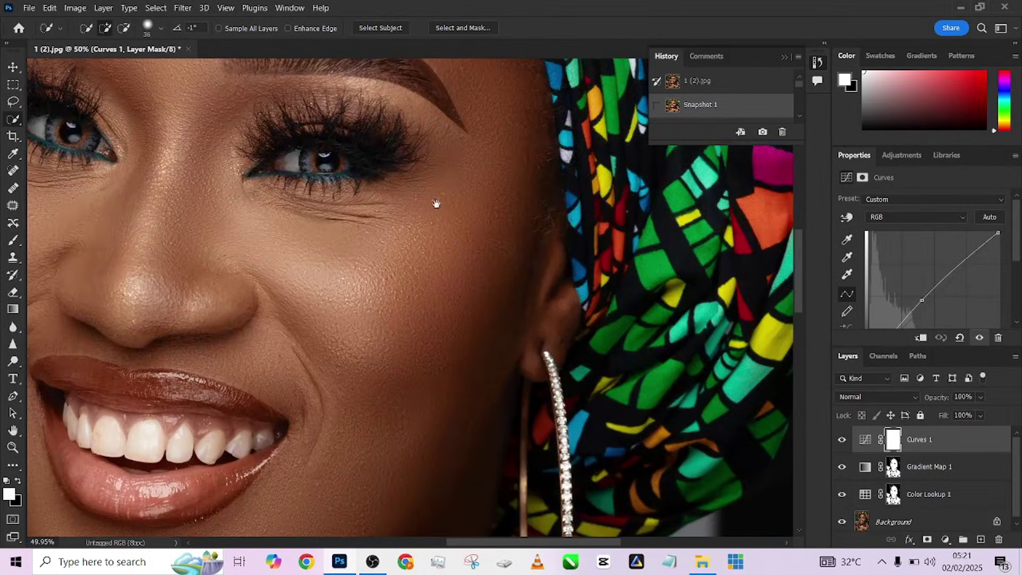
left_click(700, 84)
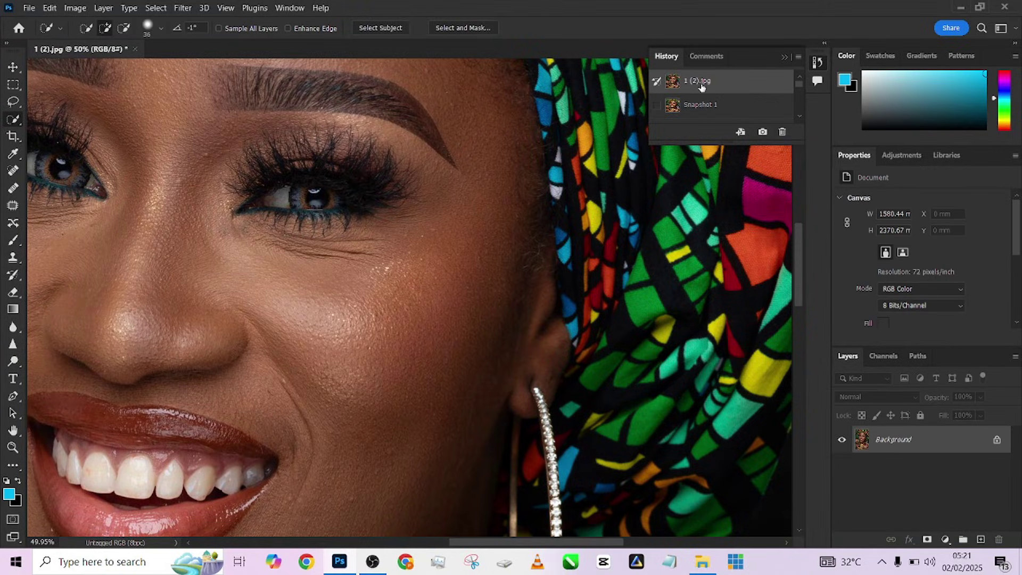
left_click(700, 106)
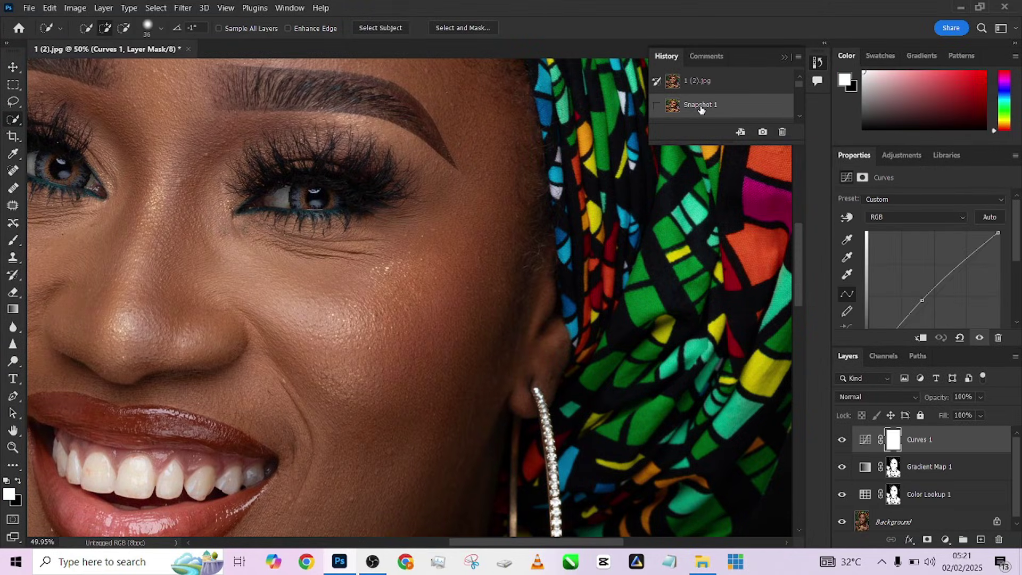
left_click(713, 79)
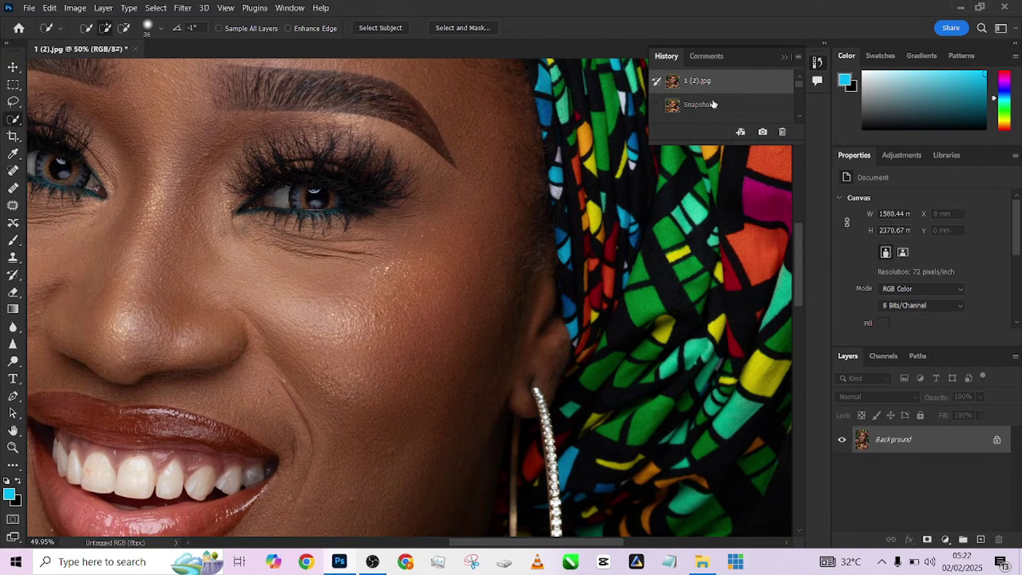
left_click(713, 105)
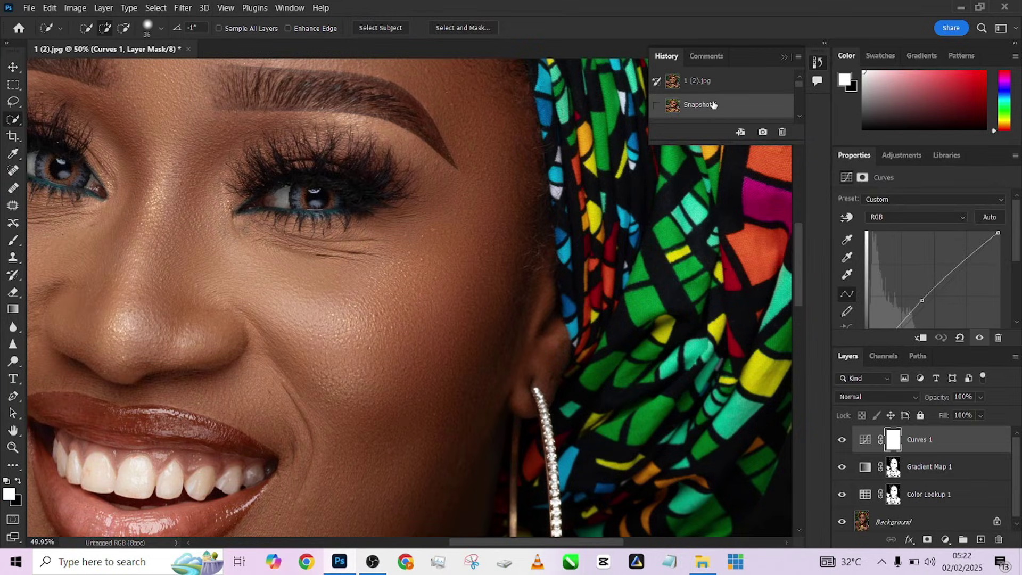